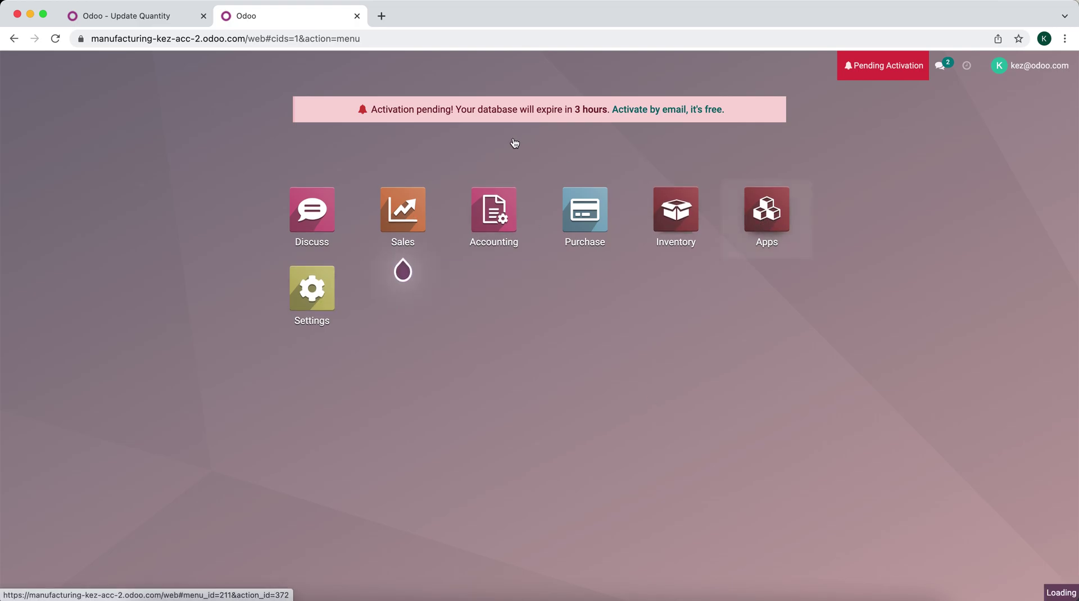
Find the Manufacturing module among the available apps and install it
text(manu)
key(Return)
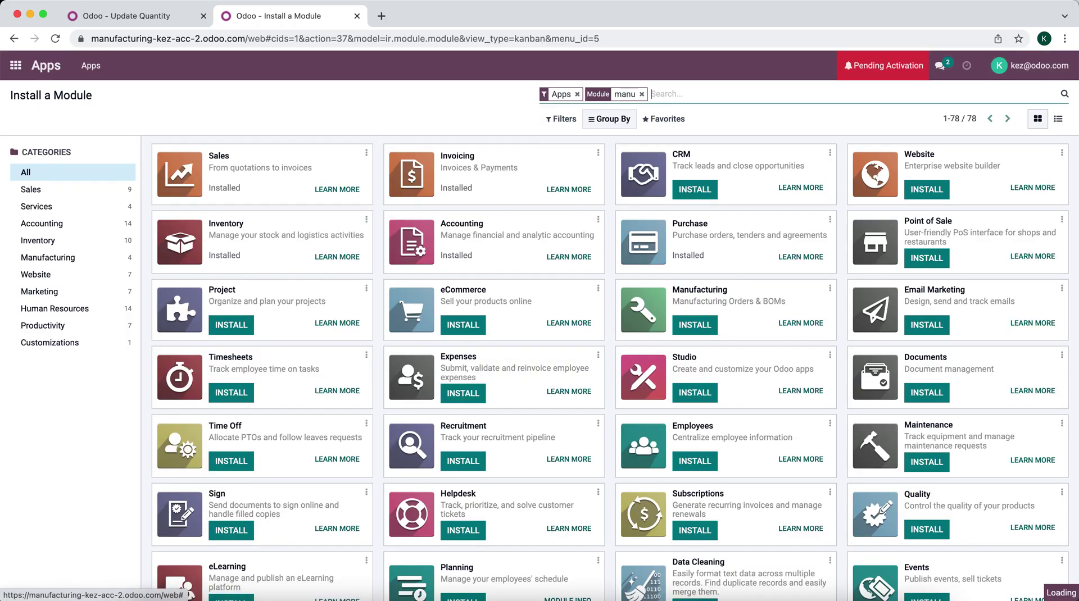
click(224, 201)
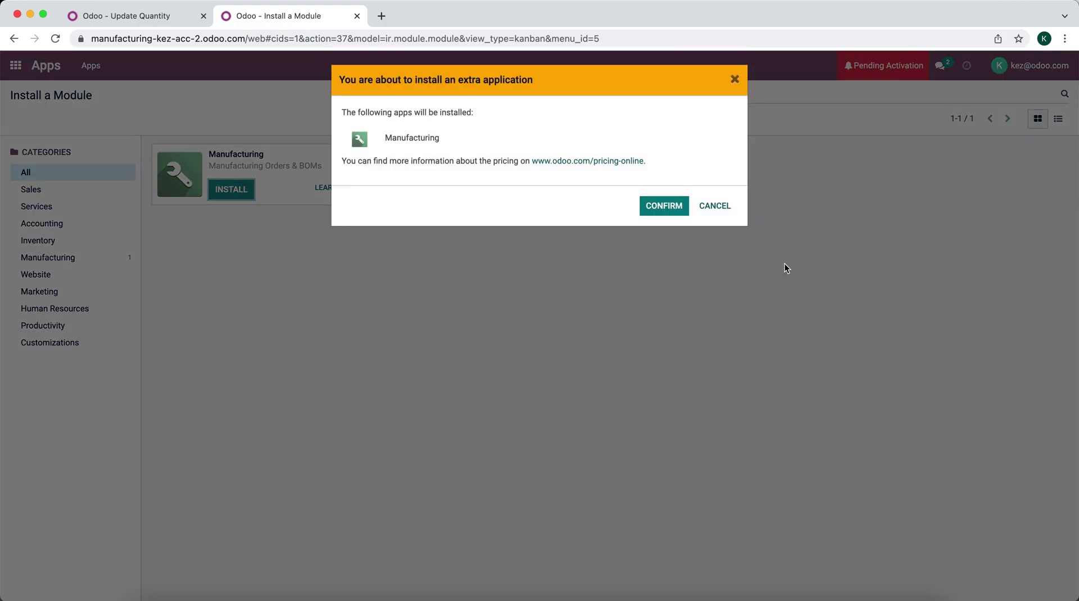
click(652, 204)
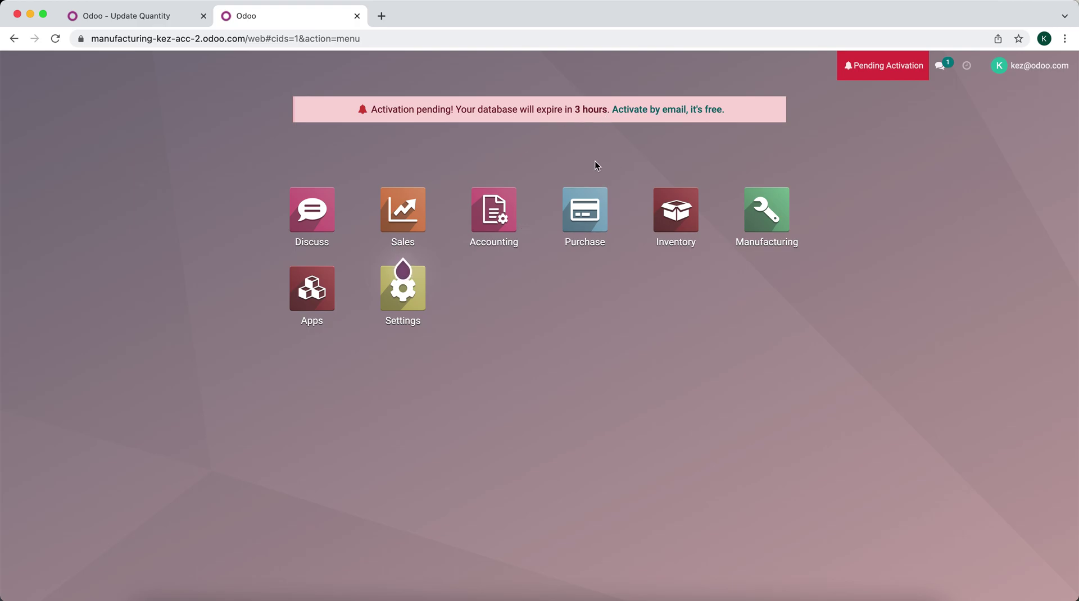
Select the All / Expenses and All / Saleable categories in Inventory's product categories list
click(649, 198)
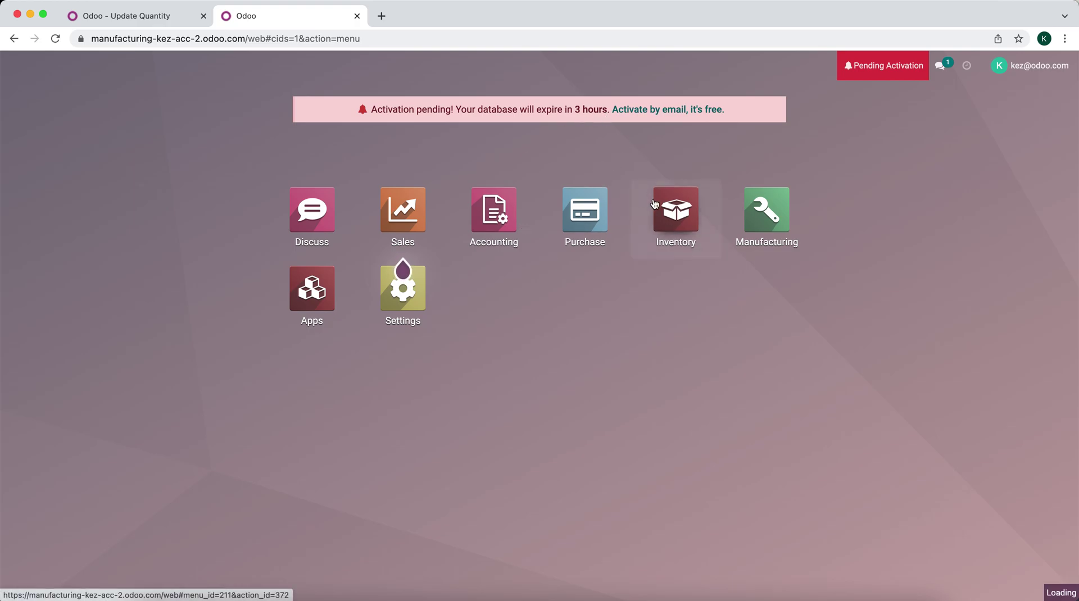
click(363, 67)
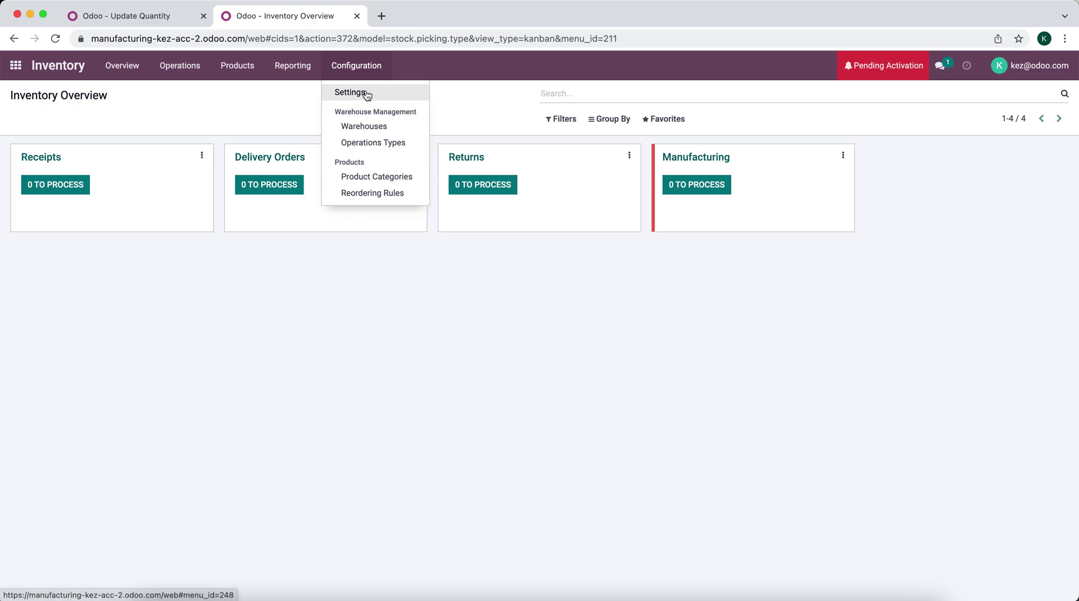
click(370, 177)
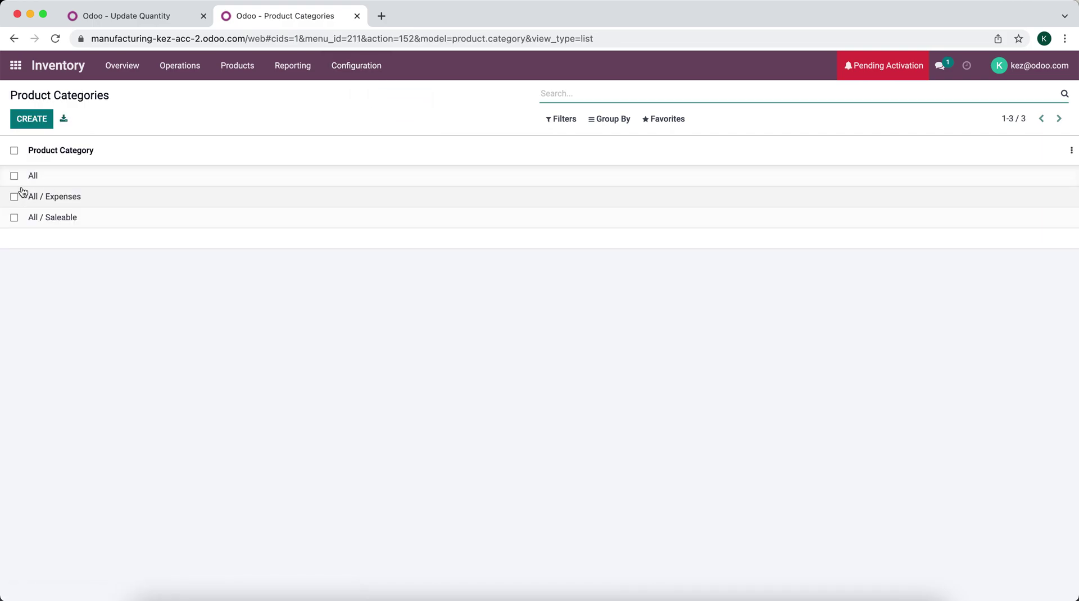
click(14, 197)
click(14, 217)
click(500, 119)
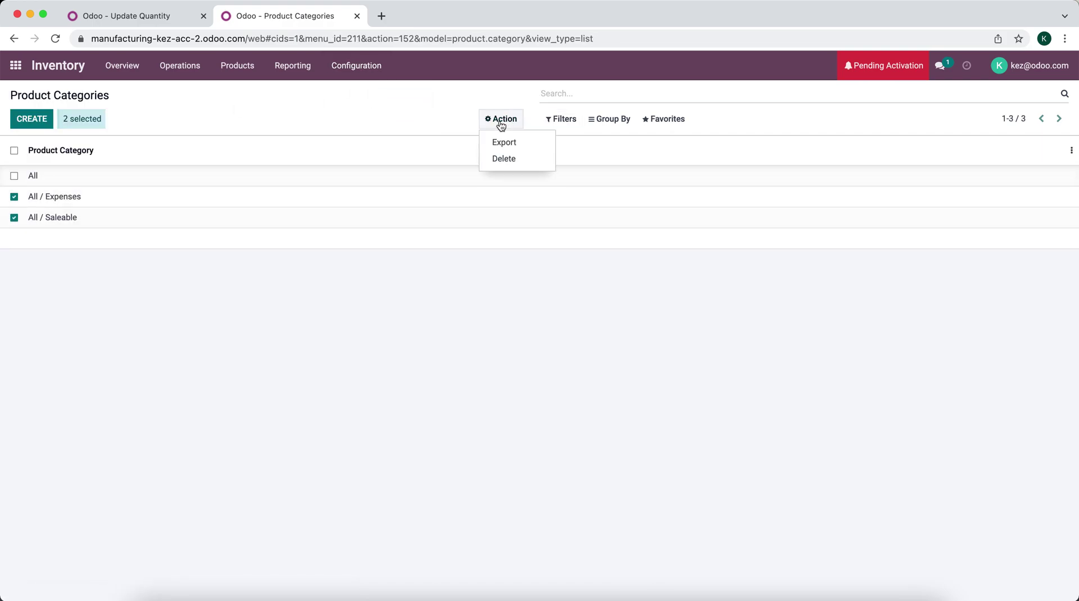
click(502, 142)
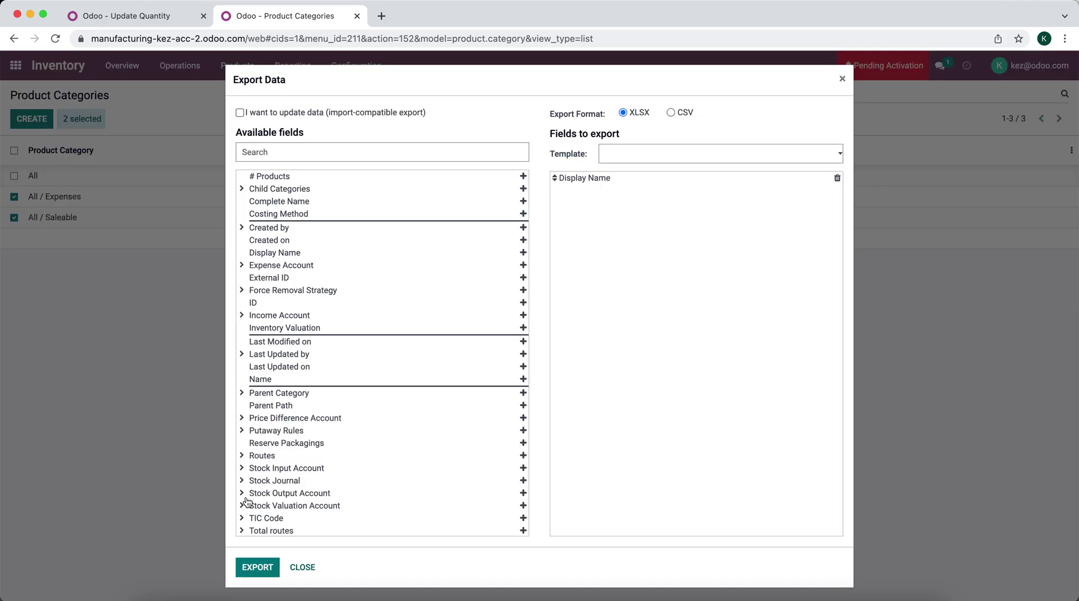
click(301, 567)
Delete the two selected product categories
click(501, 119)
click(502, 159)
click(354, 150)
Rename the remaining product category All as Raw Material
click(73, 177)
click(34, 119)
text(M)
key(BackSpace)
text(Raw Material)
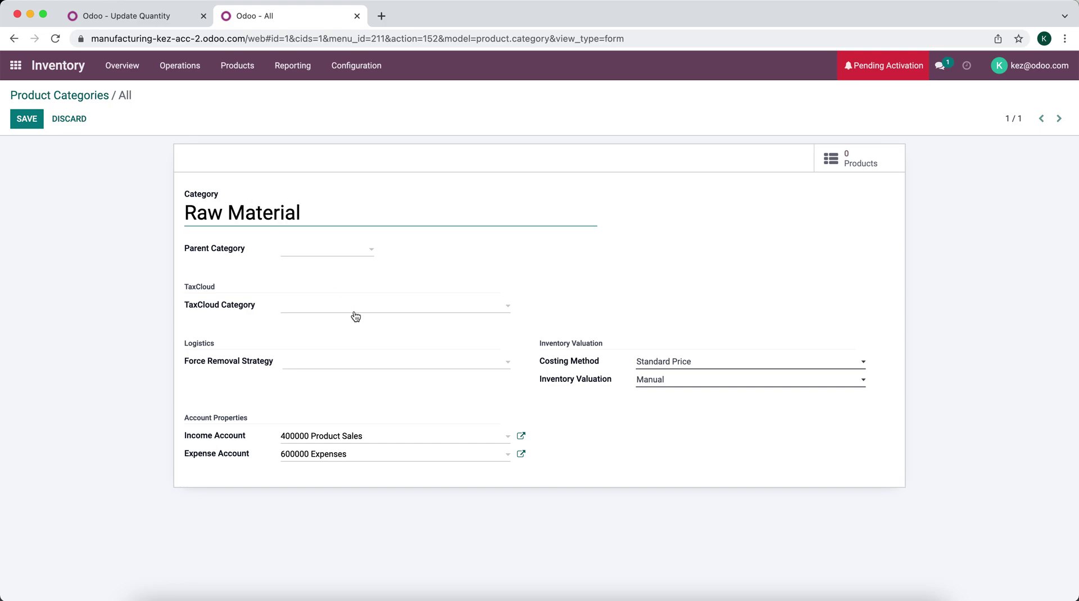
Set the Raw Material category to First In First Out removal, Average Cost (AVCO) costing and Automated inventory valuation
click(488, 365)
click(482, 383)
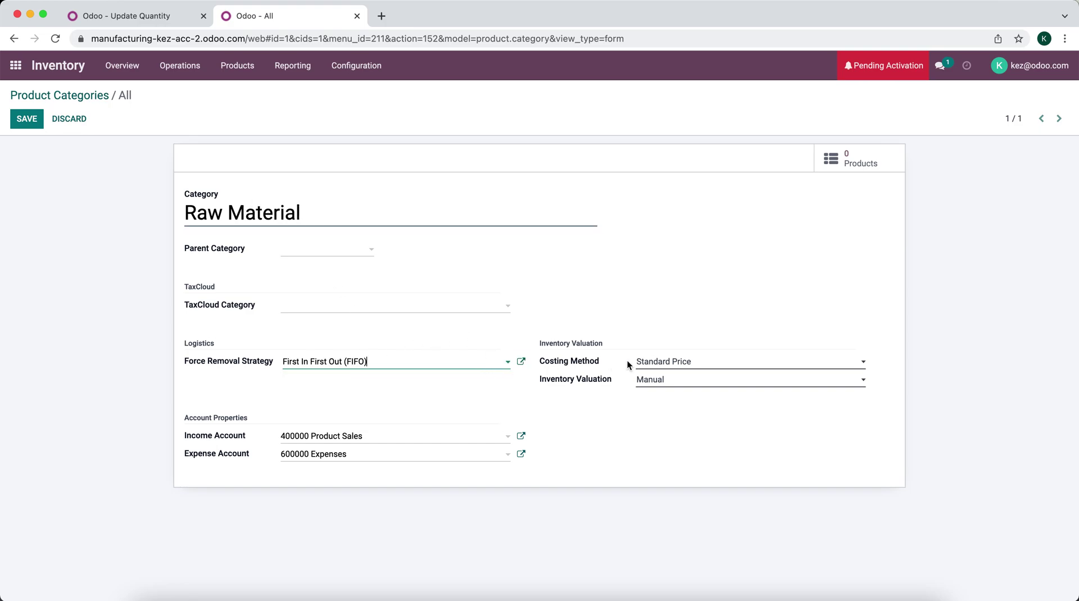
click(660, 358)
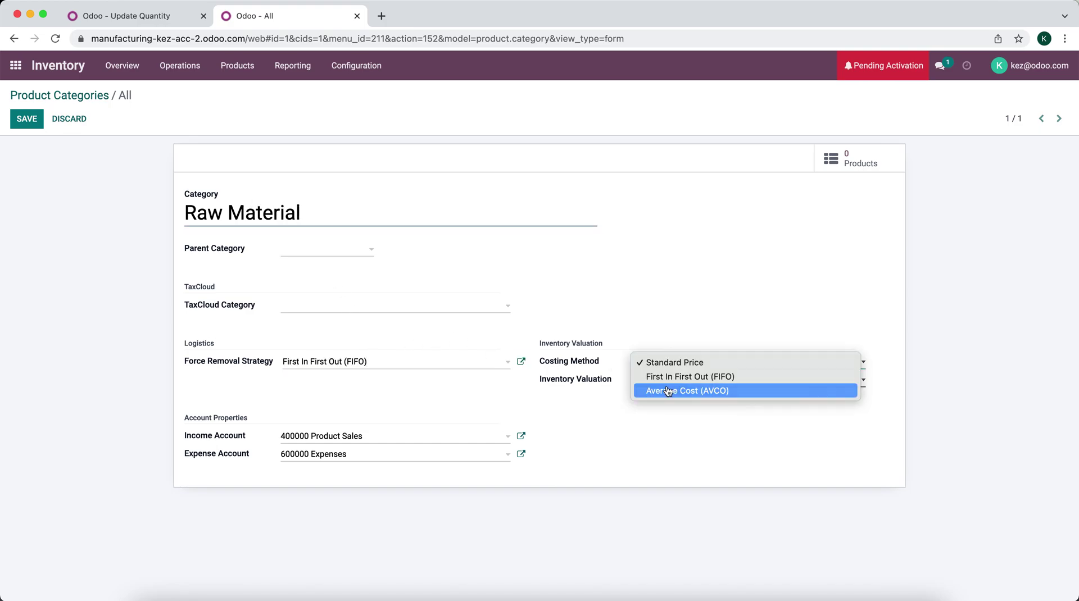
click(663, 392)
click(248, 150)
click(652, 380)
click(659, 395)
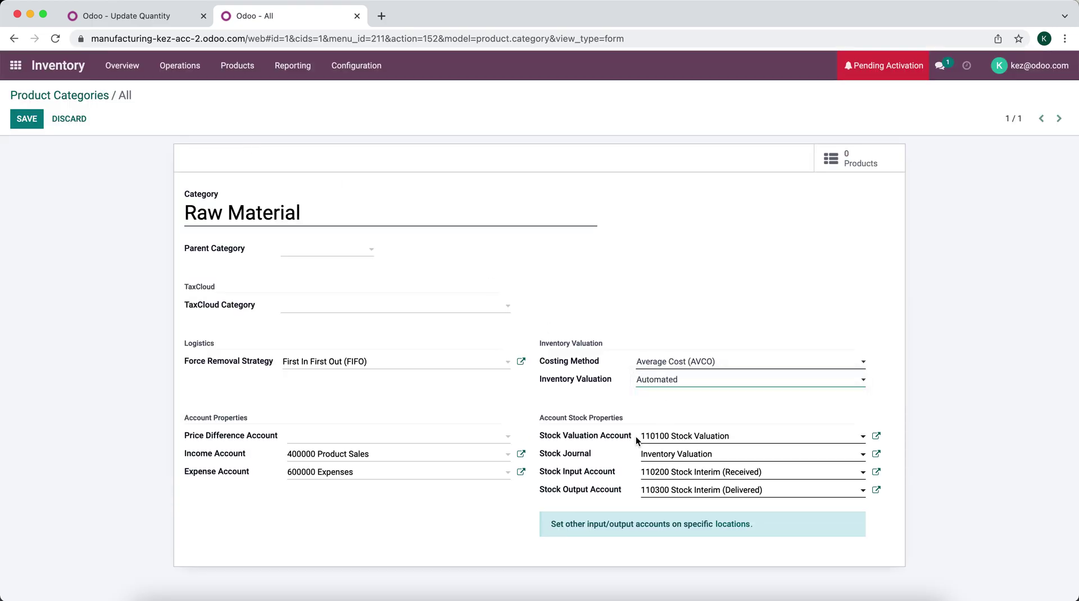
Set the Raw Material category's expense account to 500000 Cost of Goods Sold and save the category
click(336, 473)
text(cost)
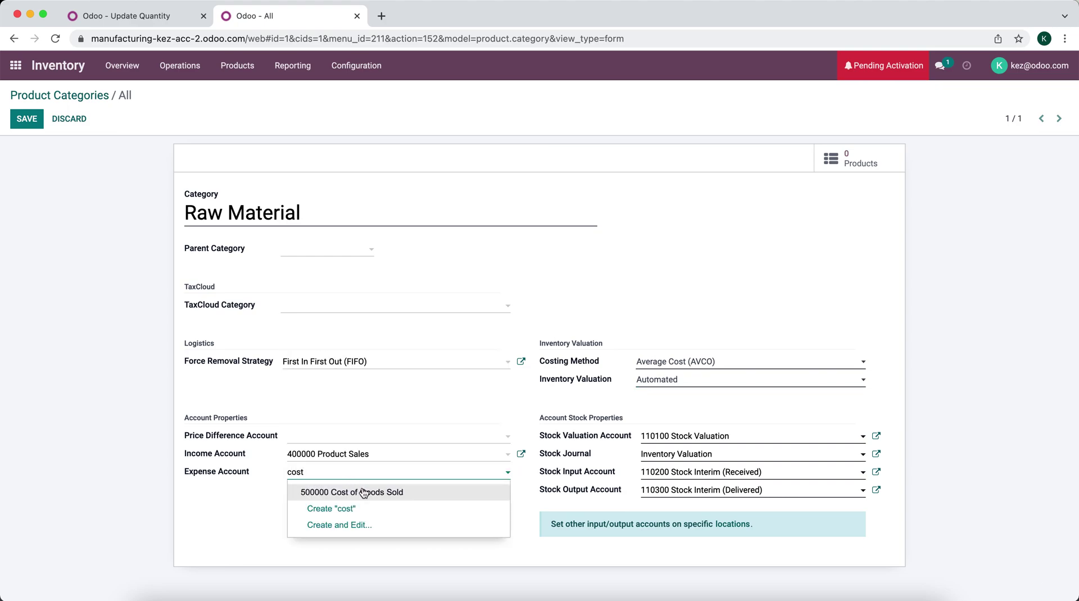
click(364, 493)
click(26, 119)
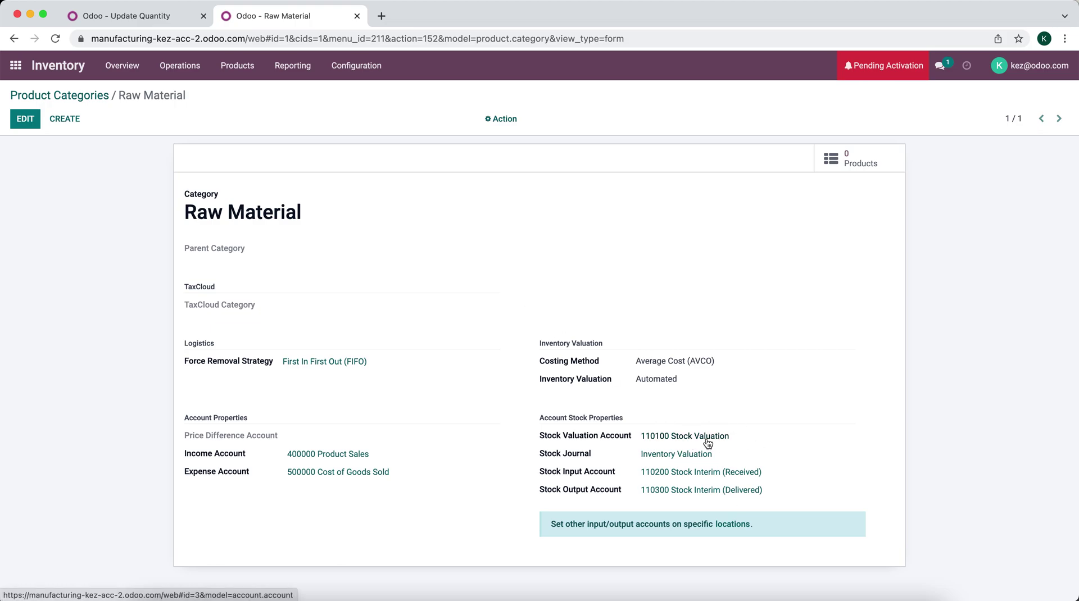
Rename account 110100 Stock Valuation as Raw Material in Accounting's chart of accounts
click(14, 75)
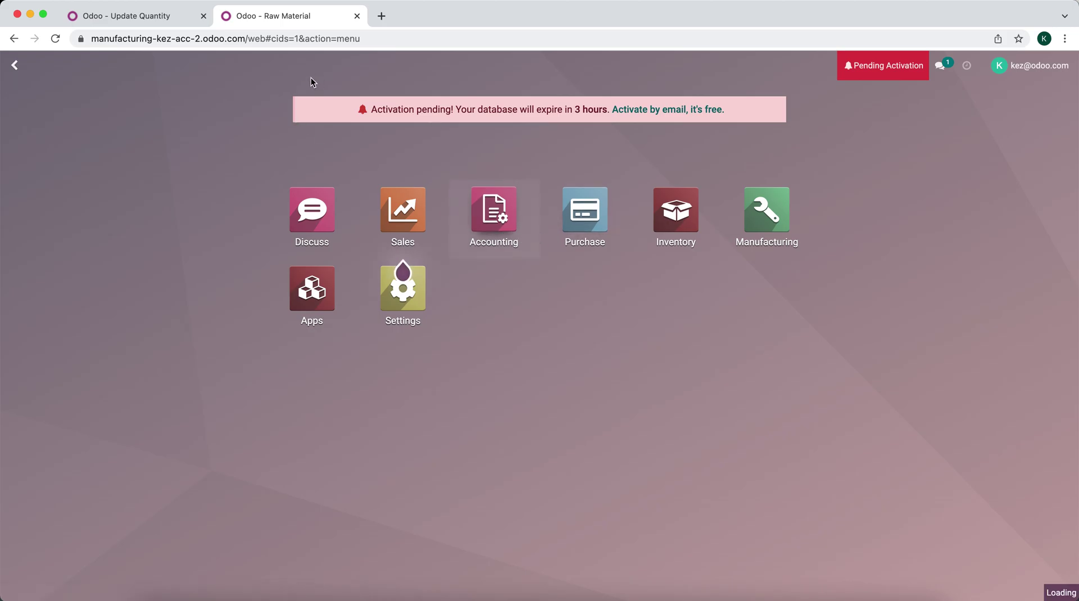
key(Return)
click(368, 66)
mouse_move(435, 66)
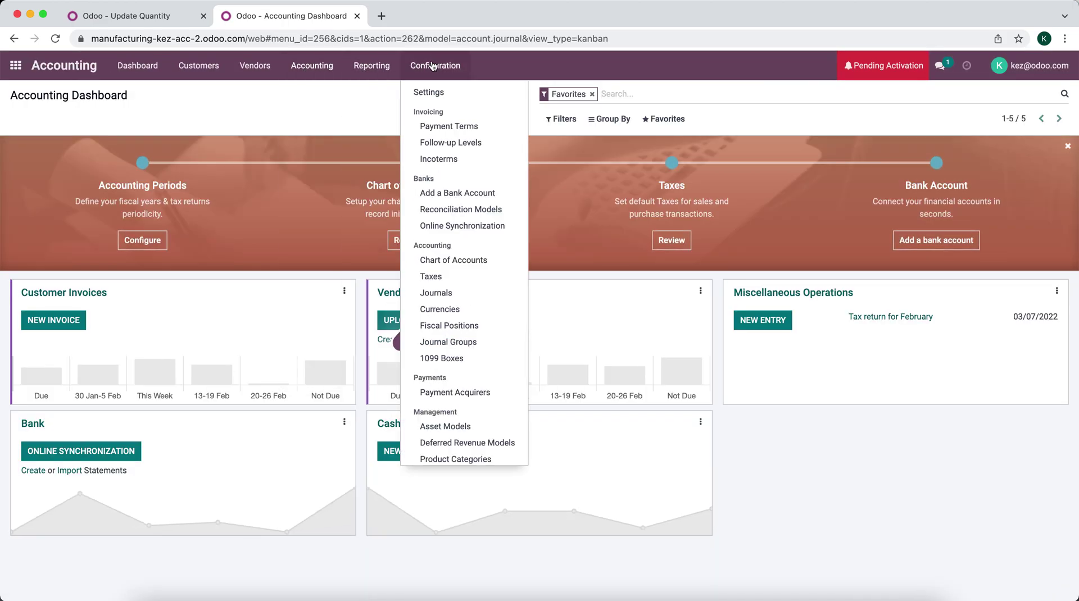
click(467, 258)
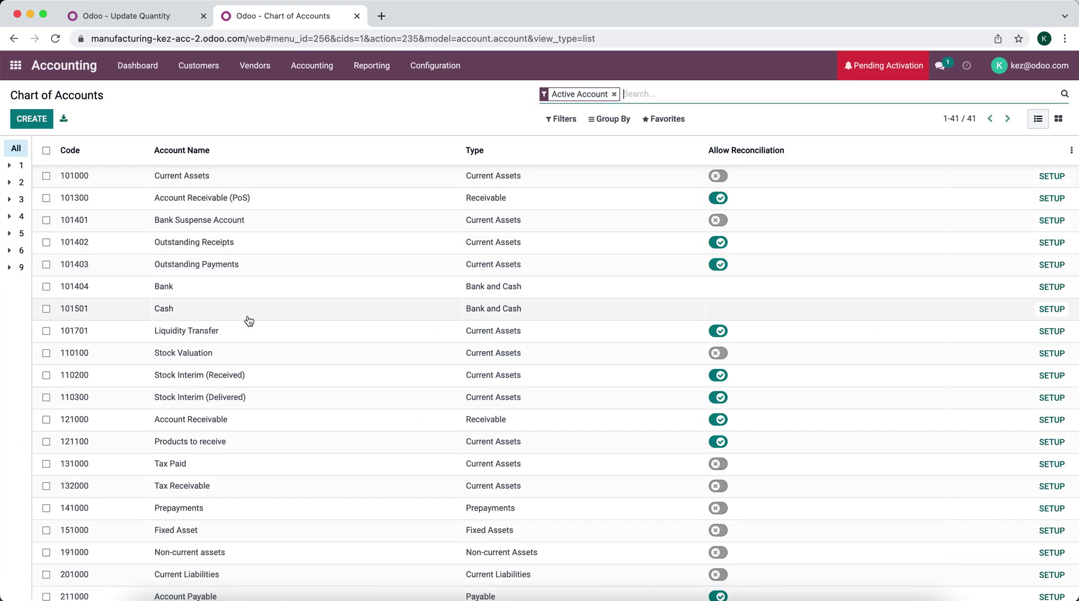
click(202, 354)
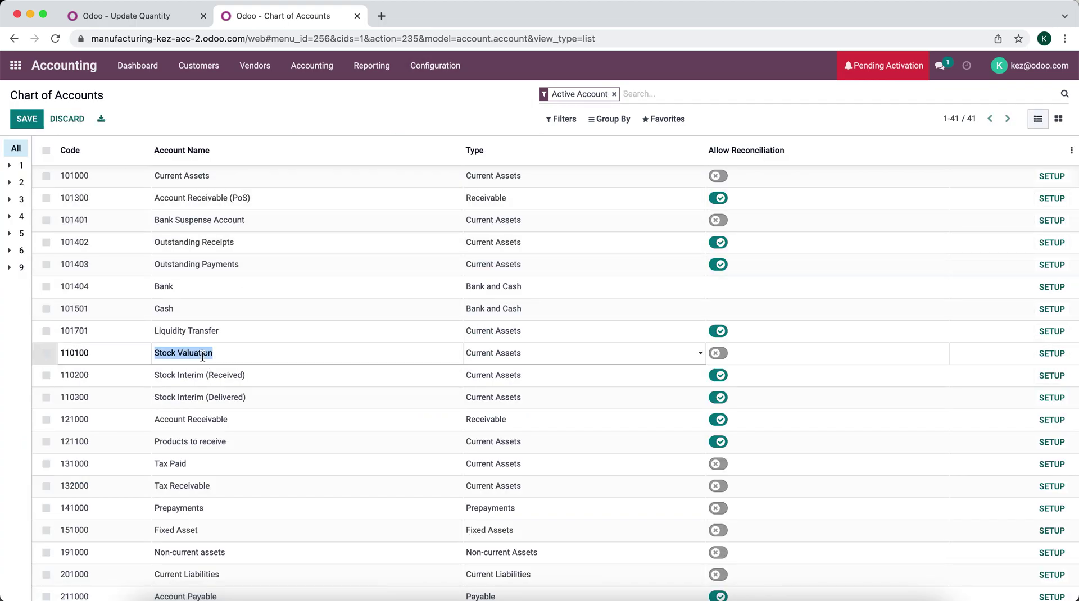
text(Raw Material)
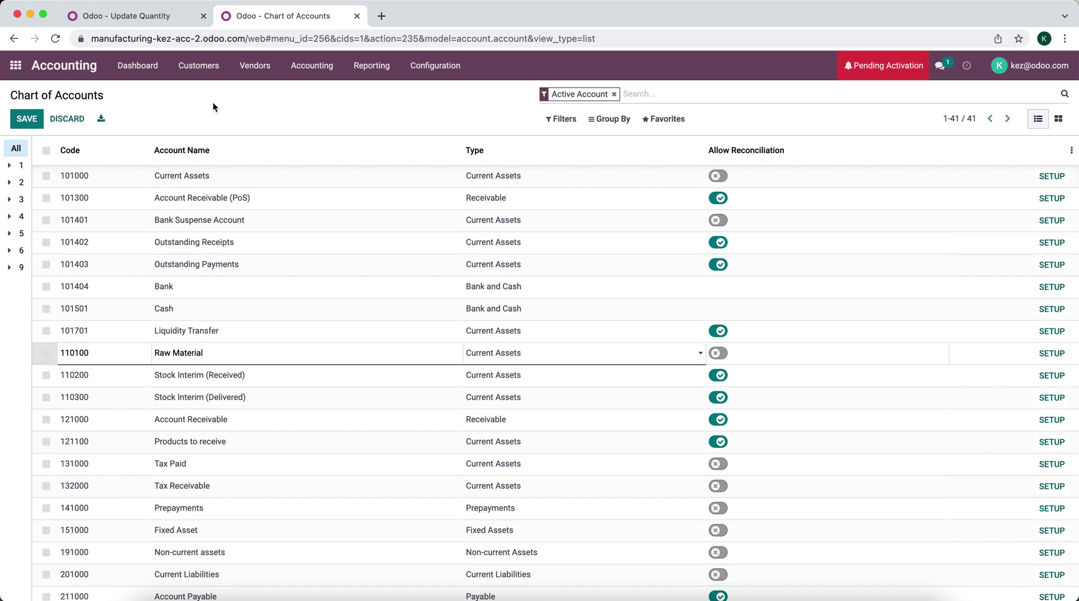
click(213, 99)
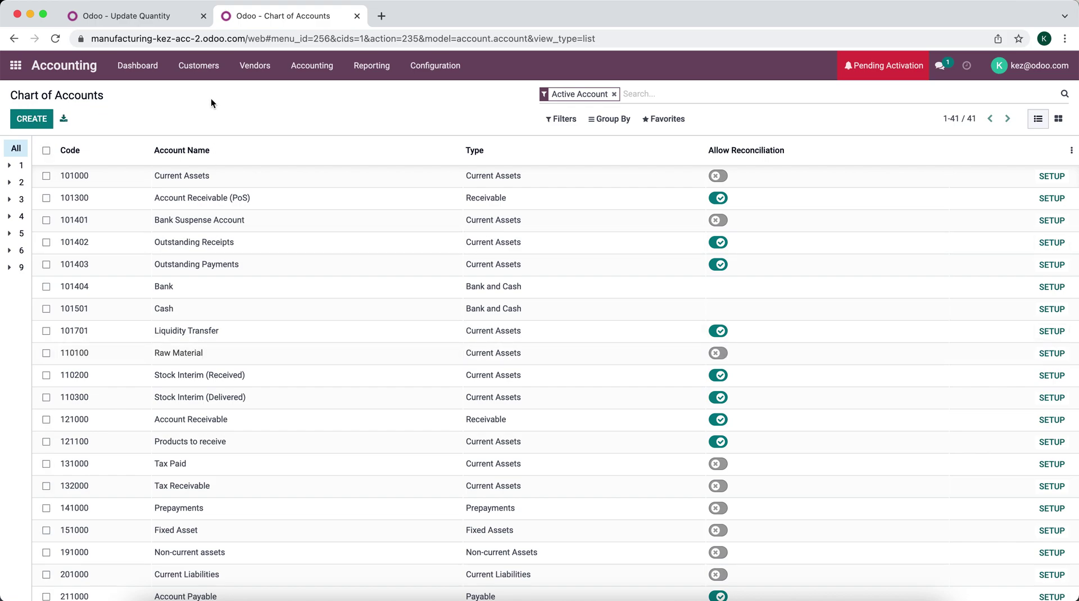
Create account 110400 named Finished Goods with the type Current Assets in the chart of accounts
click(41, 120)
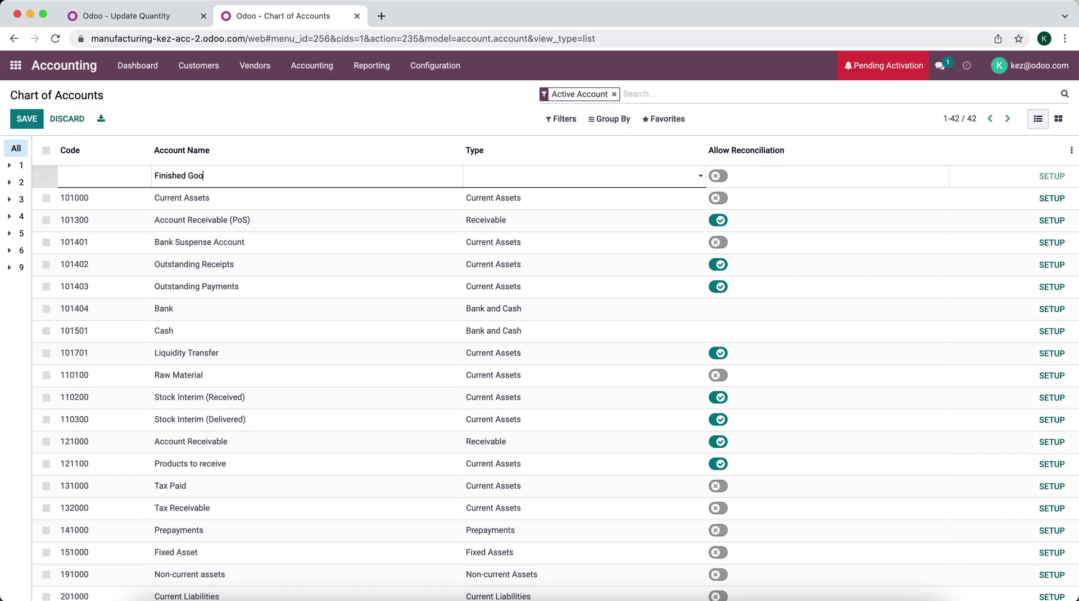
click(140, 178)
click(506, 178)
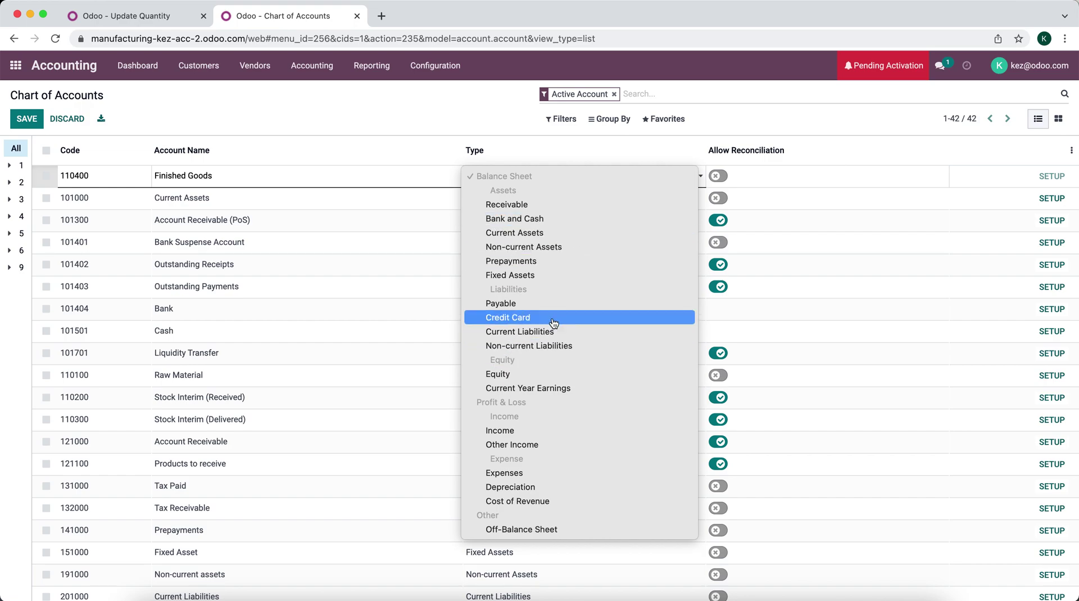
key(c)
key(Down)
key(Up)
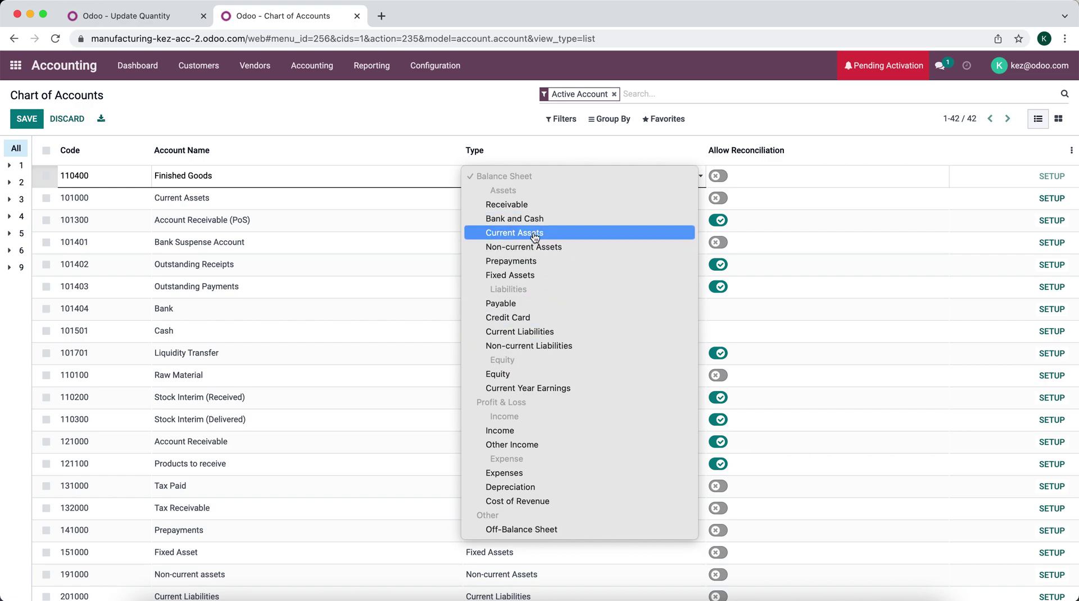
key(Return)
click(374, 140)
Create account 110500 named Work In Progress (WIP) with the type Current Assets
click(40, 121)
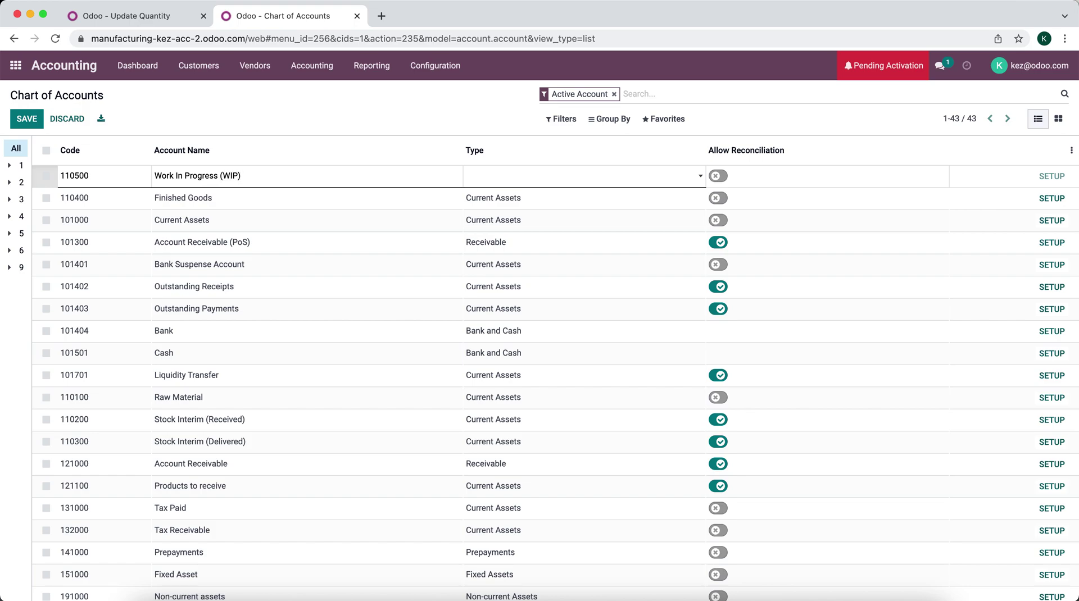
click(544, 178)
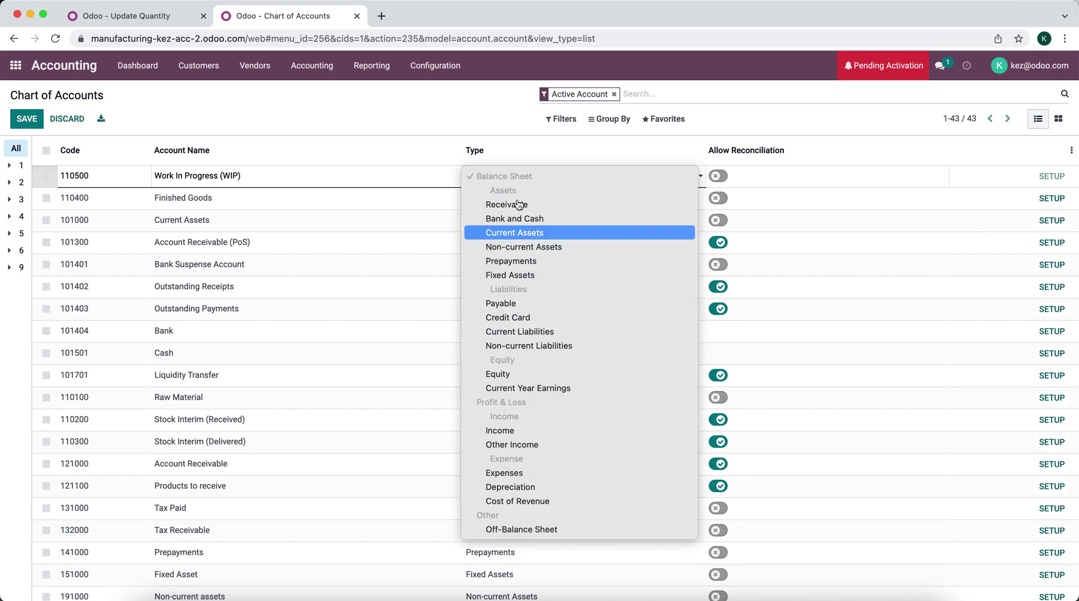
click(452, 172)
click(352, 125)
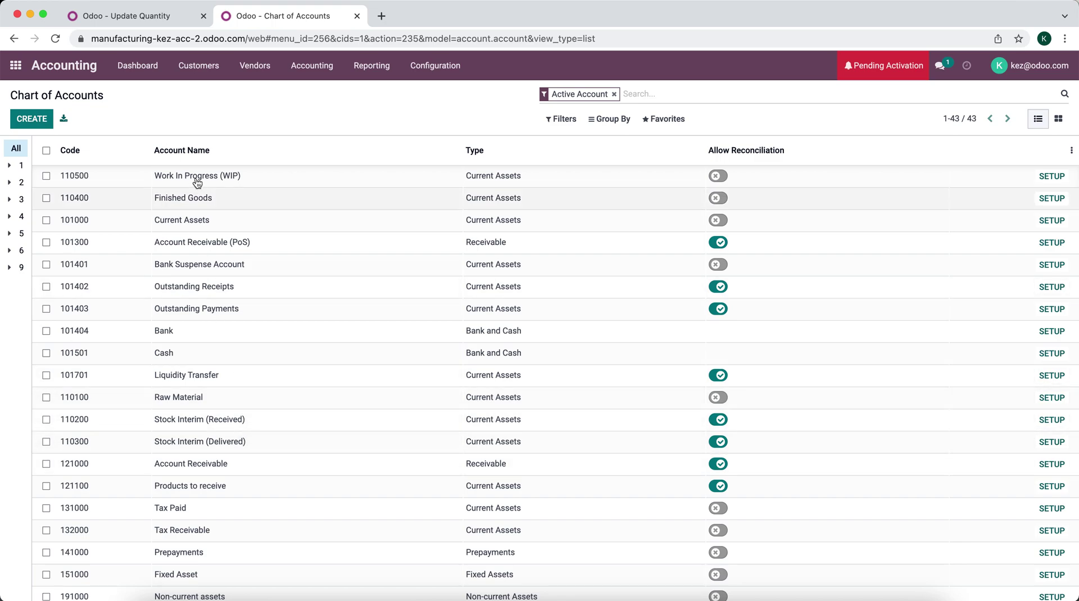
Start a new Inventory product category and name it Finished Goods
click(16, 63)
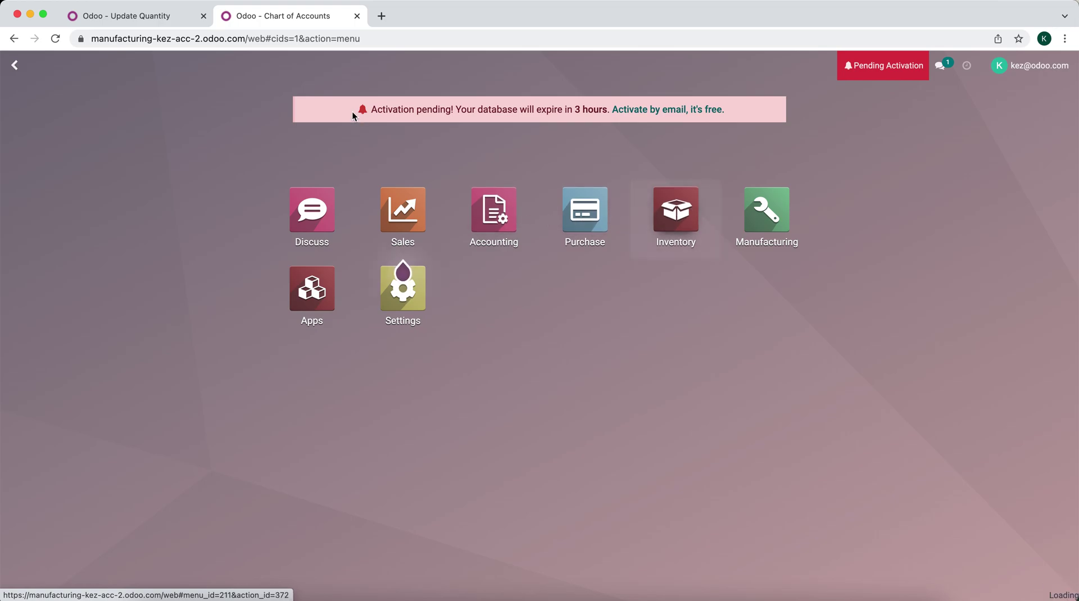
click(676, 209)
click(369, 72)
click(407, 185)
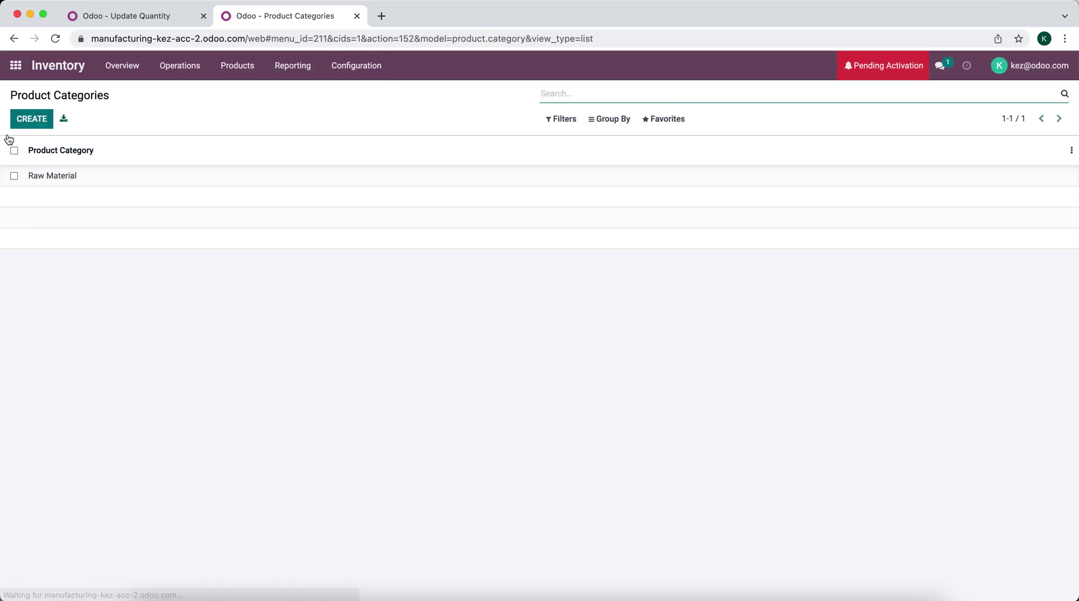
click(40, 118)
text(Fini)
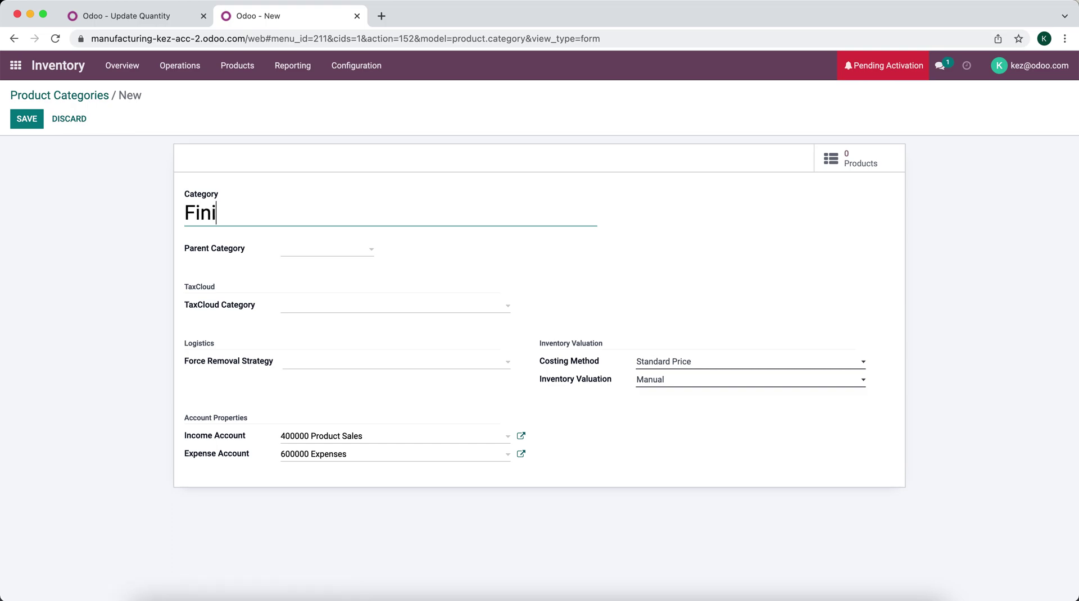
text(shed Goods)
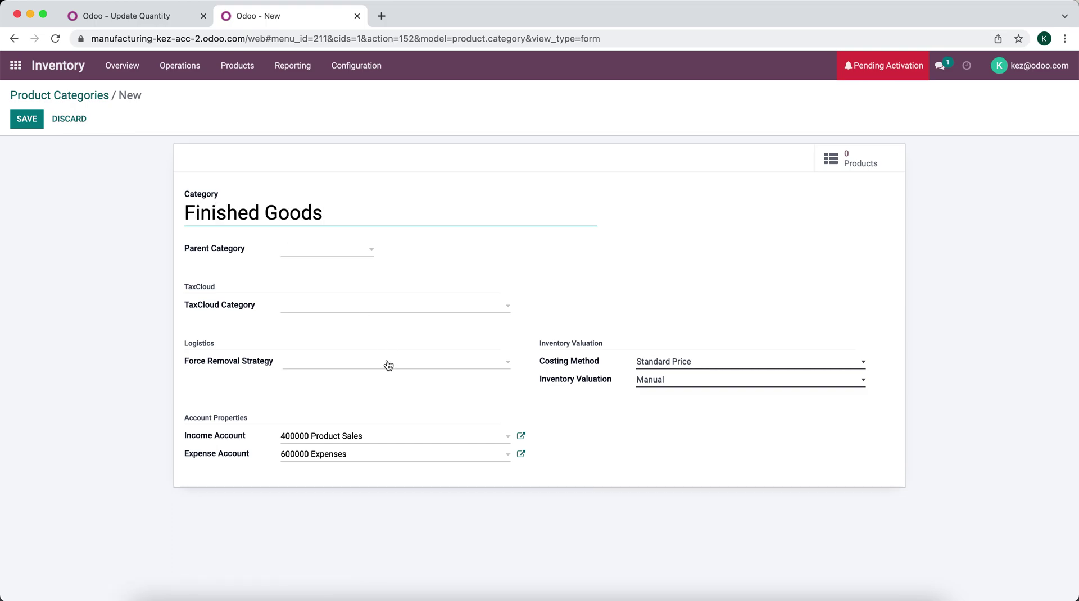
Set the Finished Goods category to First In First Out removal, Automated inventory valuation and Average Cost (AVCO) costing
click(388, 363)
click(388, 376)
click(668, 387)
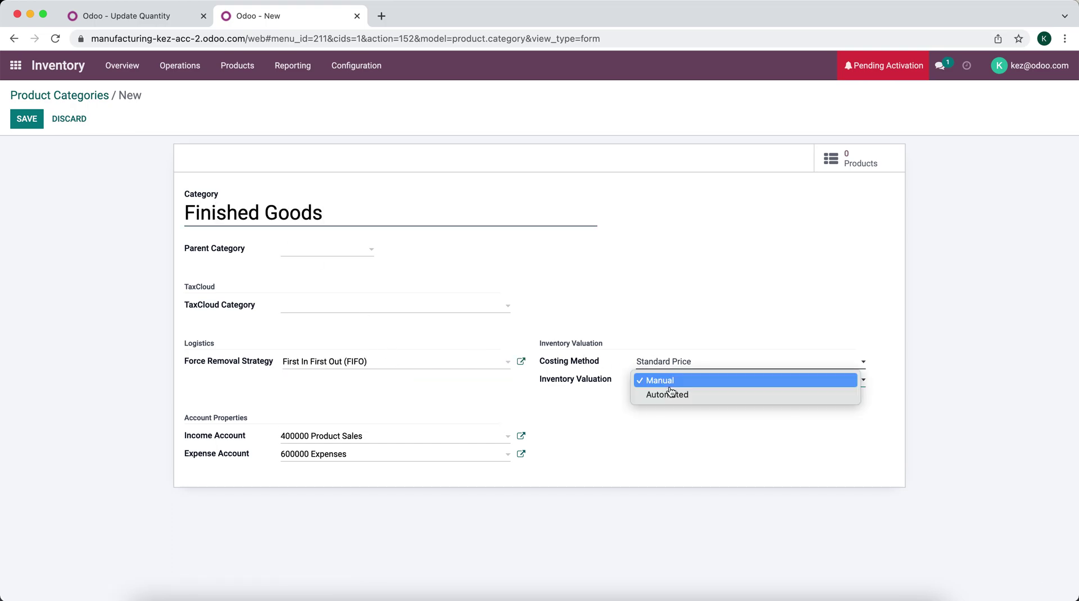
click(674, 393)
click(674, 363)
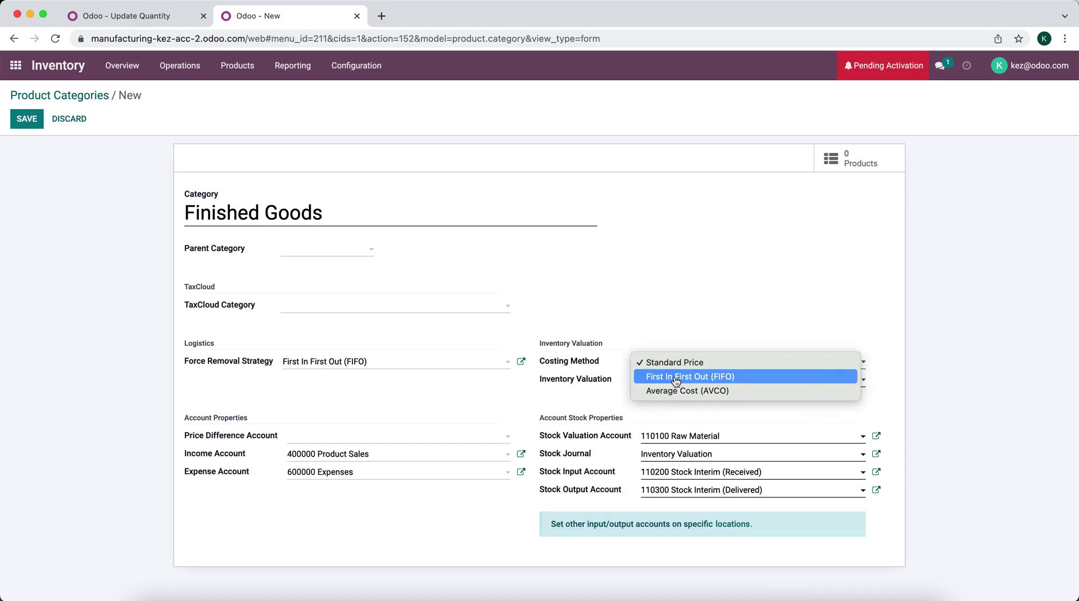
click(675, 391)
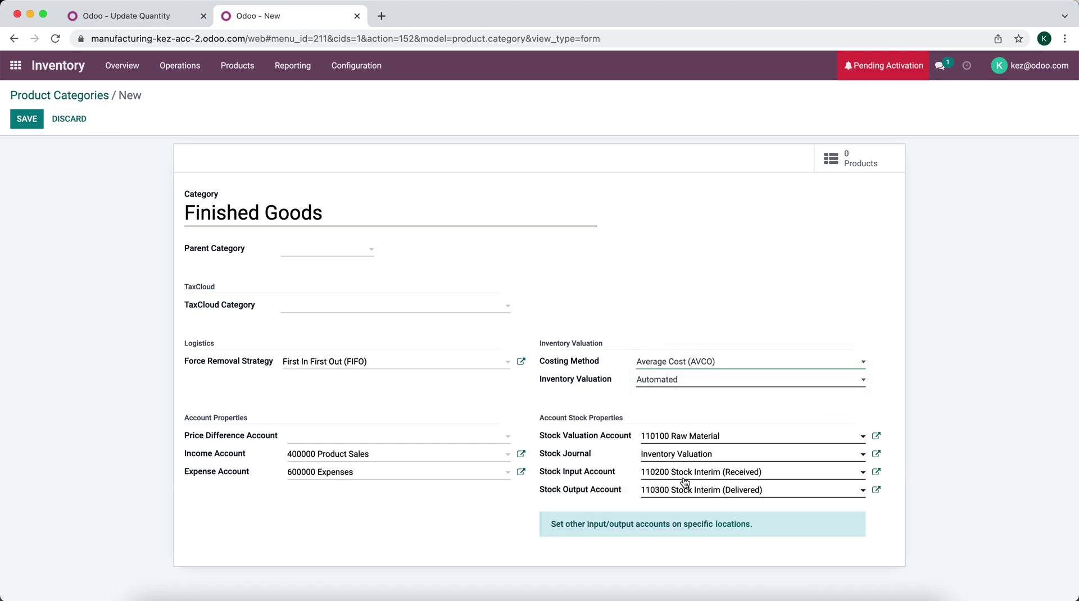
Set the category's stock valuation account to 110400 Finished Goods and its expense account to 500000 Cost of Goods Sold, and save it
click(689, 438)
text(i)
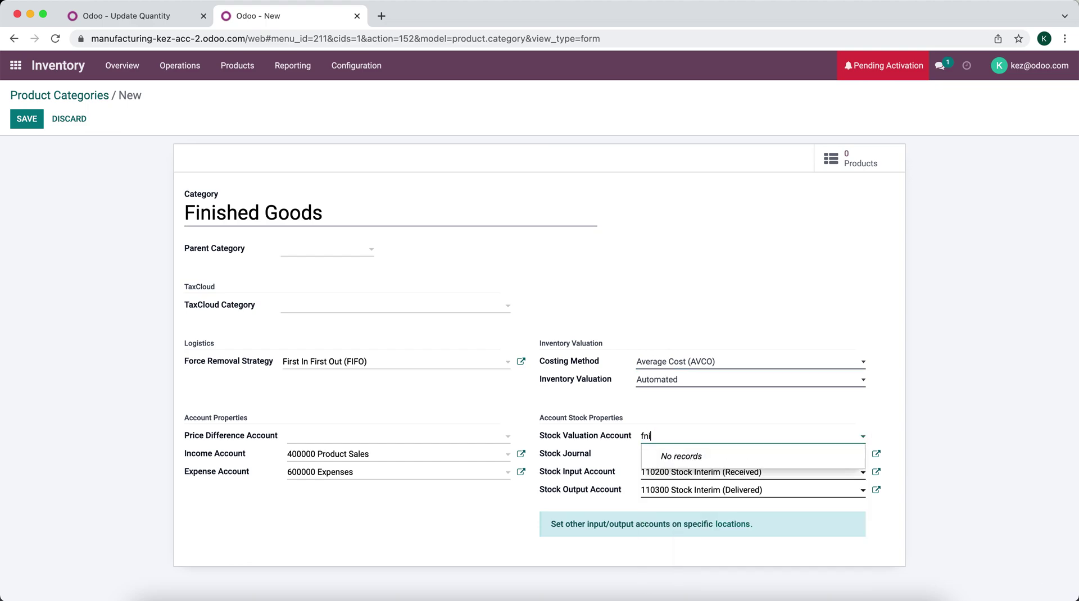
text(104)
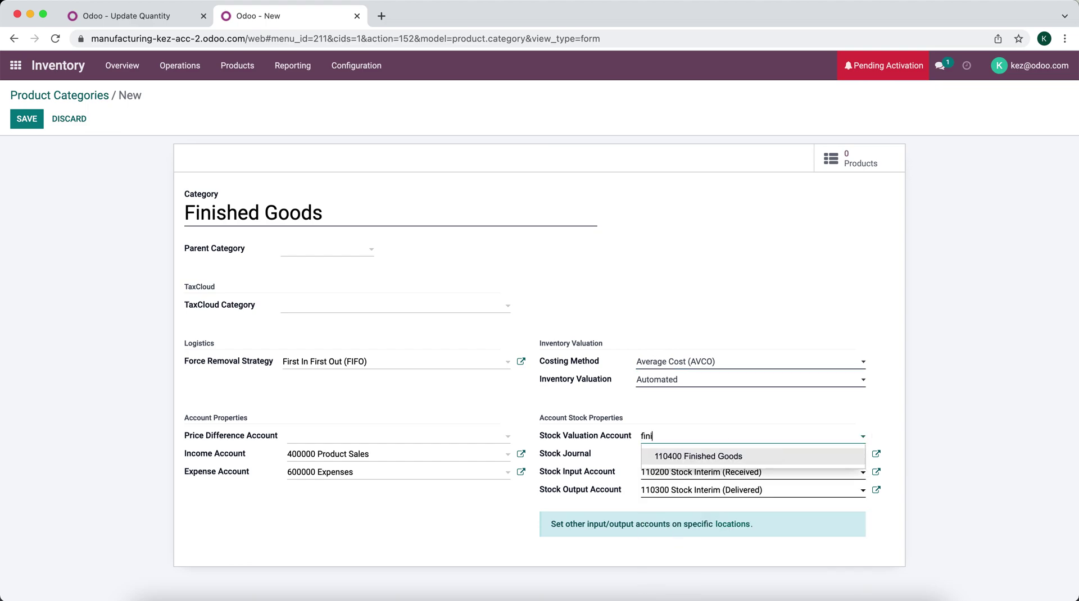
click(720, 455)
click(421, 474)
text(cost)
click(414, 492)
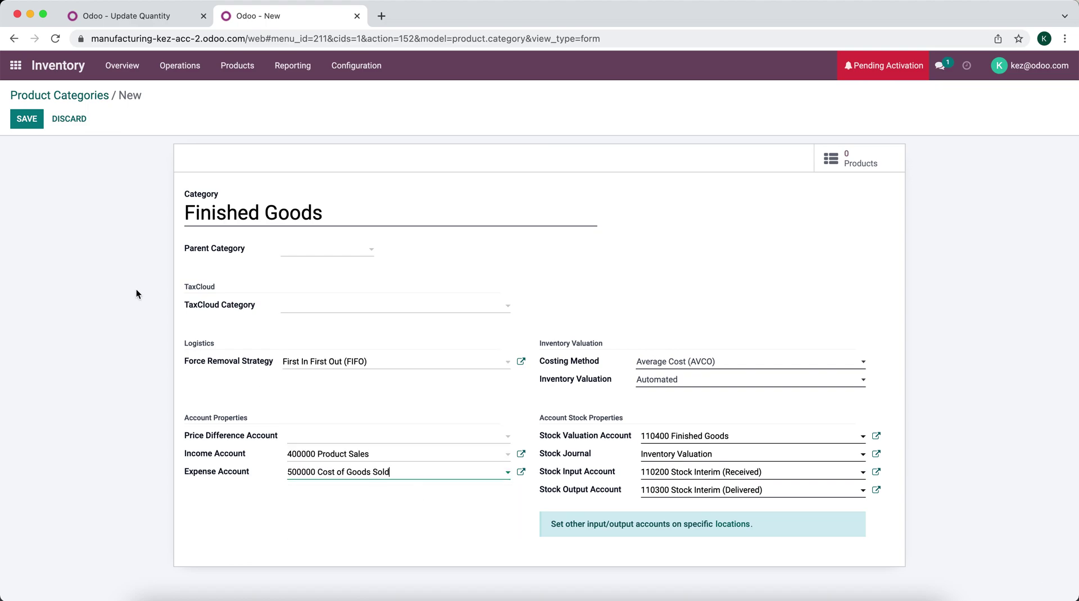
click(32, 121)
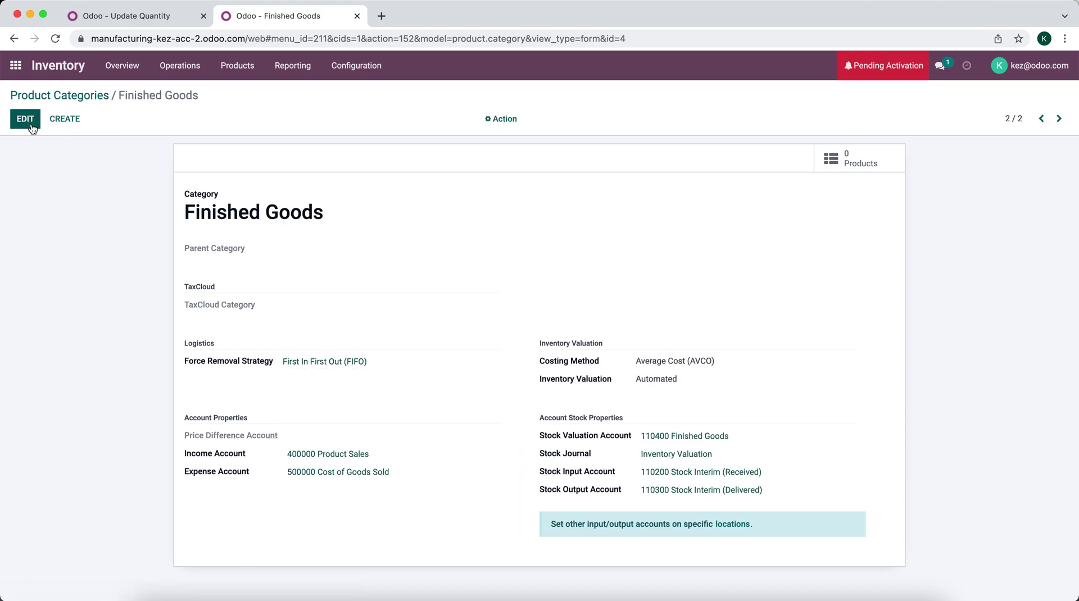
Enable Multi-Step Routes in the Inventory settings and save them
click(15, 65)
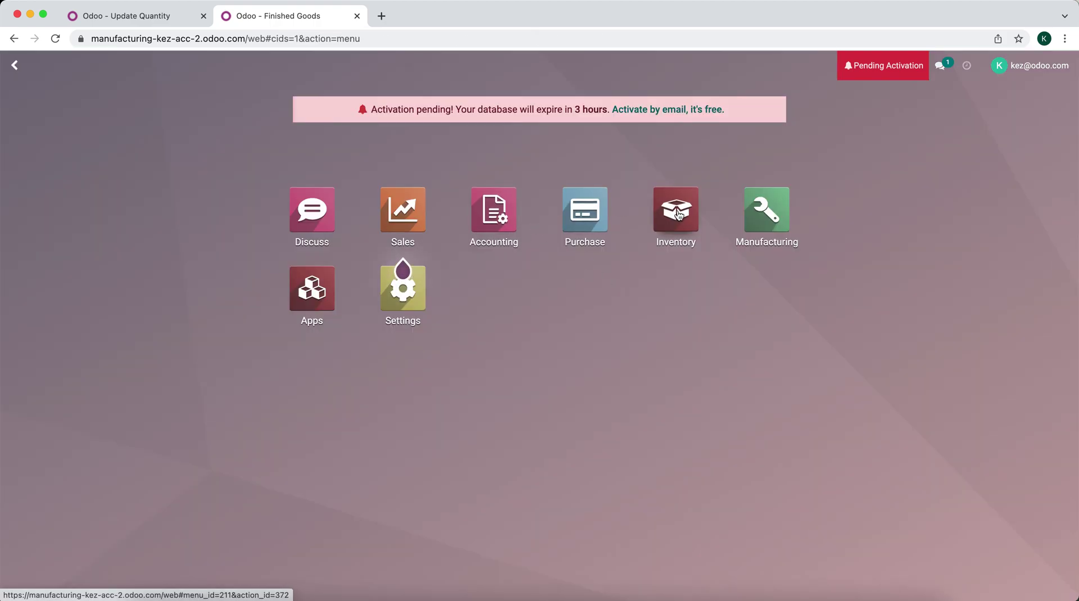
click(678, 214)
click(365, 67)
click(362, 93)
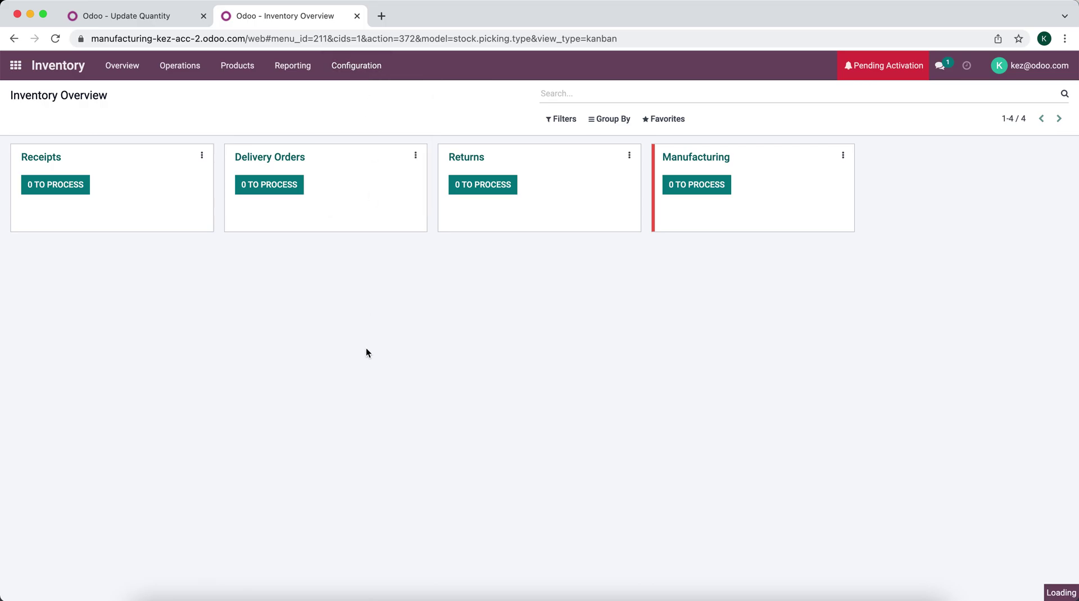
scroll(365, 352, down, 10)
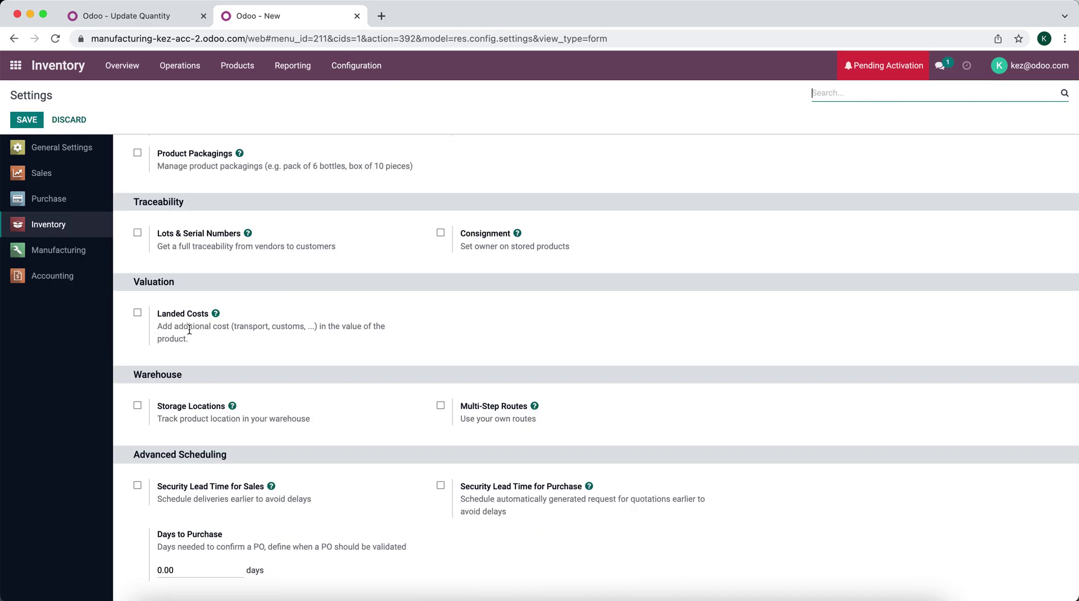
click(442, 409)
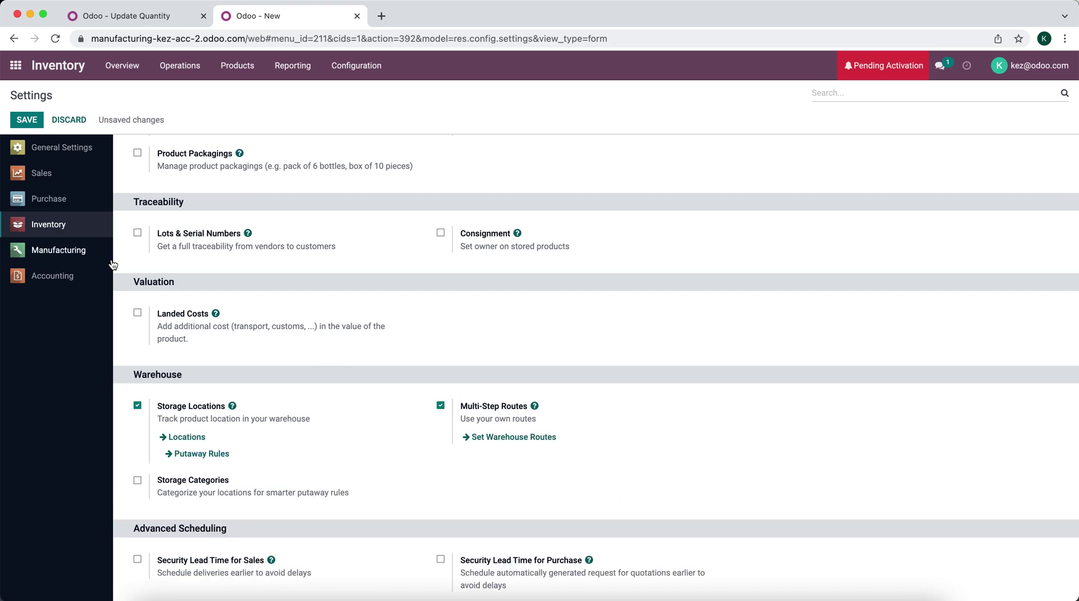
click(29, 120)
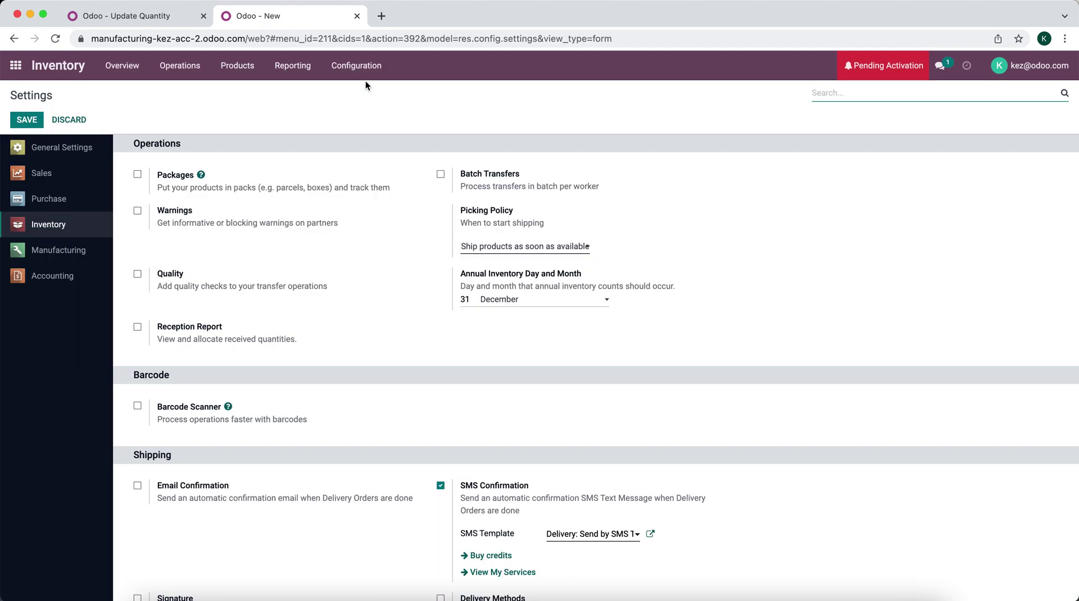
Show all Inventory locations without the default filter and open Virtual Locations/Production for editing
click(365, 76)
click(376, 142)
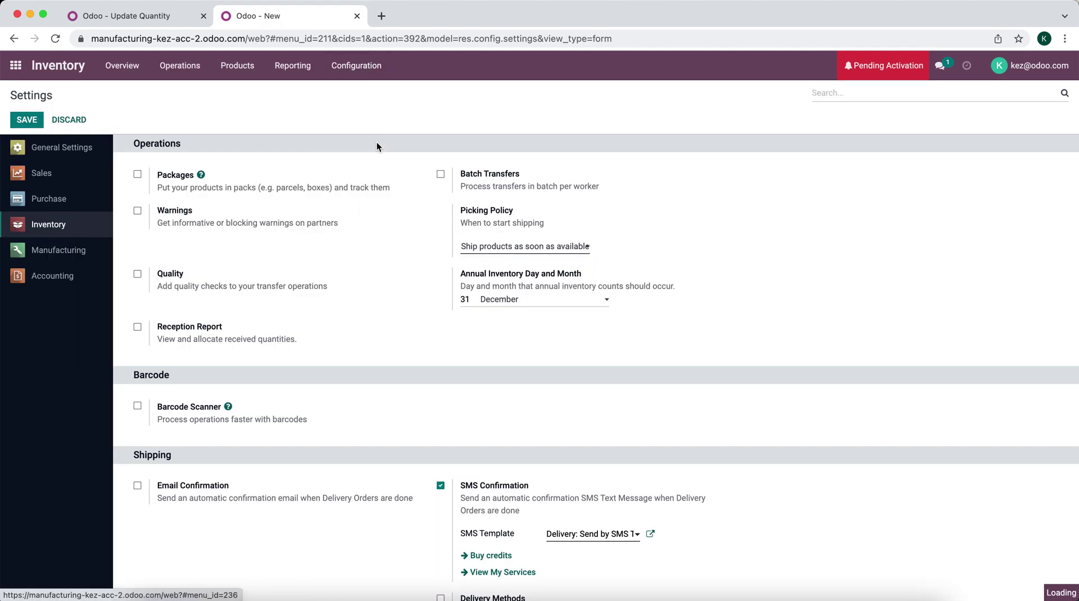
click(586, 96)
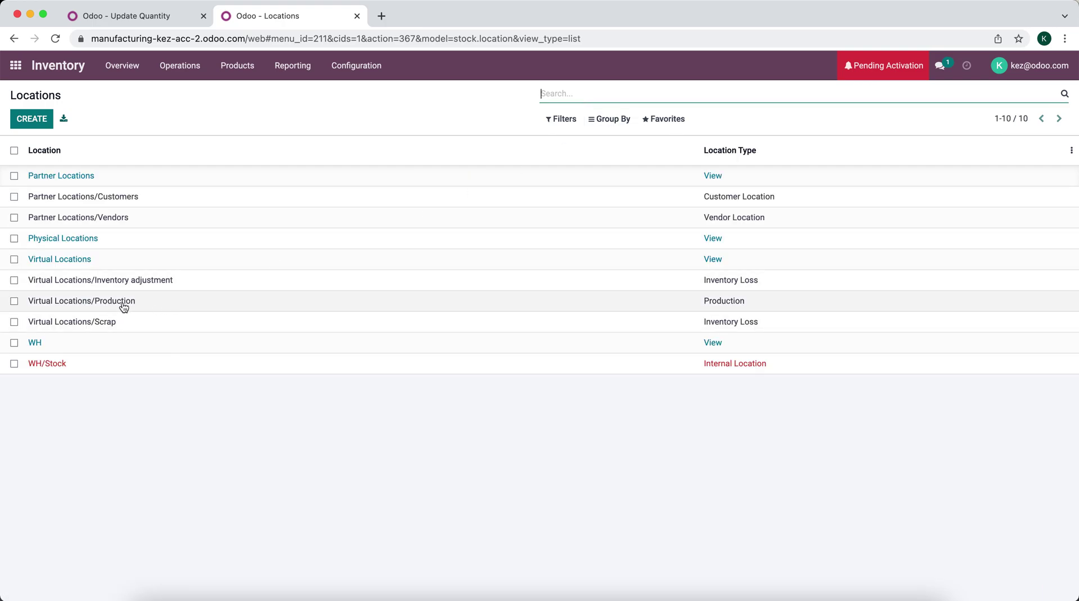
click(142, 301)
click(679, 323)
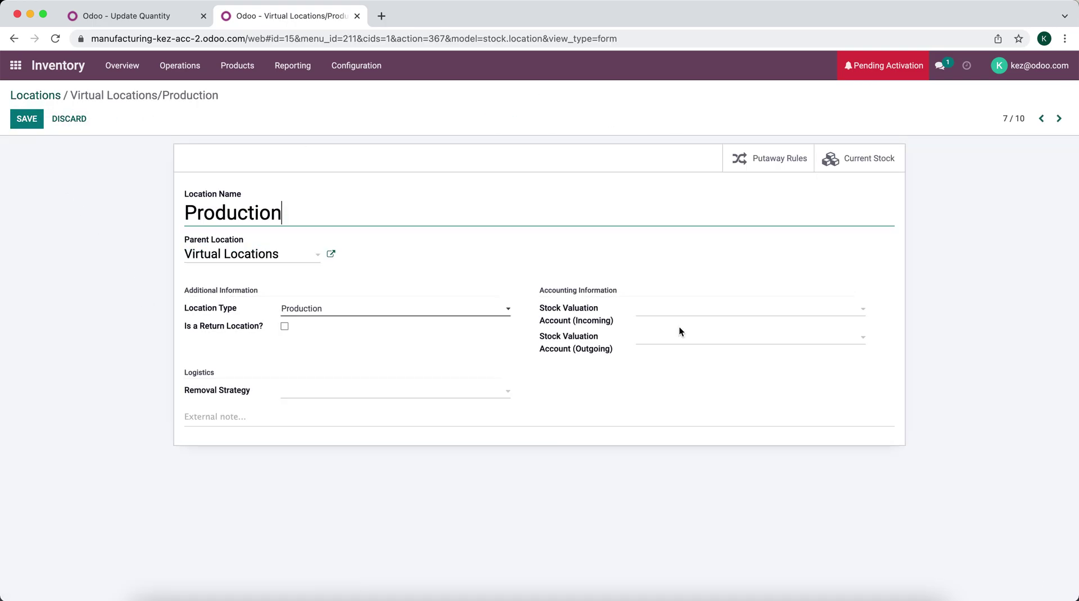
Set the Production location's incoming and outgoing stock valuation accounts to 110500 Work In Progress (WIP) and save it
click(672, 308)
text(whi)
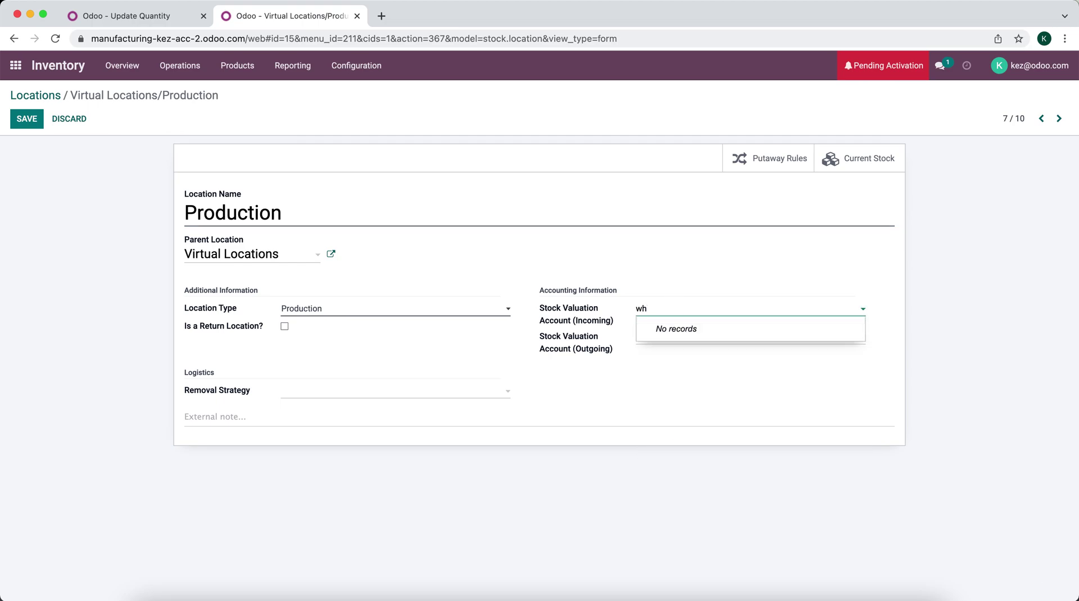
key(BackSpace)
text(ip)
click(741, 330)
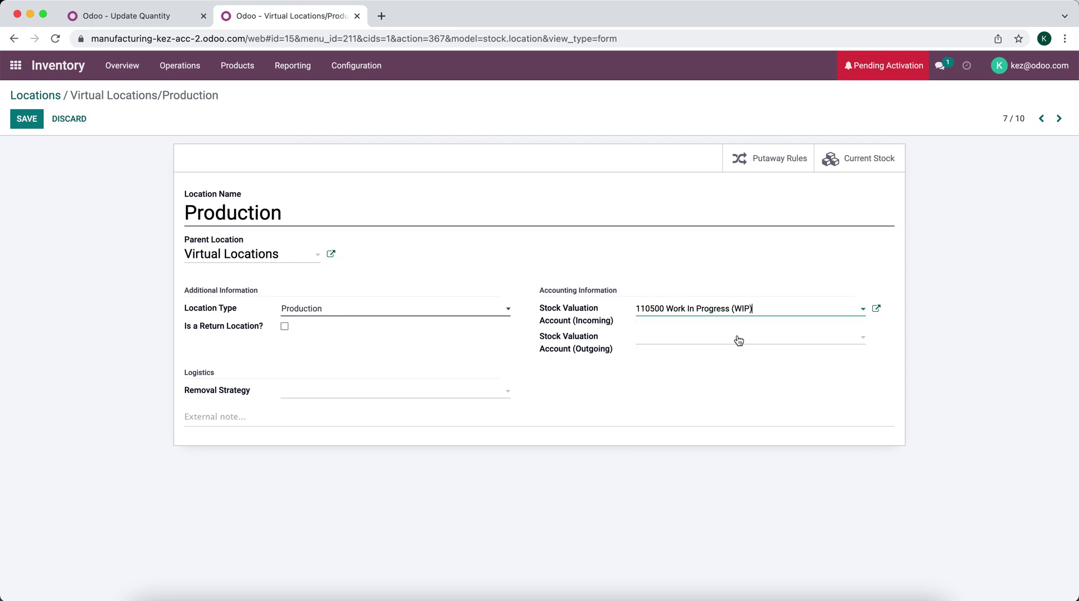
click(733, 338)
text(wip)
click(727, 356)
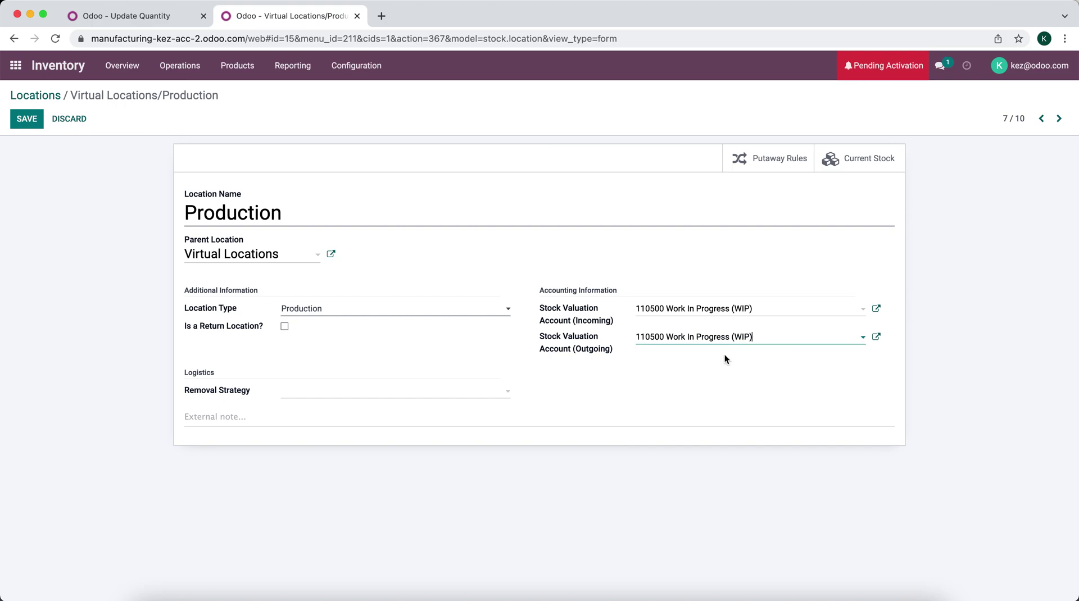
click(582, 251)
click(10, 121)
Enable Work Orders in the Manufacturing settings and save them
click(16, 65)
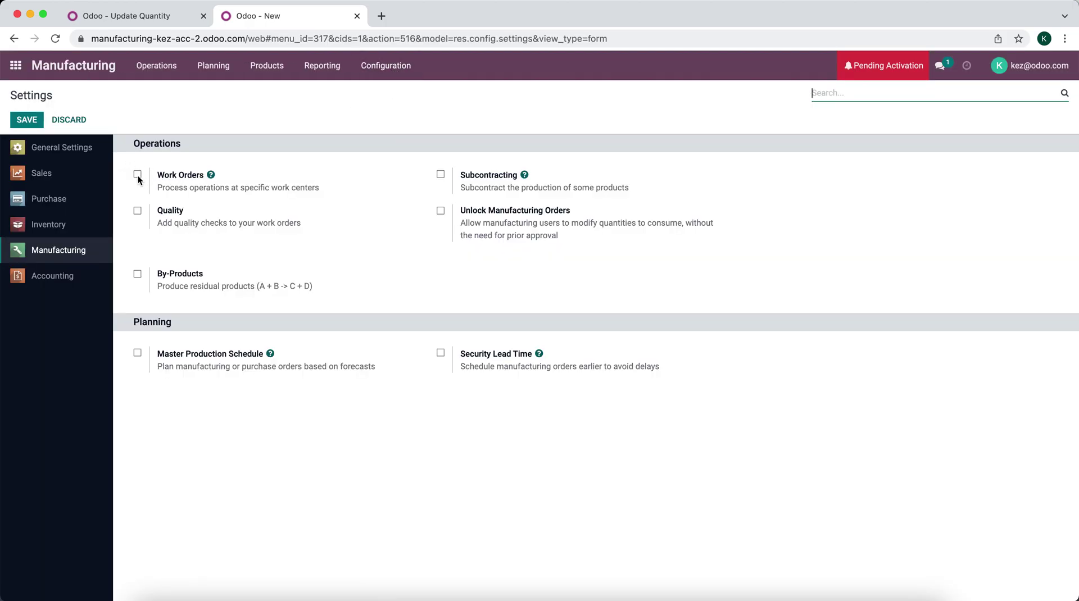
click(137, 175)
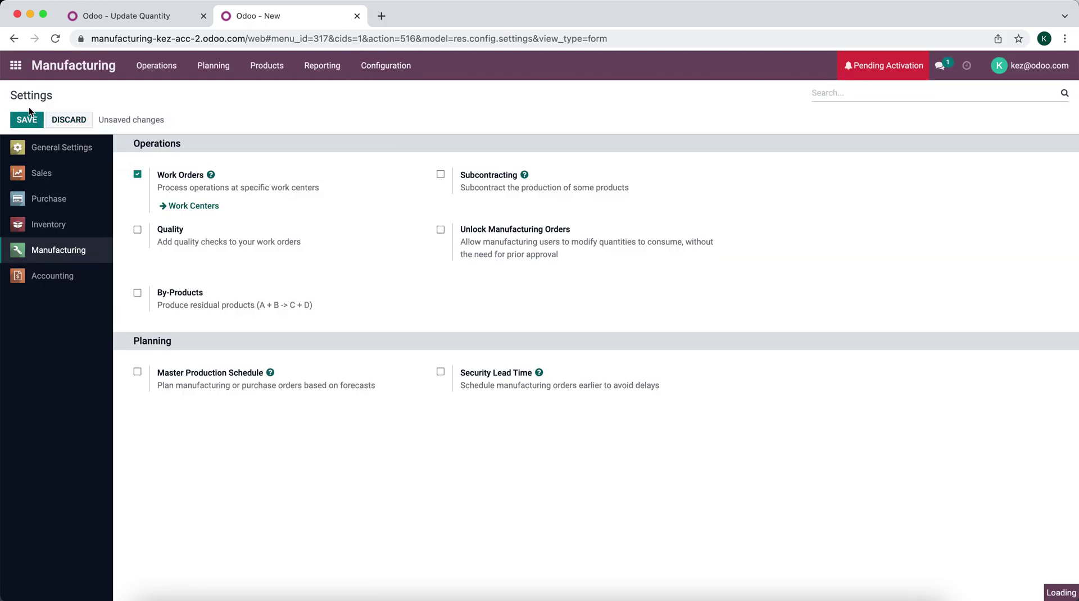
click(25, 118)
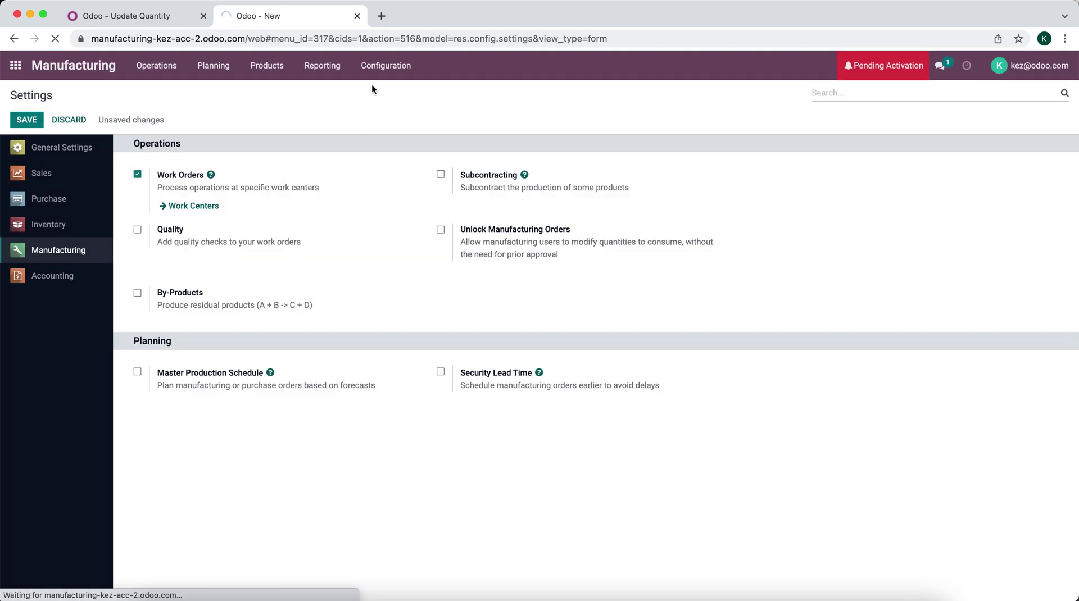
Start a new Manufacturing work center and name it Test Work Center
click(384, 77)
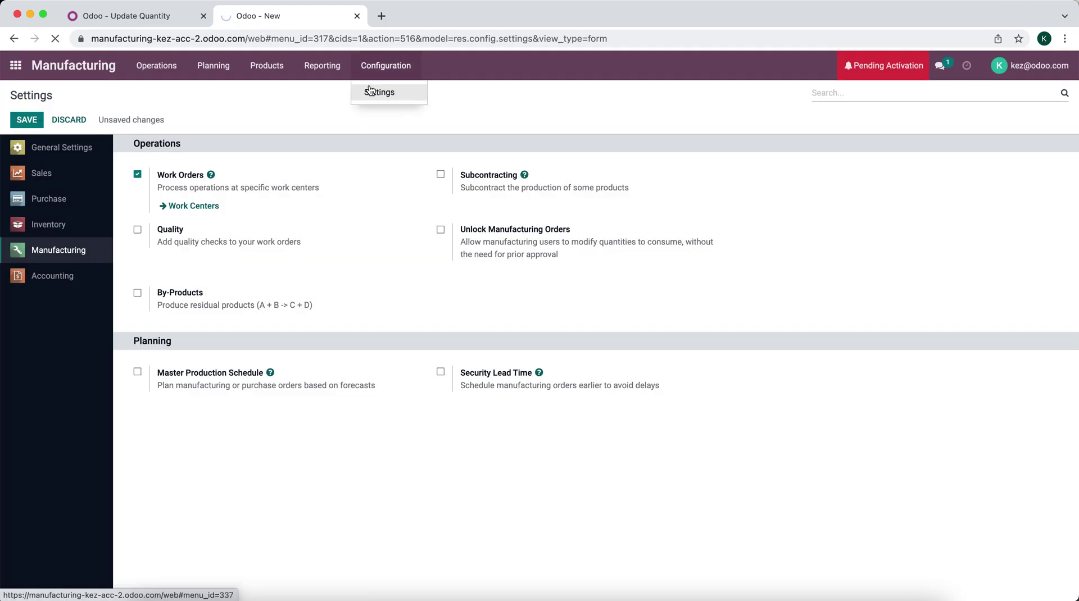
click(322, 67)
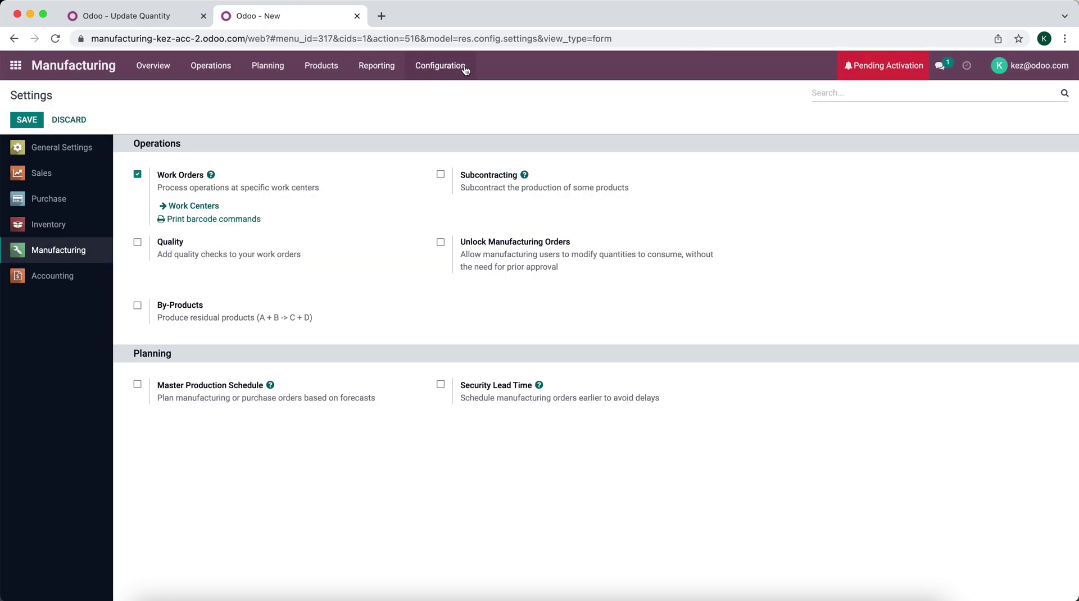
click(464, 68)
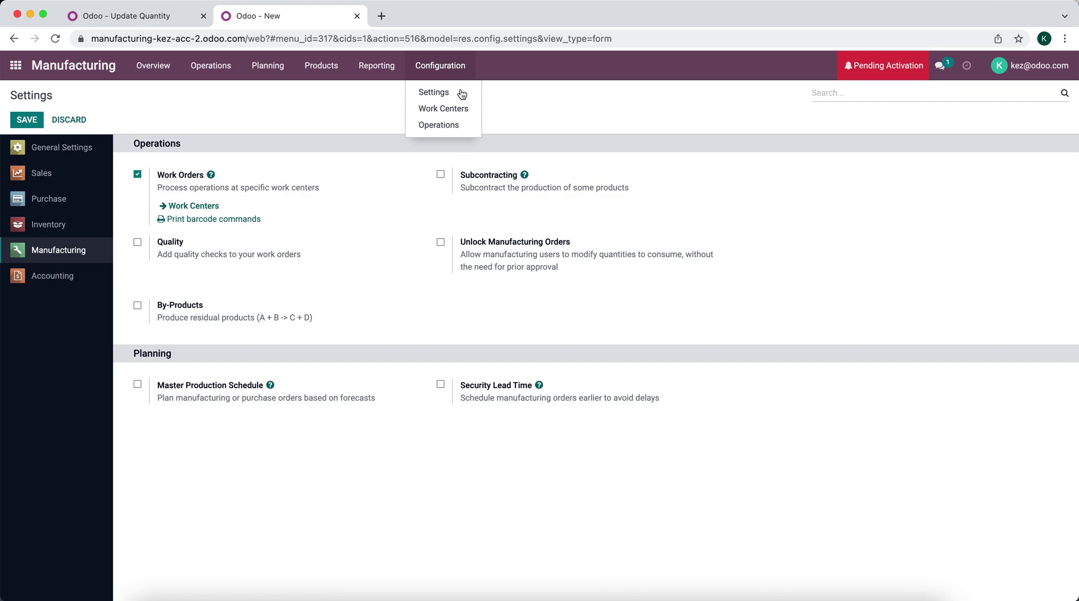
click(455, 108)
click(34, 119)
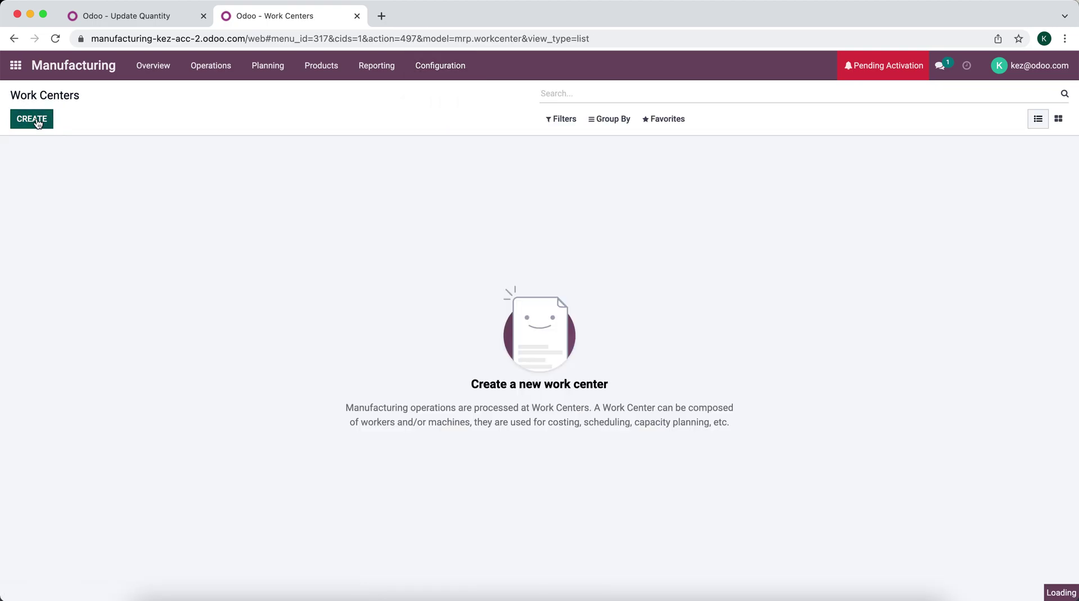
text(Test Work Center)
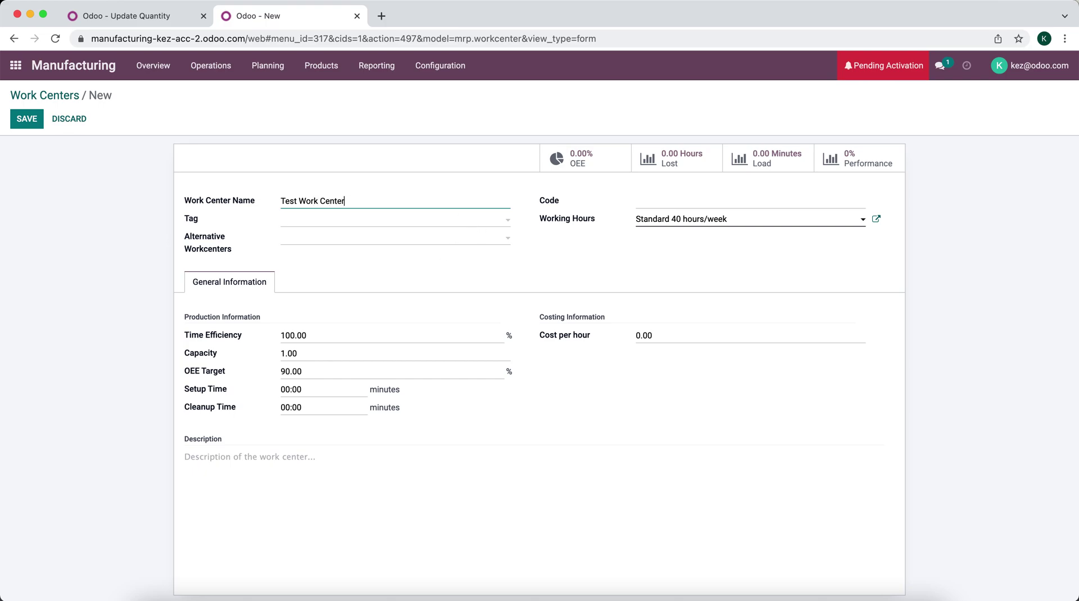
Set the work center's cost per hour to 150 and save the record
click(548, 276)
click(655, 335)
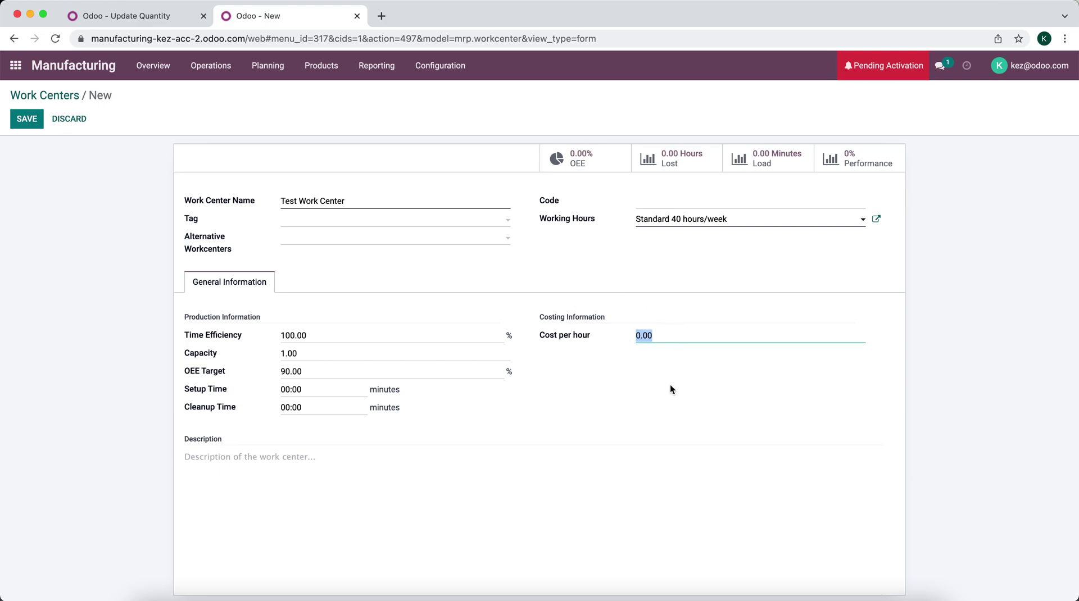
text(150)
click(616, 366)
click(25, 118)
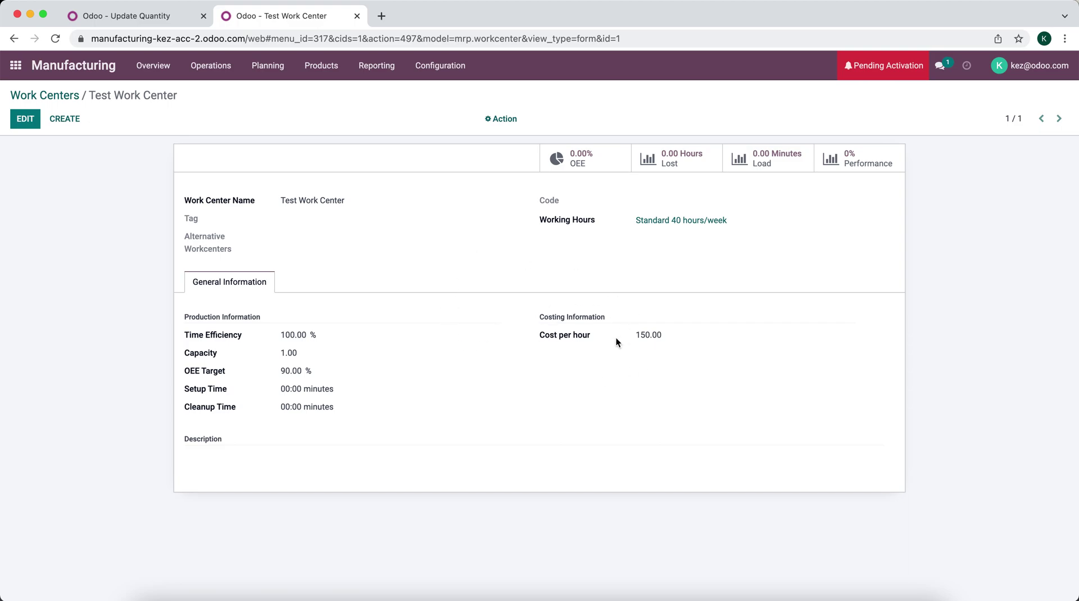
Start a new Manufacturing product and name it Component 1
click(288, 67)
mouse_move(323, 77)
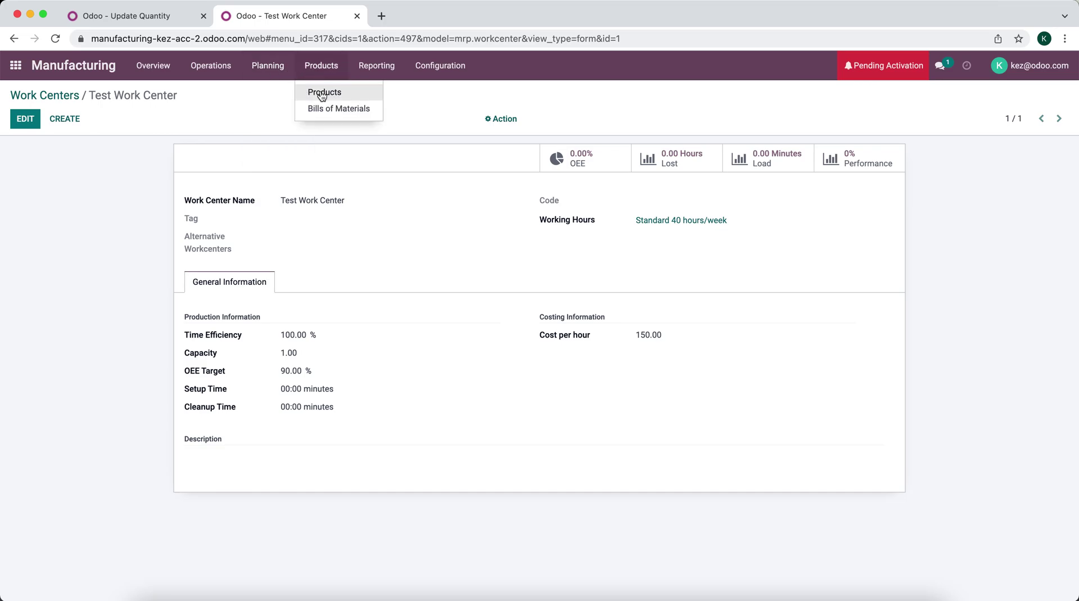
click(320, 92)
click(28, 117)
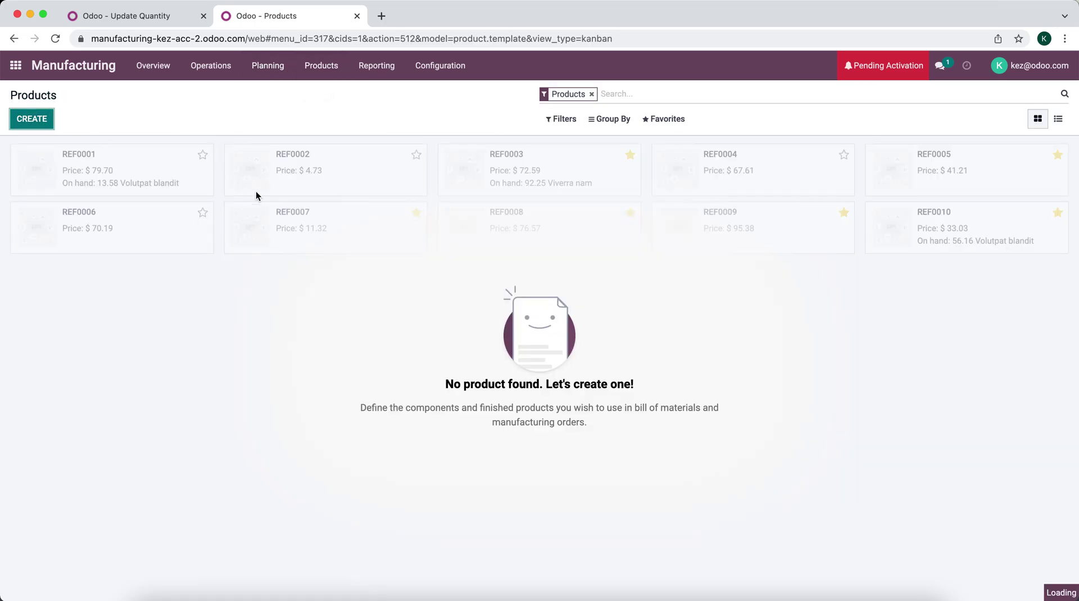
click(262, 227)
text(Component 1)
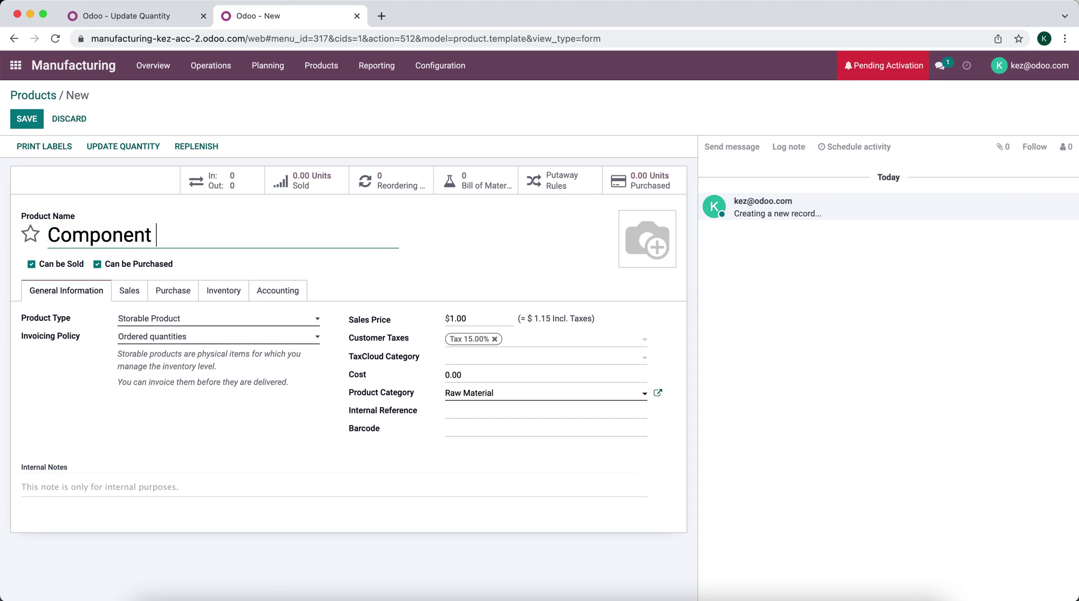
Remove the 15% customer tax from Component 1, make it not sellable and set its cost to 10
click(495, 339)
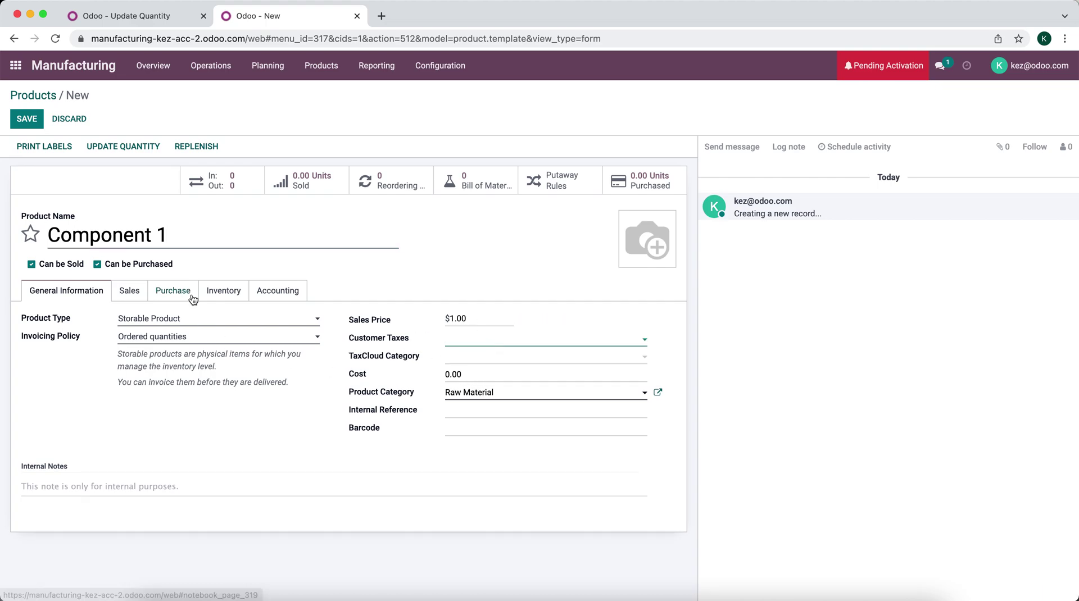
click(67, 265)
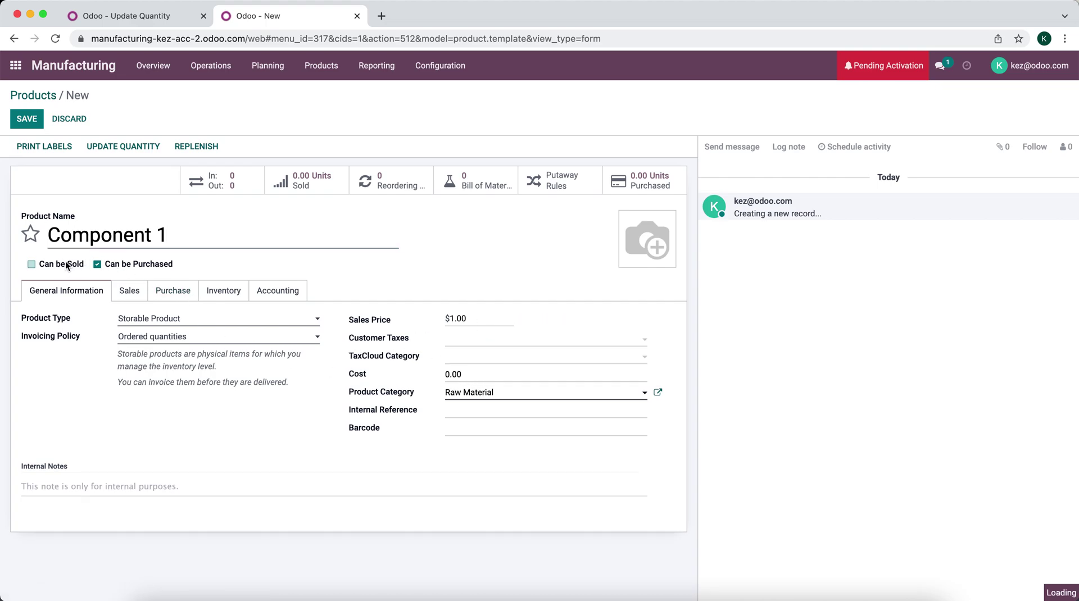
click(488, 380)
text(10)
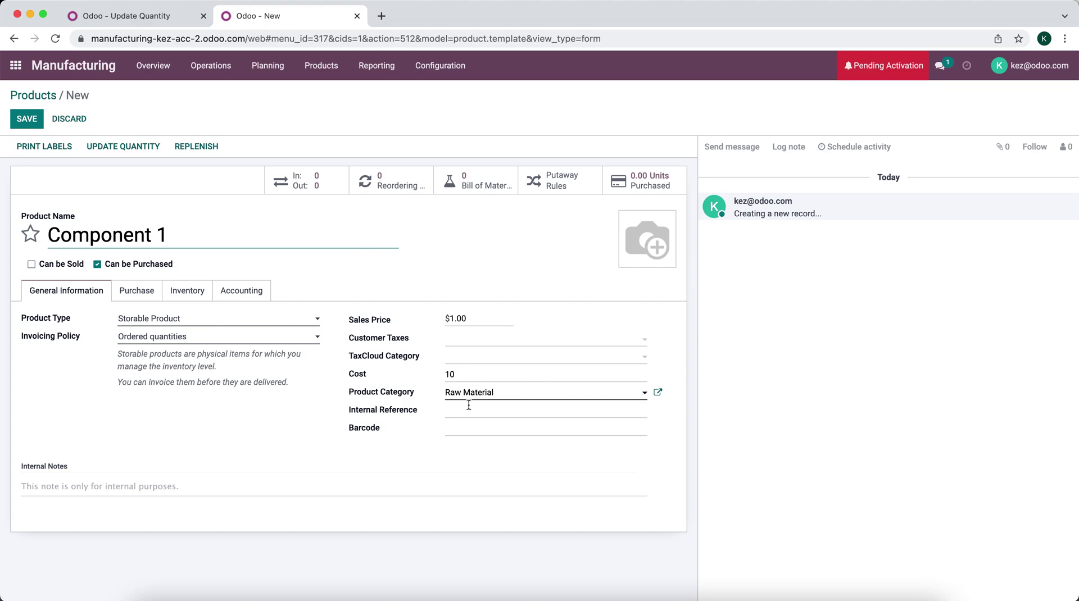
Add Vendor 1 to Component 1's vendor pricelist with a price of 10 and a delivery lead time of 0
click(138, 293)
click(44, 329)
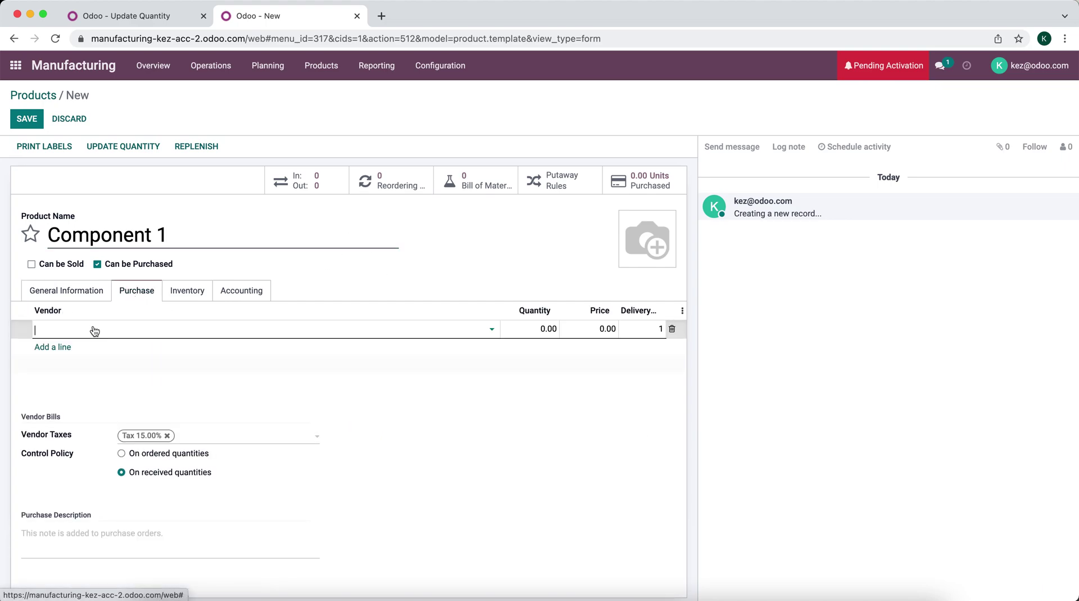
text(Vendor 1)
click(96, 350)
click(591, 336)
text(10)
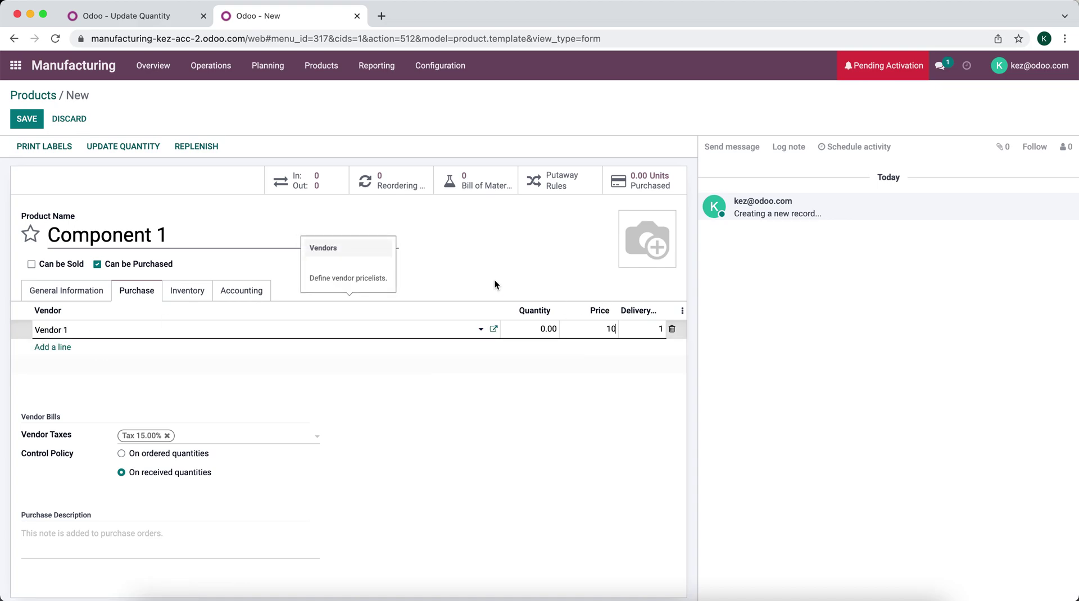
key(Tab)
text(0)
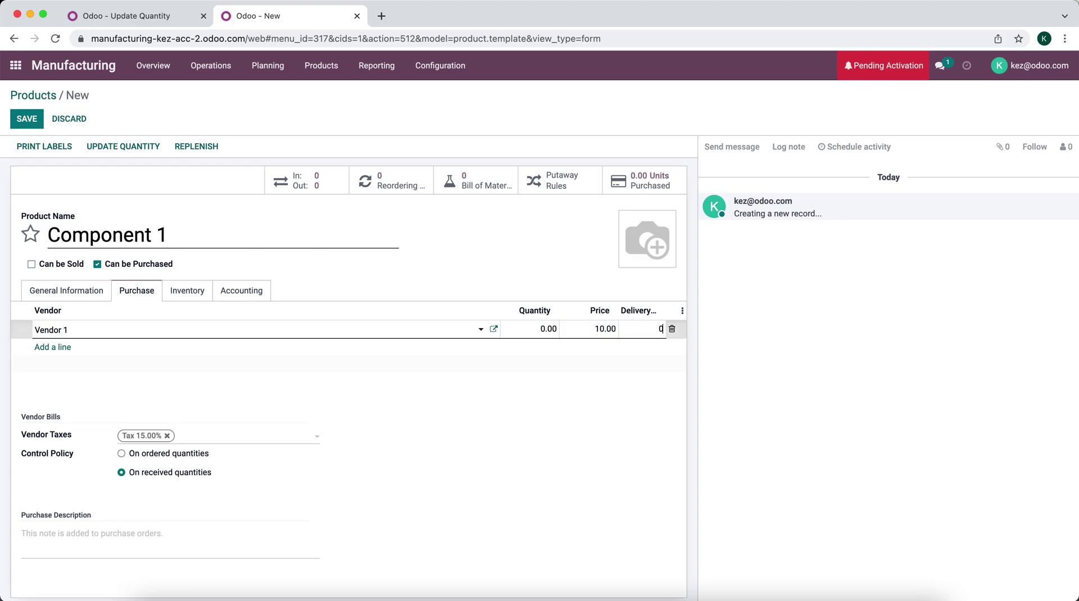
click(74, 297)
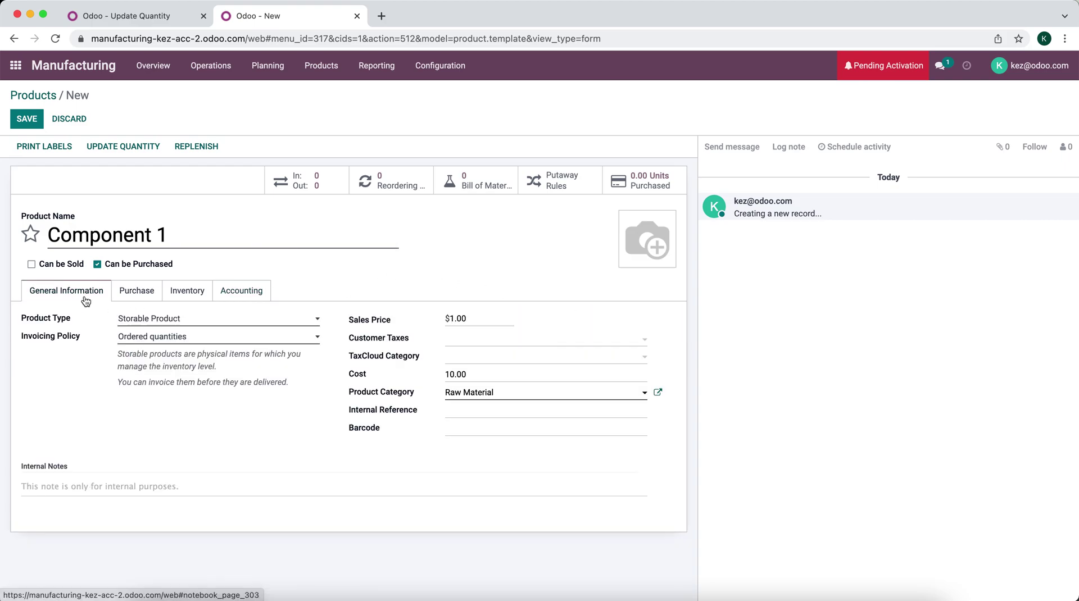
Save the Component 1 product and duplicate it
click(21, 121)
click(500, 119)
click(515, 155)
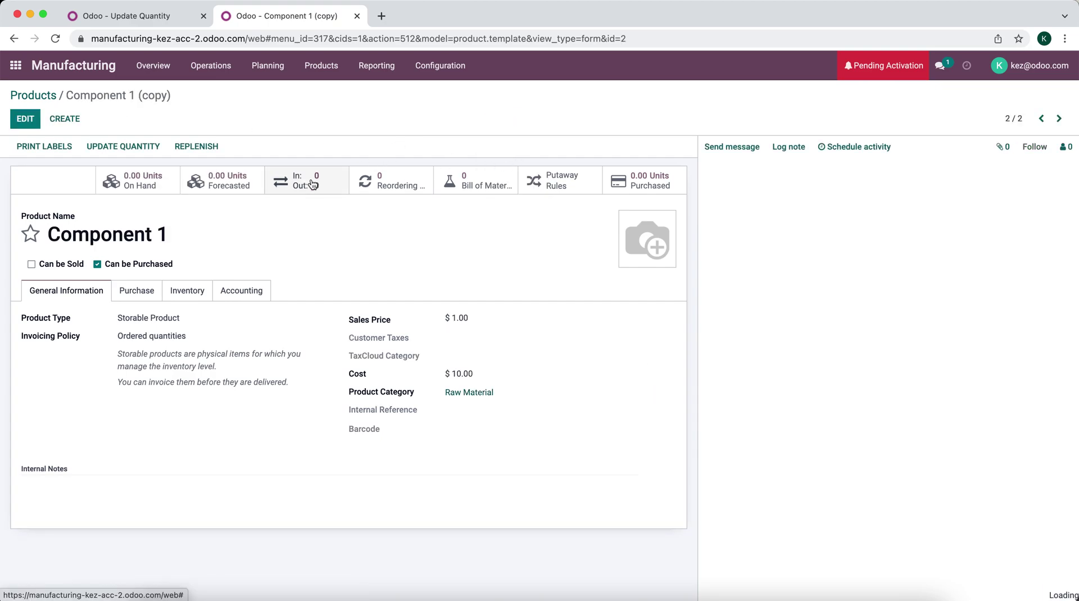
Rename the duplicated product as Component 2 and set its cost to 20
drag(159, 235, 293, 233)
text(2)
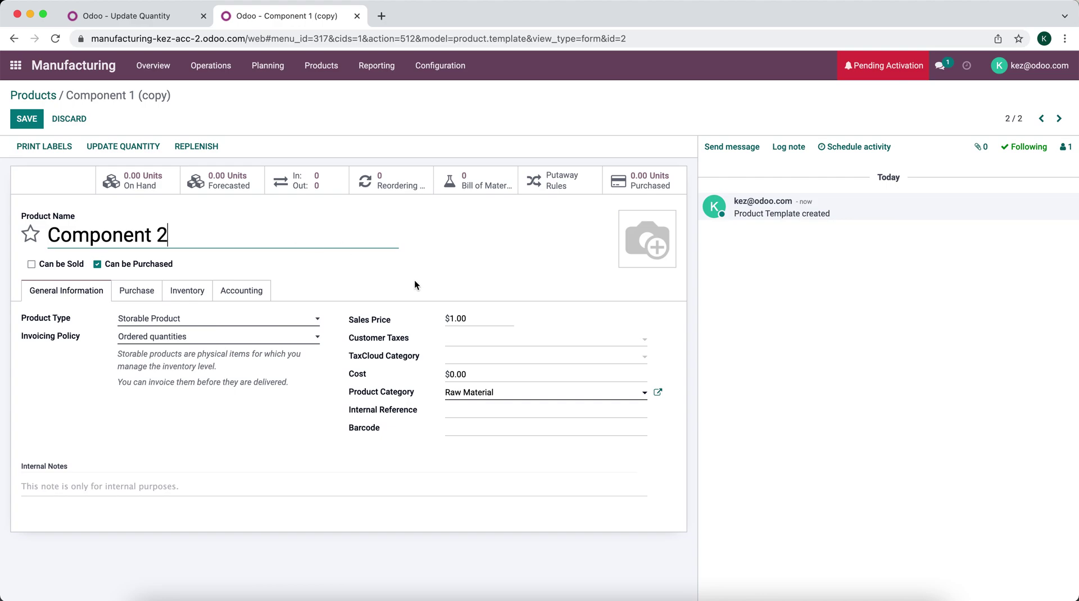
click(484, 371)
text(20)
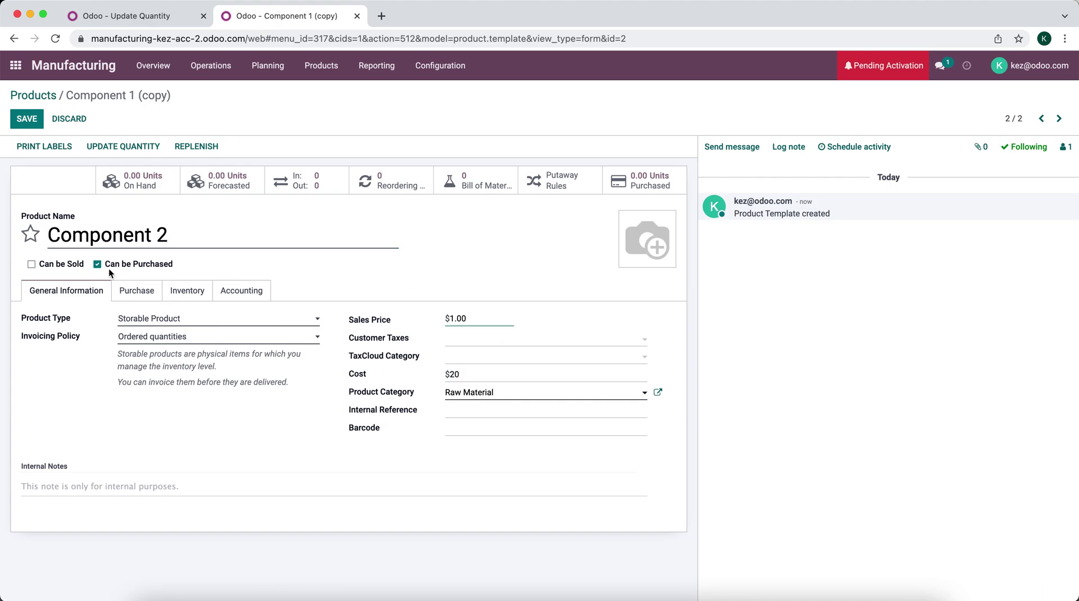
Add Vendor 1 to Component 2's vendor pricelist with a quantity of 20 and a delivery lead time of 0
click(143, 297)
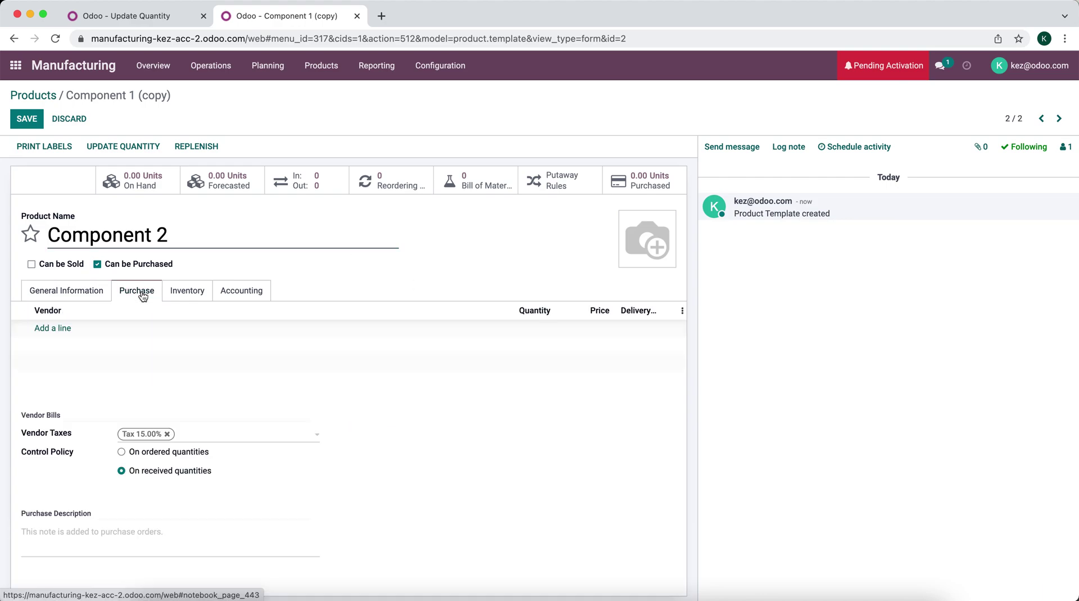
click(70, 329)
text(Ven)
click(104, 351)
click(545, 329)
text(10)
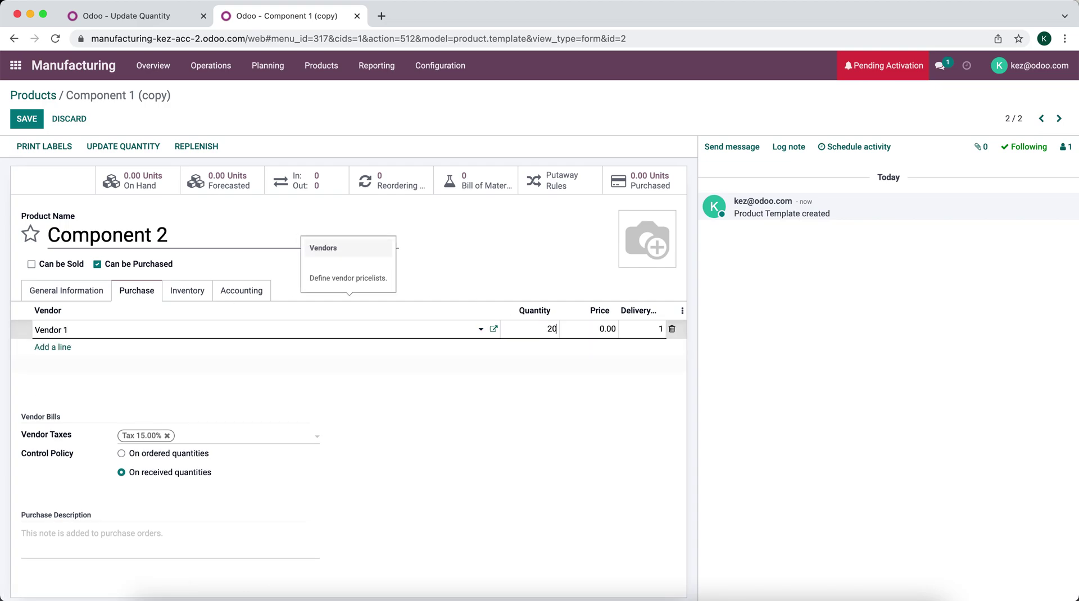
click(485, 282)
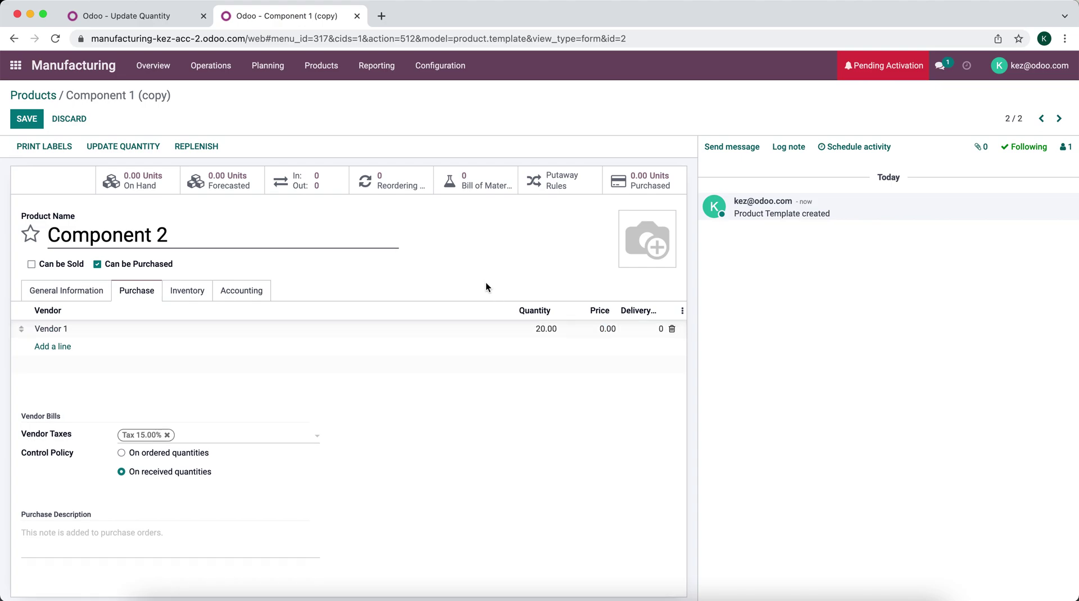
Save the Component 2 product and duplicate it
click(101, 295)
click(178, 294)
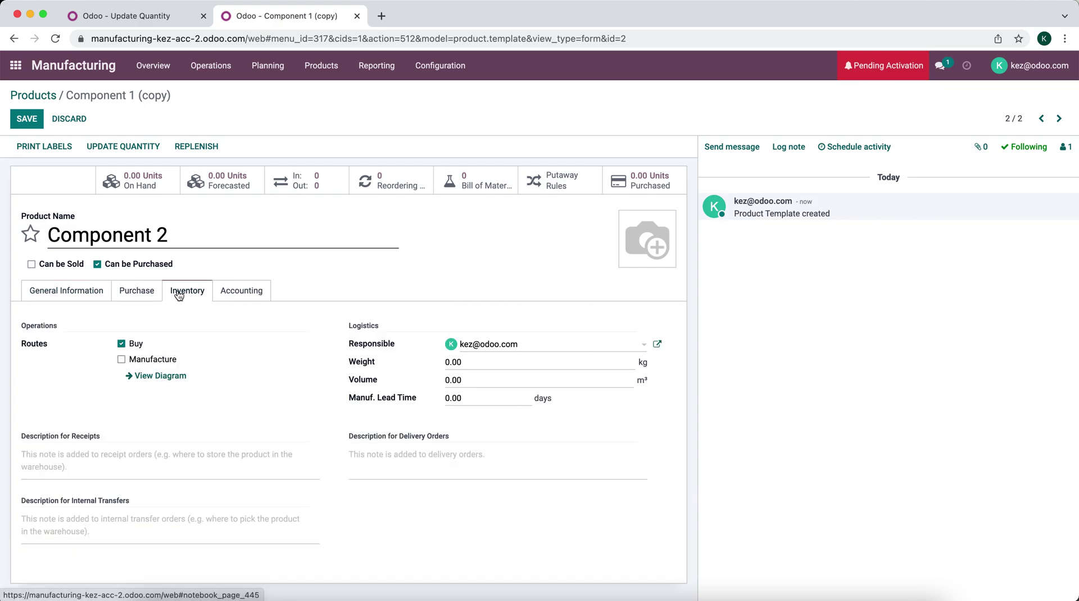
click(62, 291)
click(25, 118)
click(504, 119)
click(519, 160)
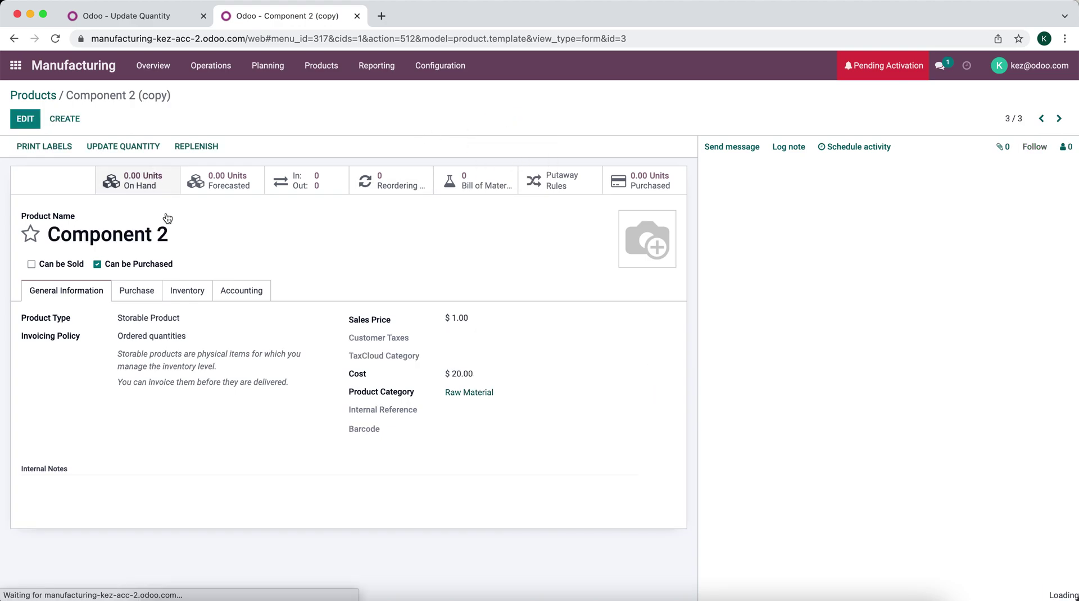
Rename the duplicated product as Finished Good and assign it to the Finished Goods category
key(cmd+a)
text(Finished Good)
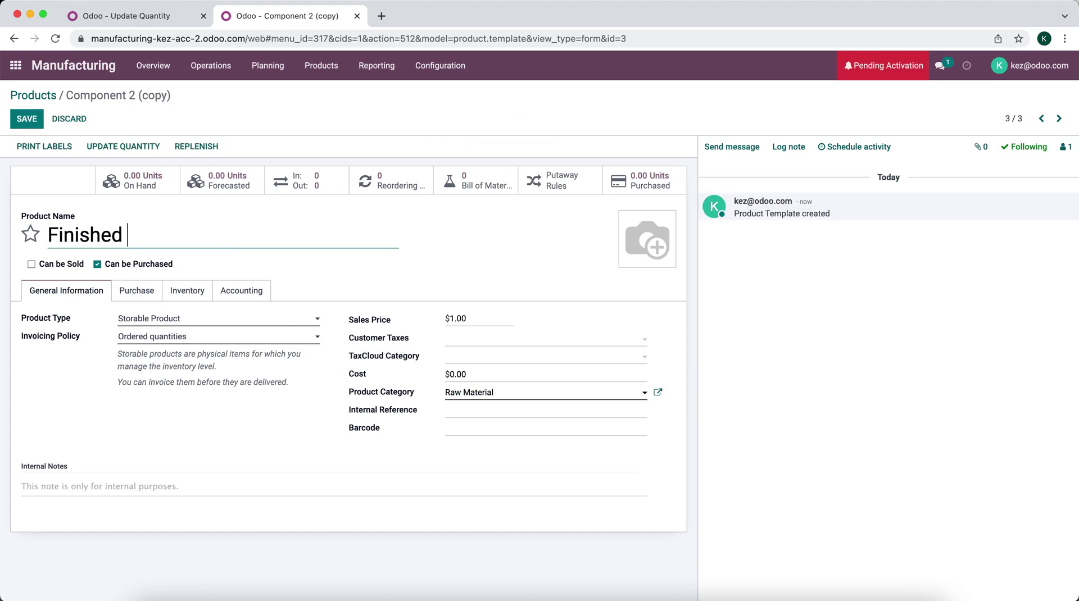
click(511, 396)
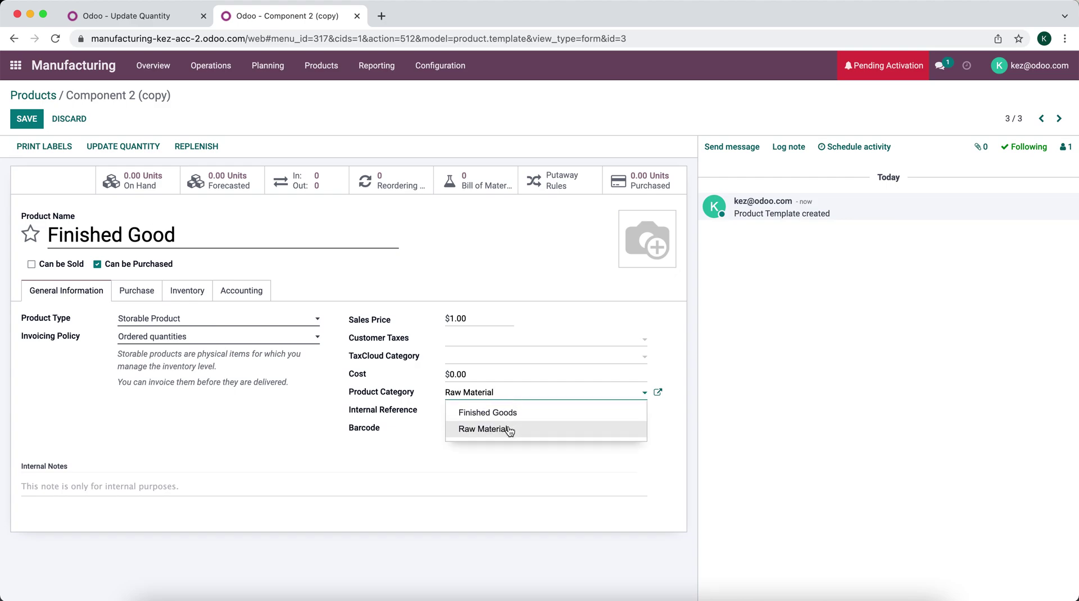
click(508, 412)
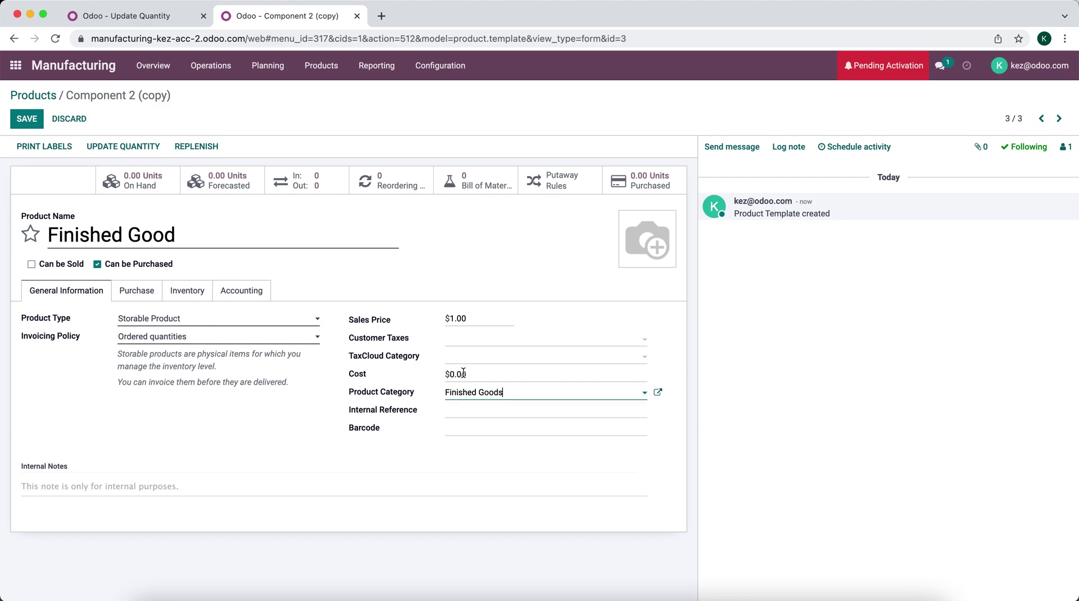
Set Finished Good's sales price to 200 and make it sellable but not purchasable
click(474, 316)
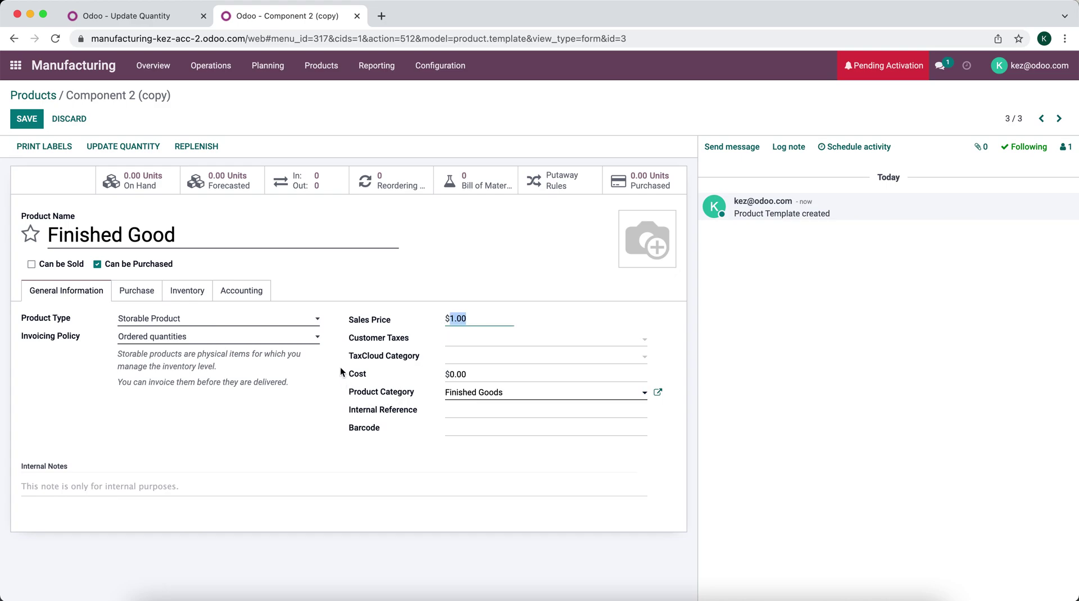
key(BackSpace)
click(78, 266)
click(128, 264)
Check the sales and inventory settings of Finished Good and save the product
click(133, 291)
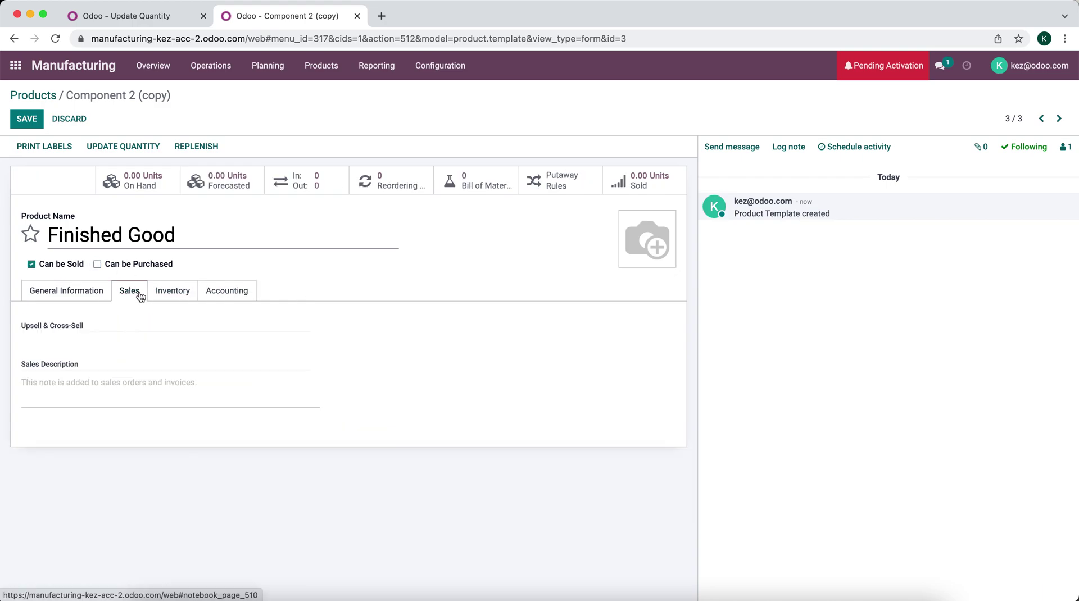
click(171, 293)
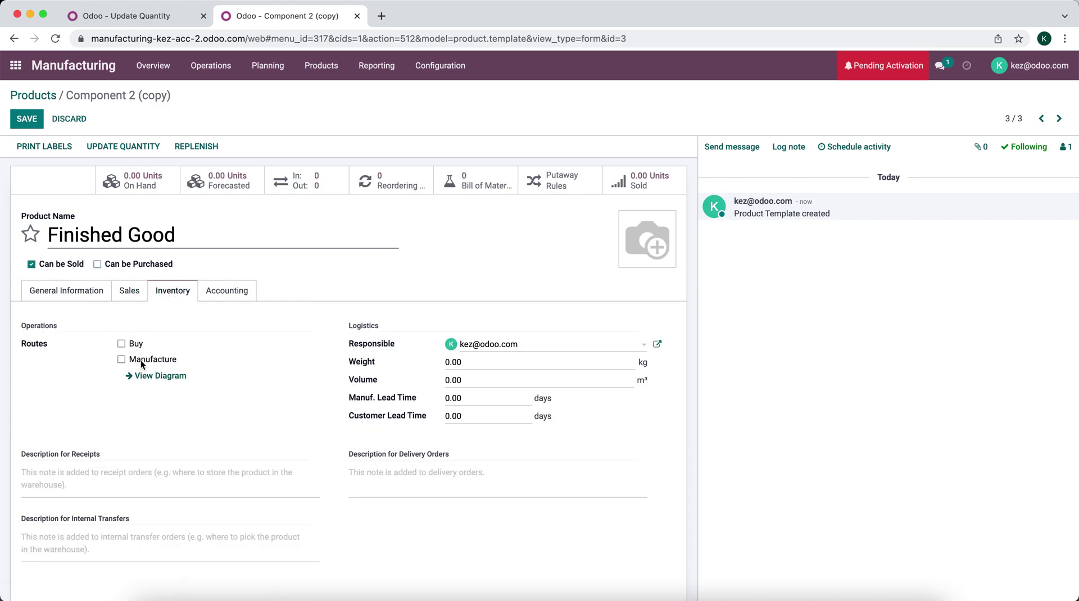
click(84, 291)
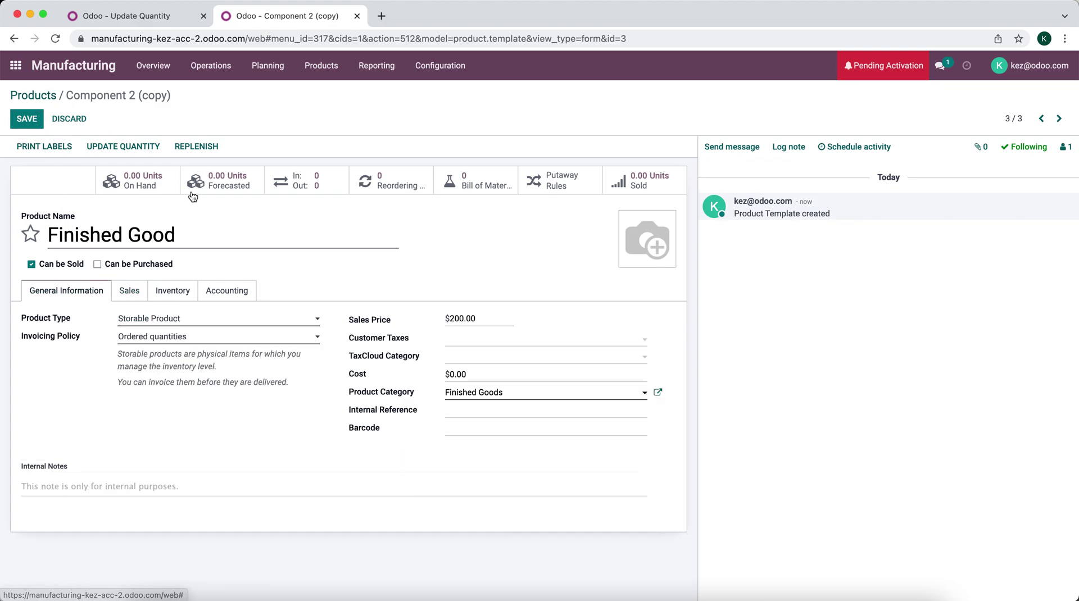
click(31, 118)
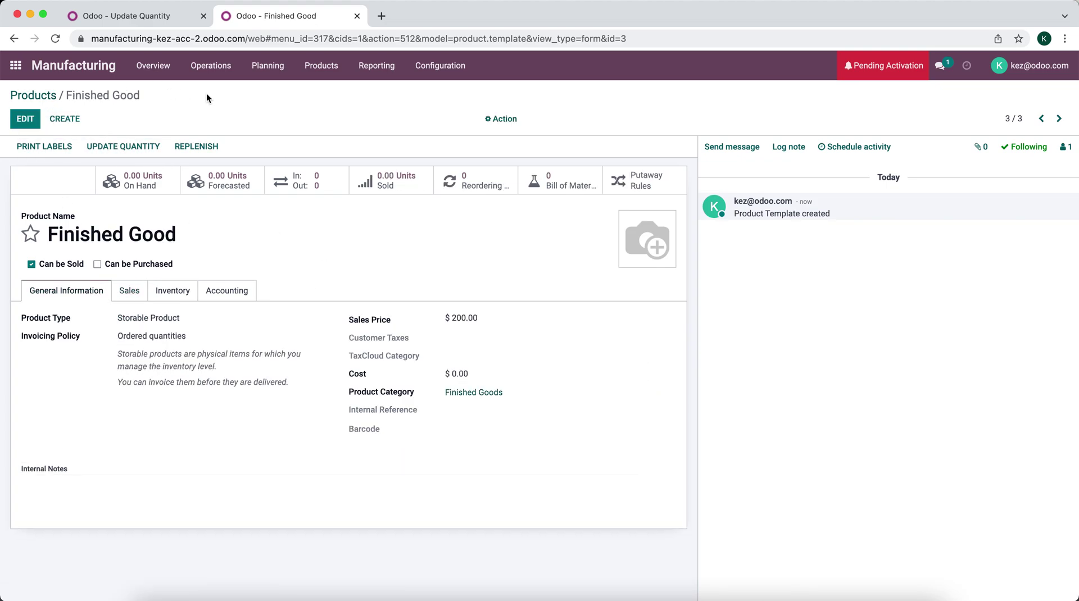
Create a bill of materials for Finished Good containing one Component 1 and one Component 2
click(33, 118)
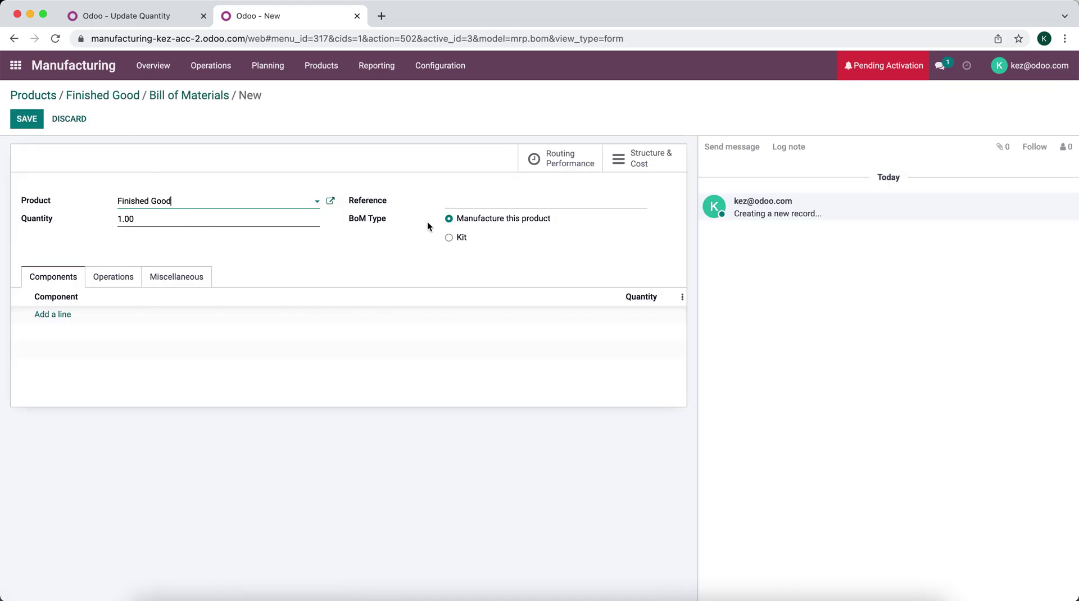
click(61, 315)
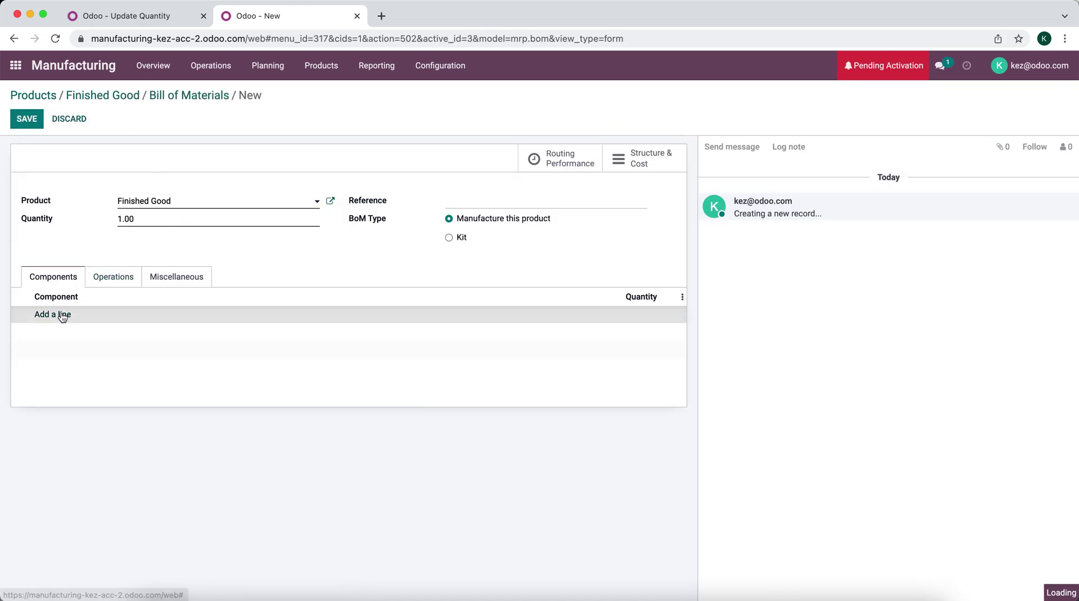
click(81, 317)
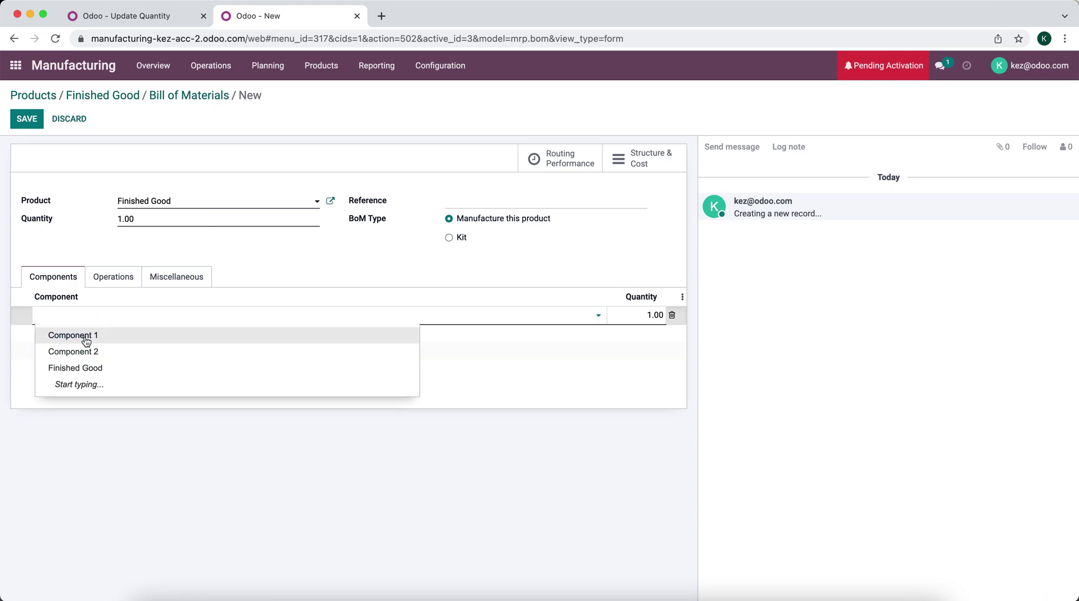
click(84, 338)
click(60, 339)
click(79, 339)
click(92, 368)
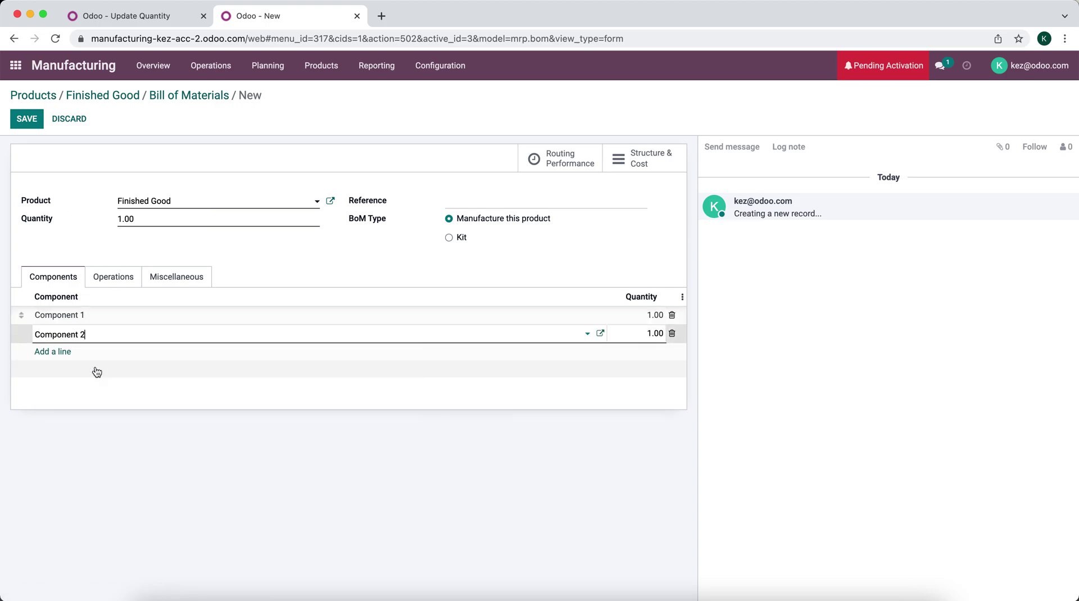
Add an operation named Test Operation at Test Work Center to the bill of materials and save it
click(113, 276)
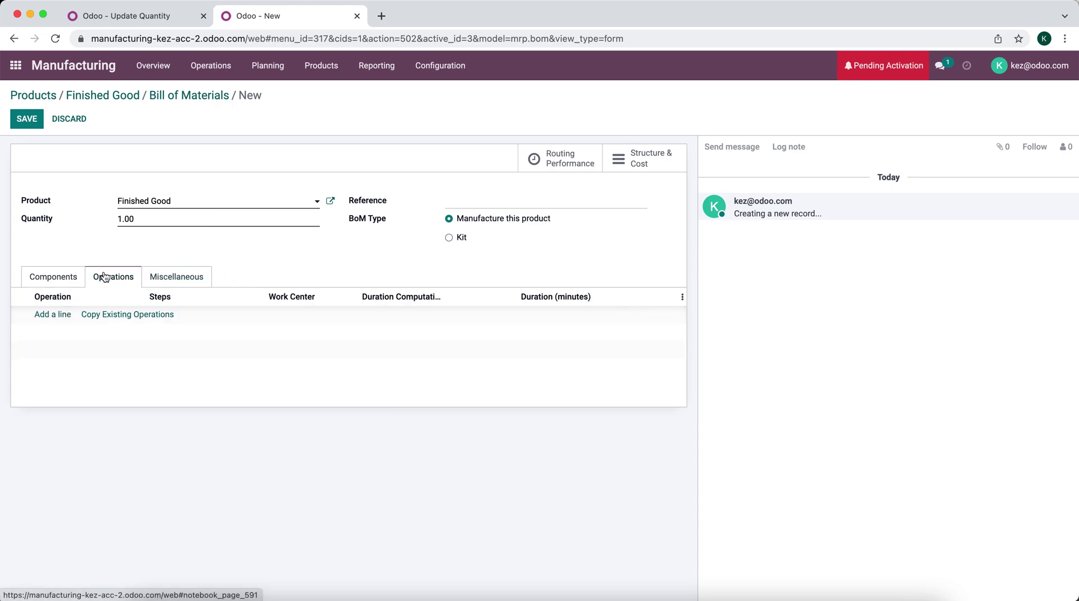
click(79, 316)
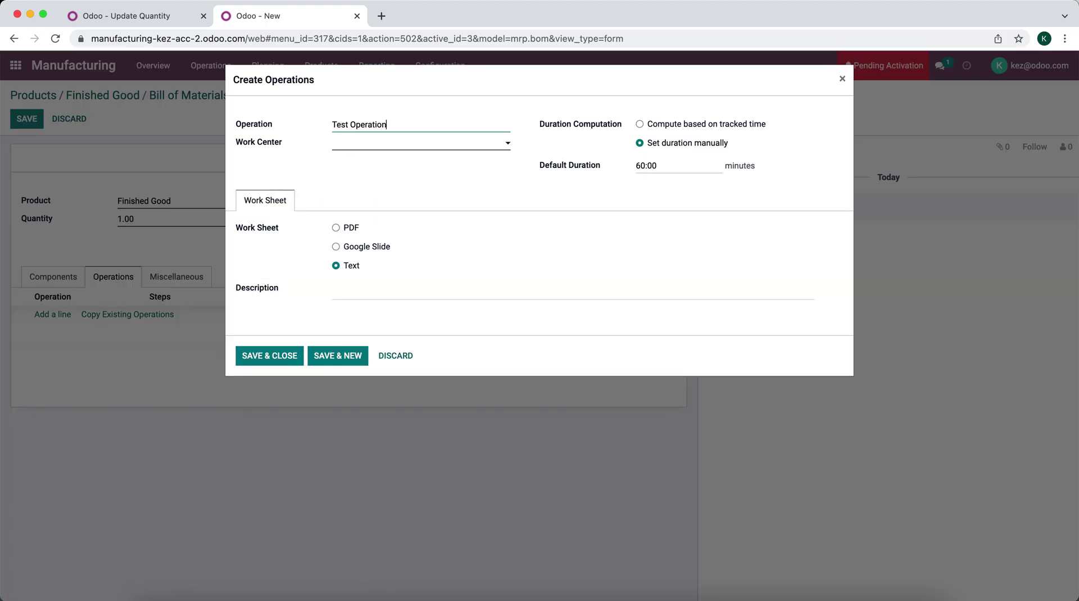
click(393, 145)
click(392, 166)
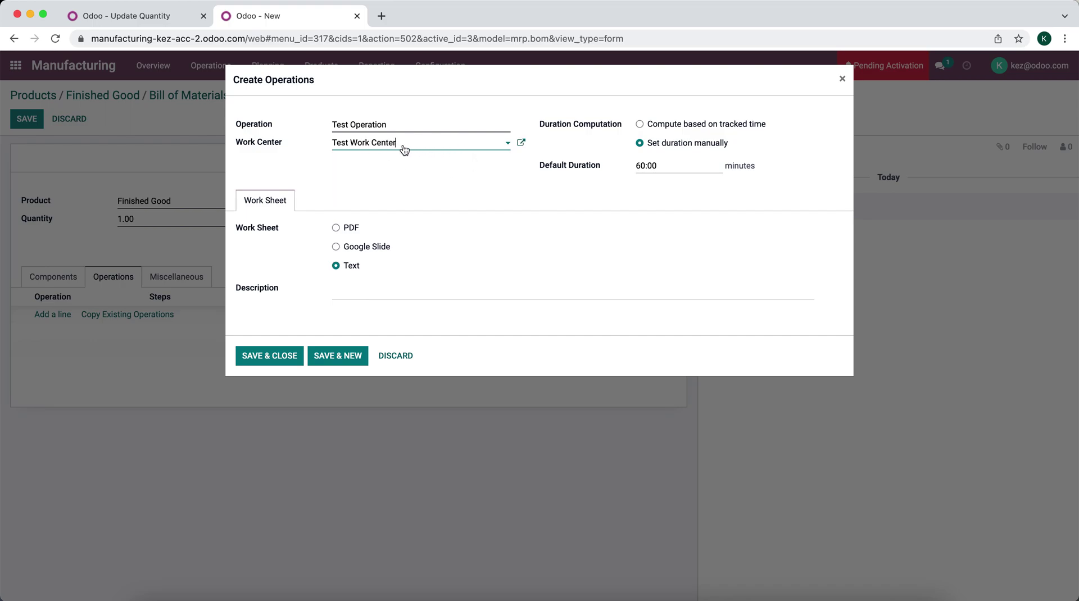
click(280, 364)
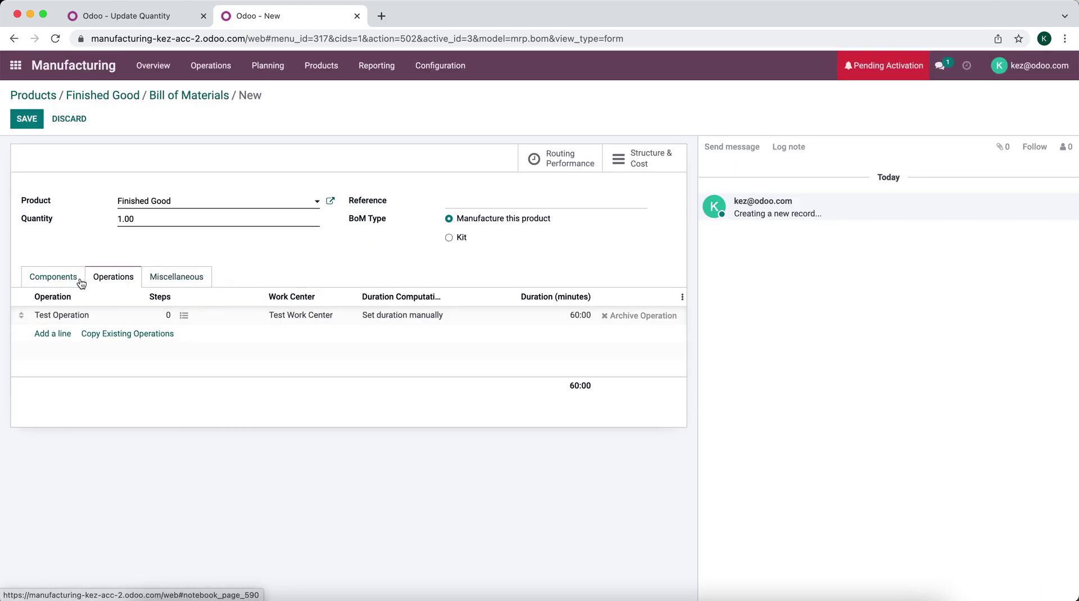
click(81, 281)
click(27, 119)
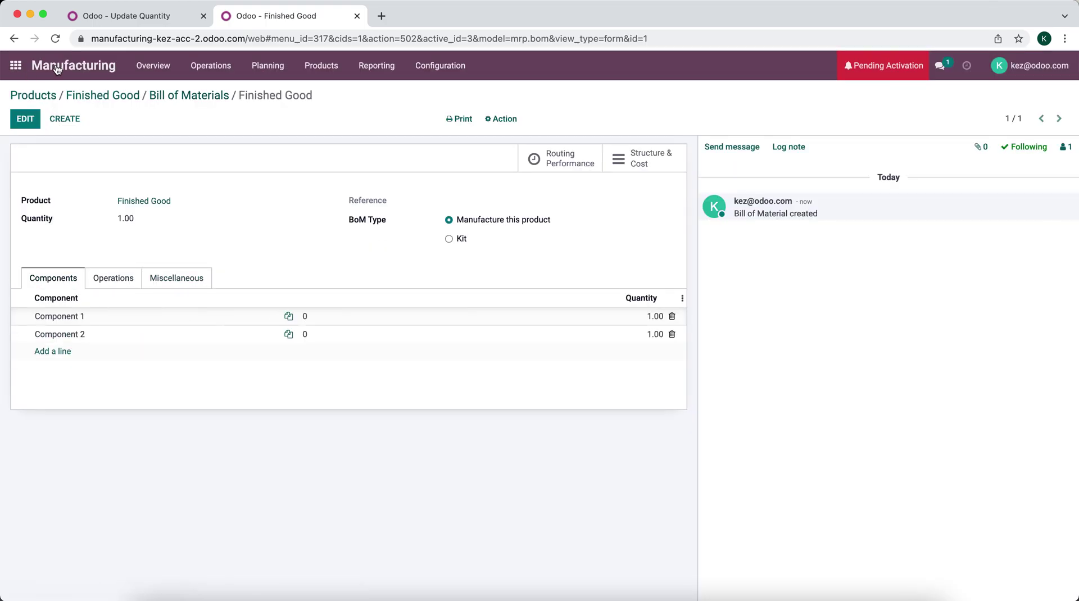
Switch to the Purchase app and start a new request for quotation for Vendor 1
click(212, 66)
click(222, 91)
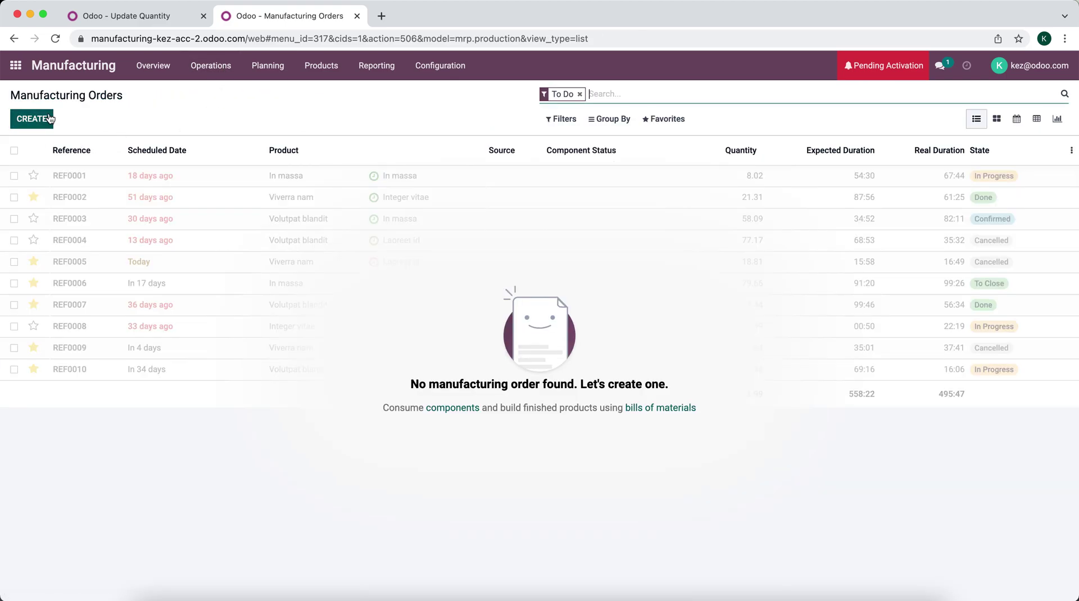
click(15, 66)
click(579, 208)
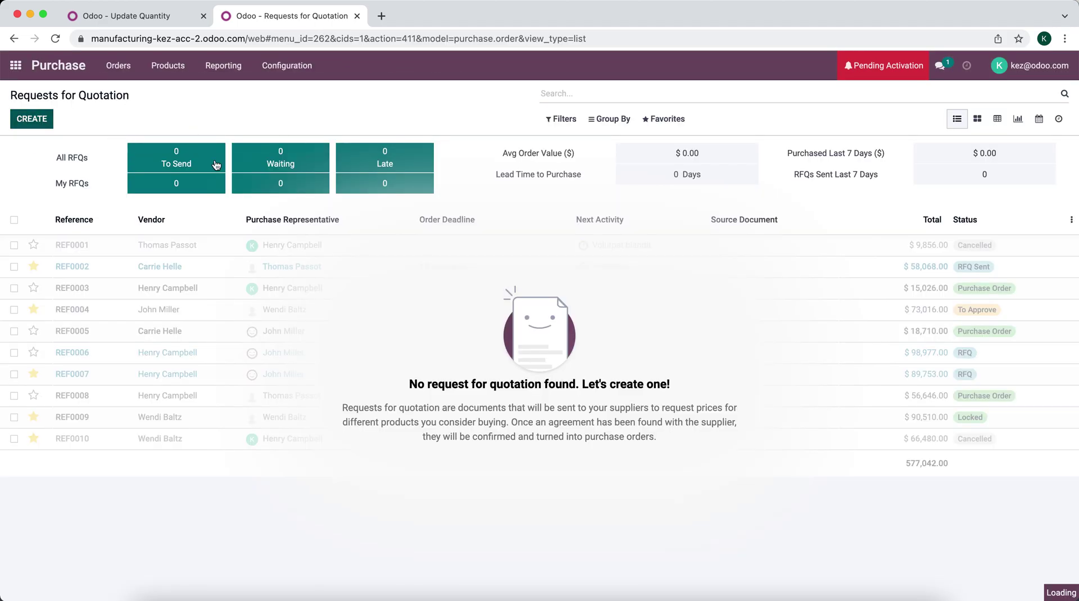
click(186, 243)
click(145, 260)
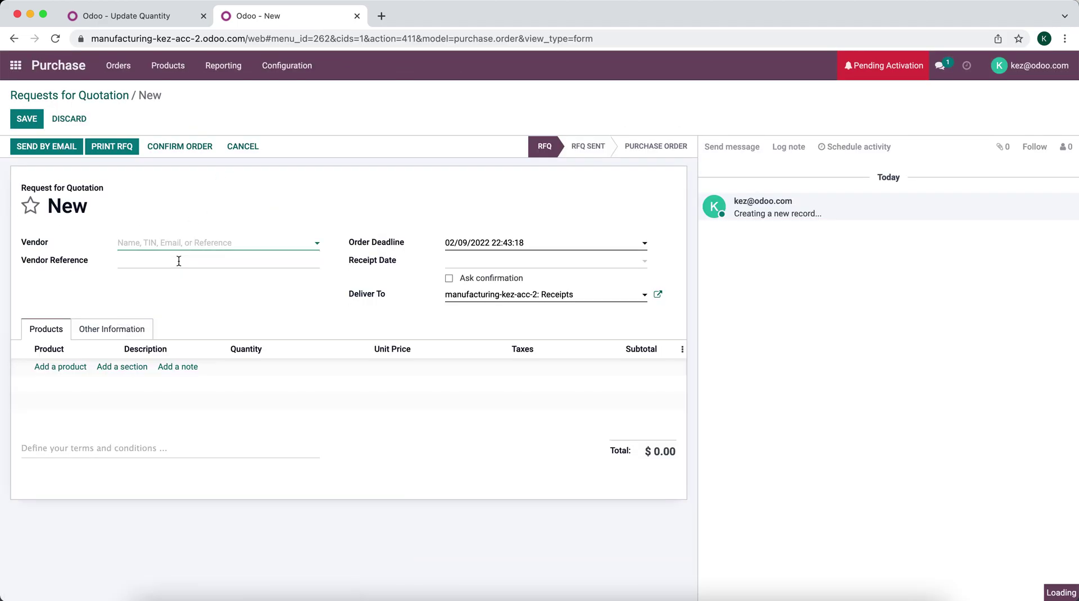
Add Component 1 and Component 2 as product lines on the request for quotation
click(84, 363)
click(72, 387)
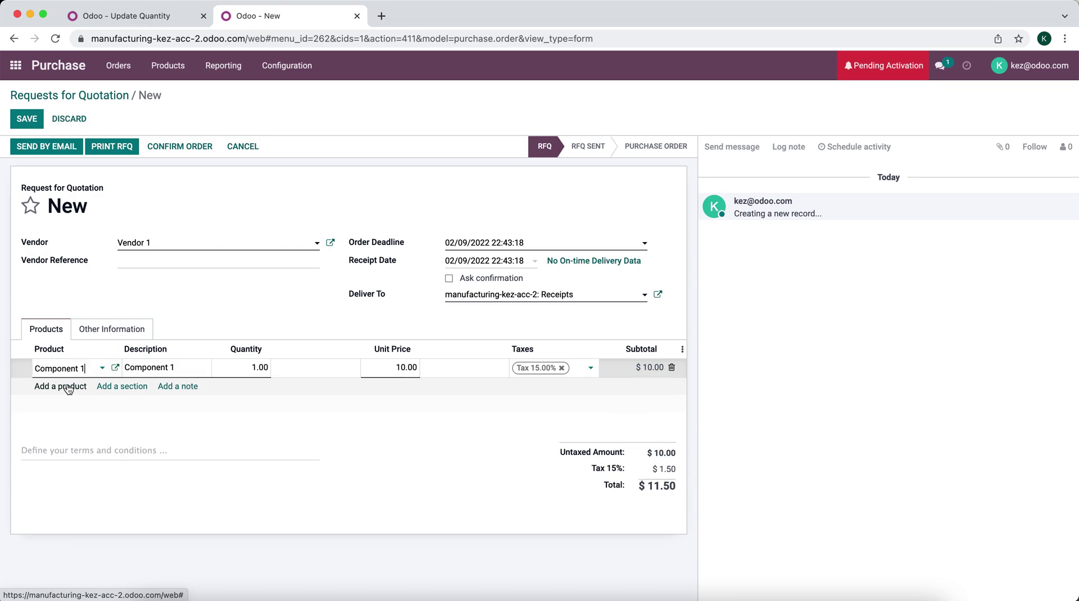
click(68, 388)
click(68, 424)
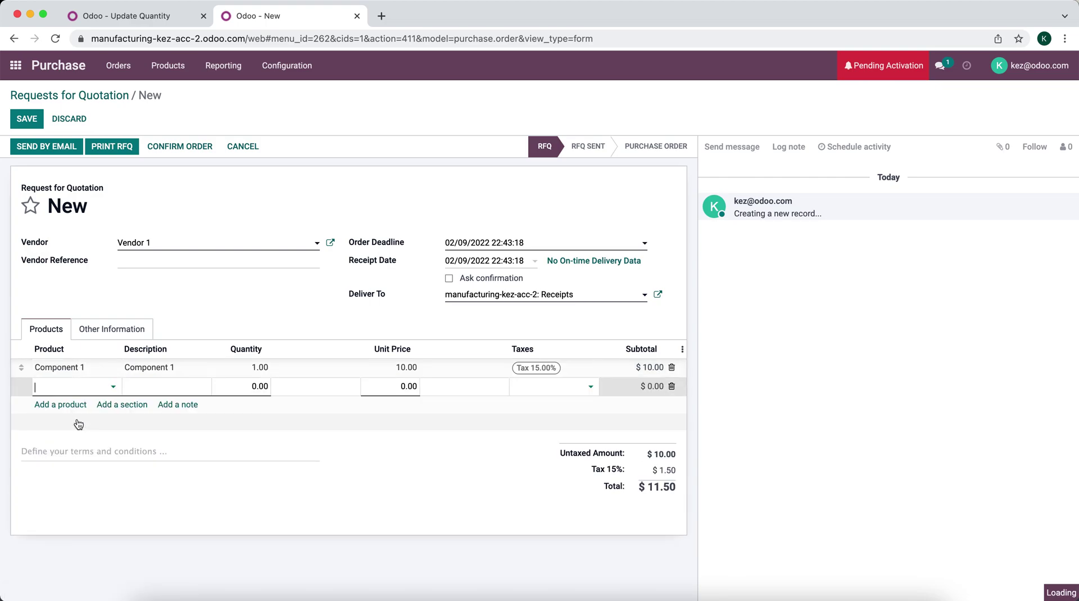
Try order quantities of 5 and 10 on the Component 1 line
click(272, 368)
text(5)
click(257, 386)
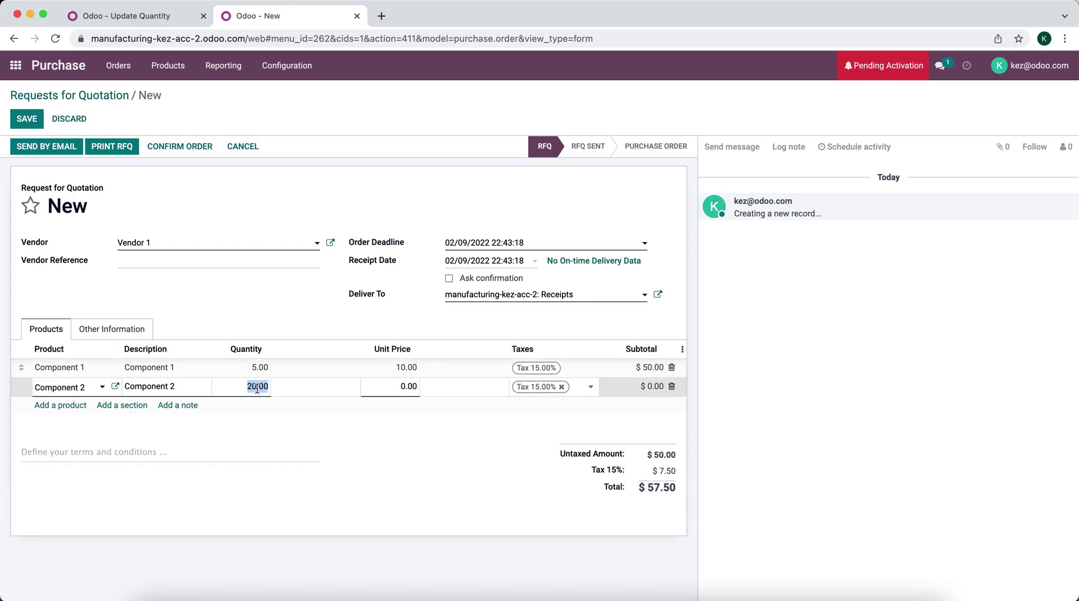
click(282, 294)
click(233, 367)
text(10)
click(302, 324)
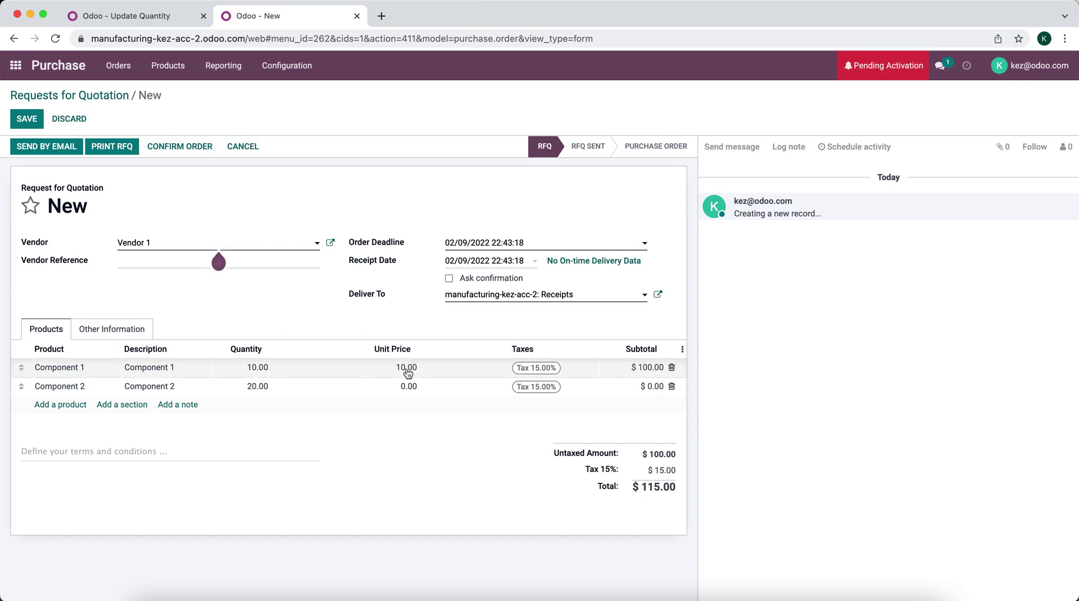
Set the order quantity to 5 for both Component 1 and Component 2
click(266, 368)
text(5)
click(259, 387)
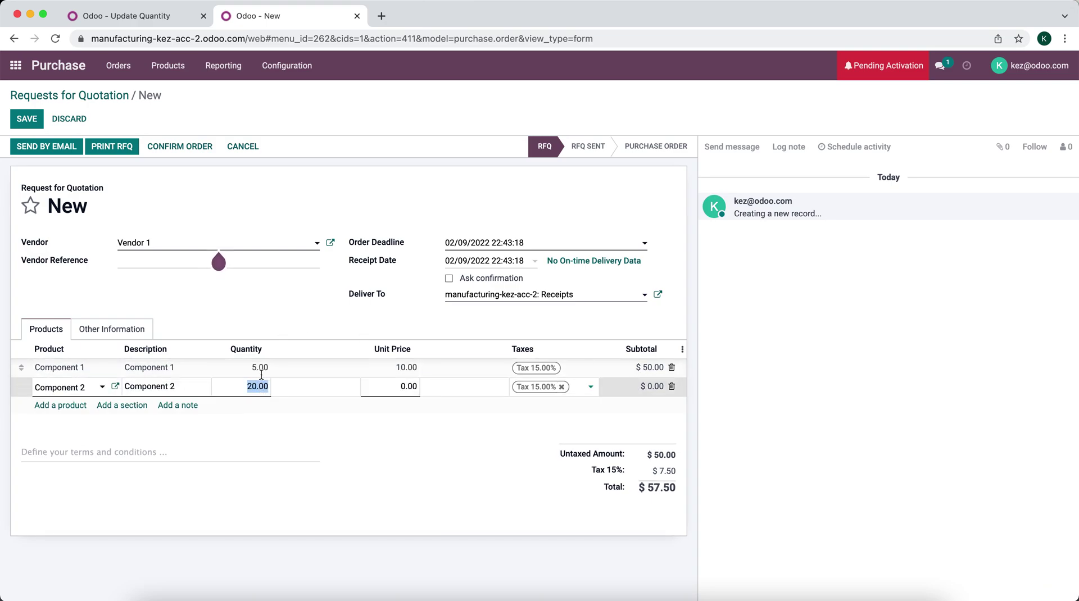
text(5)
click(290, 308)
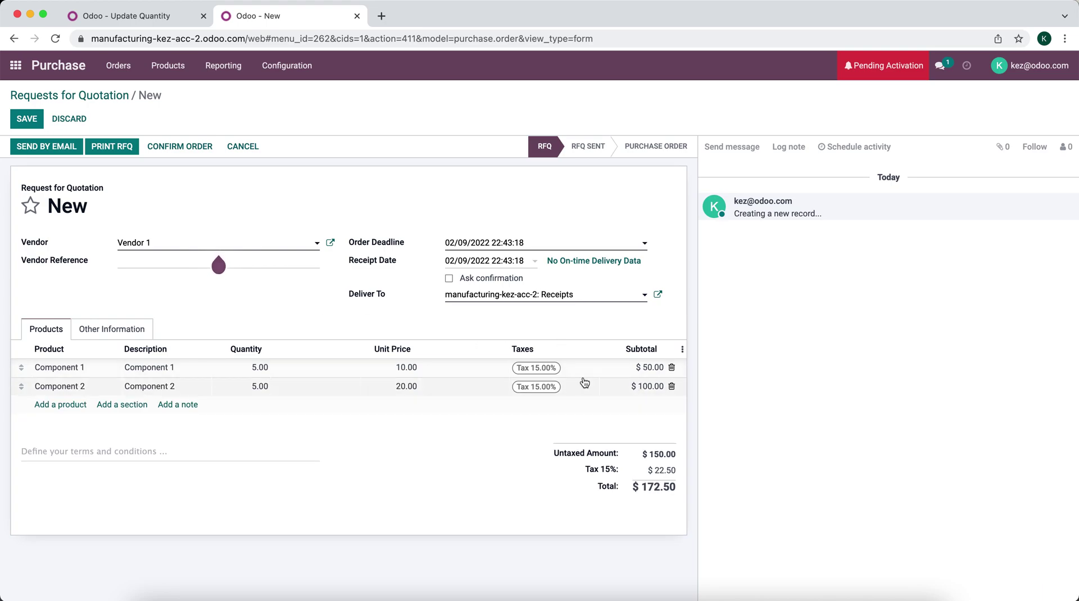
Remove the 15% tax from both the Component 1 and Component 2 lines of the request for quotation
click(561, 366)
key(BackSpace)
click(561, 385)
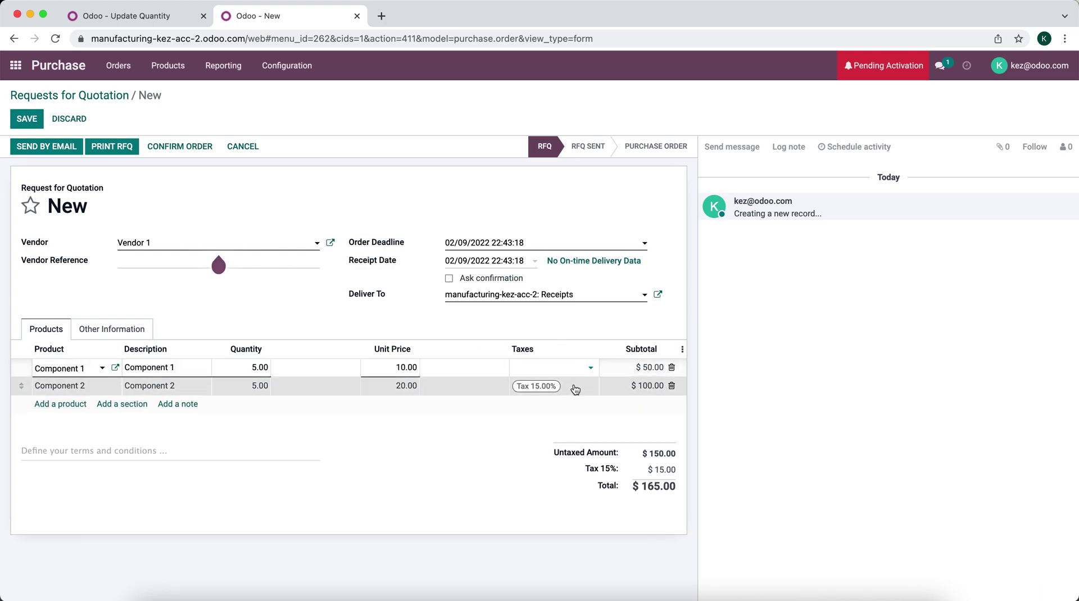
key(BackSpace)
click(325, 306)
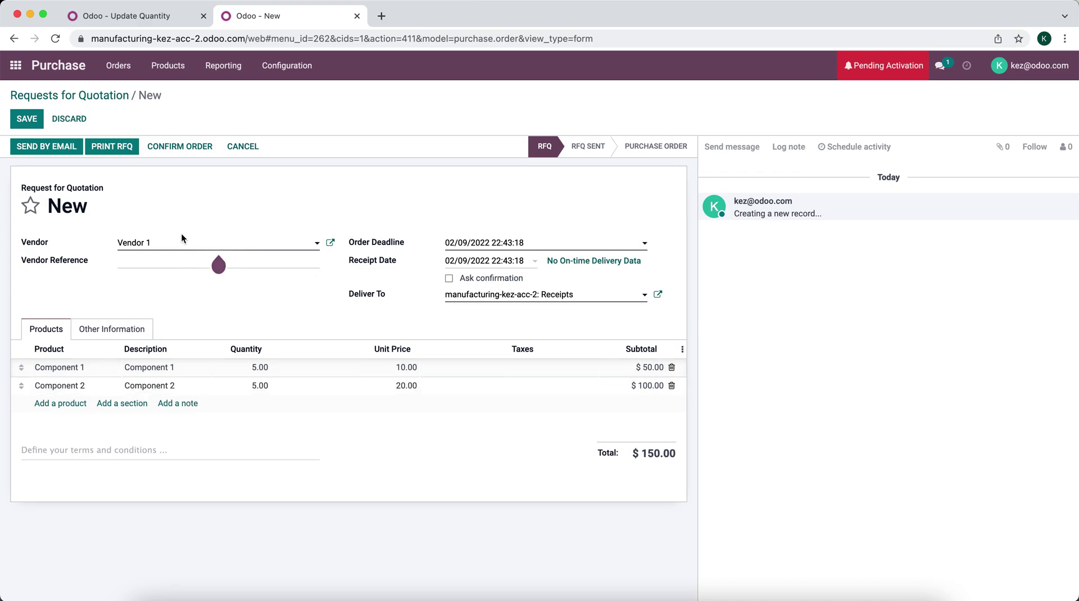
Save and confirm the request for quotation as a purchase order, and validate the receipt of its products
click(26, 118)
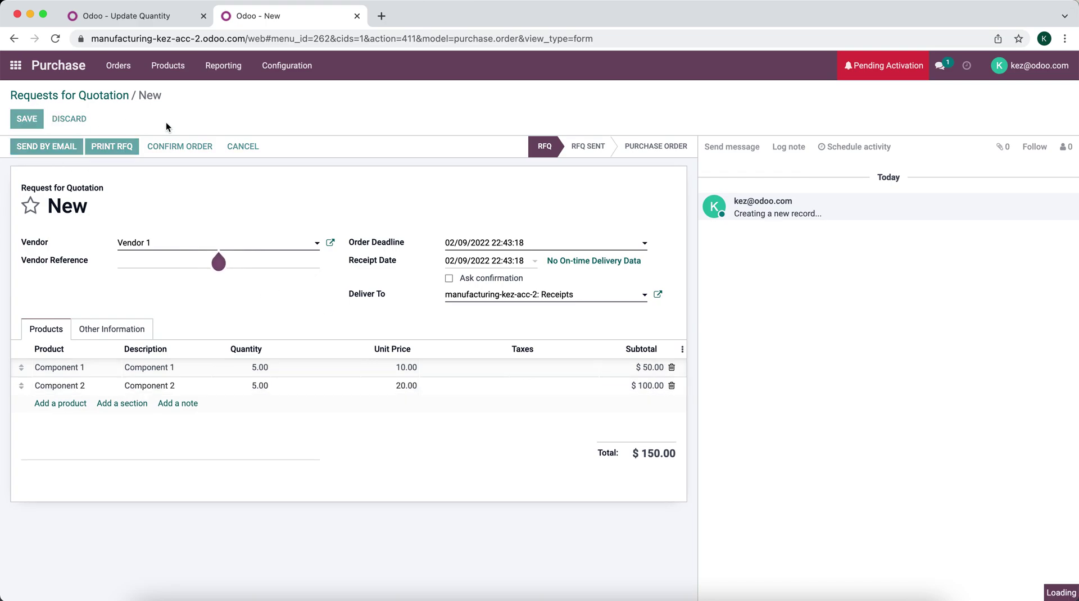
click(187, 145)
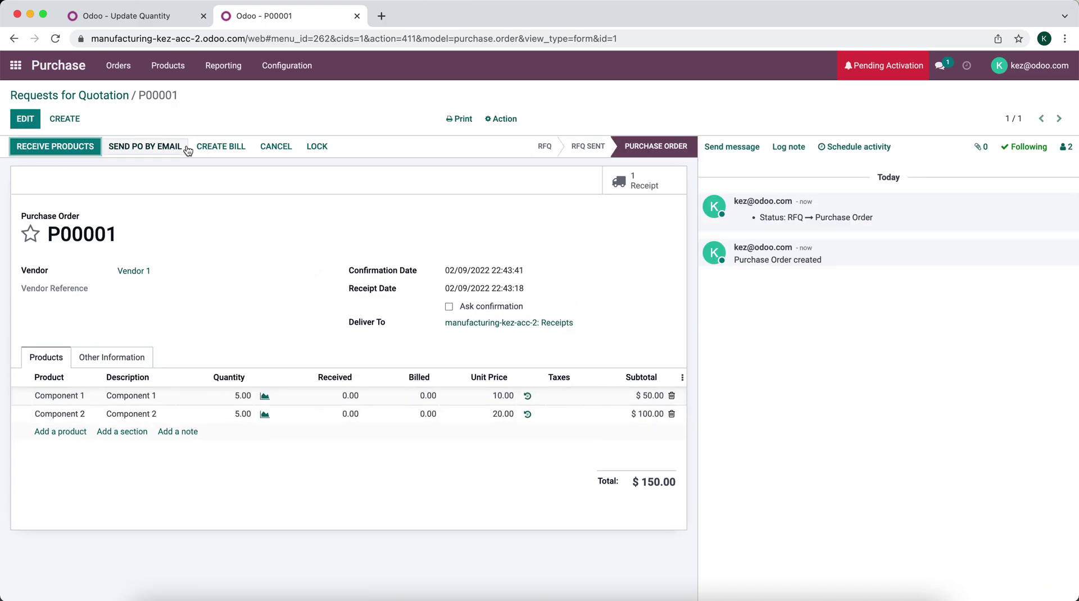
click(71, 150)
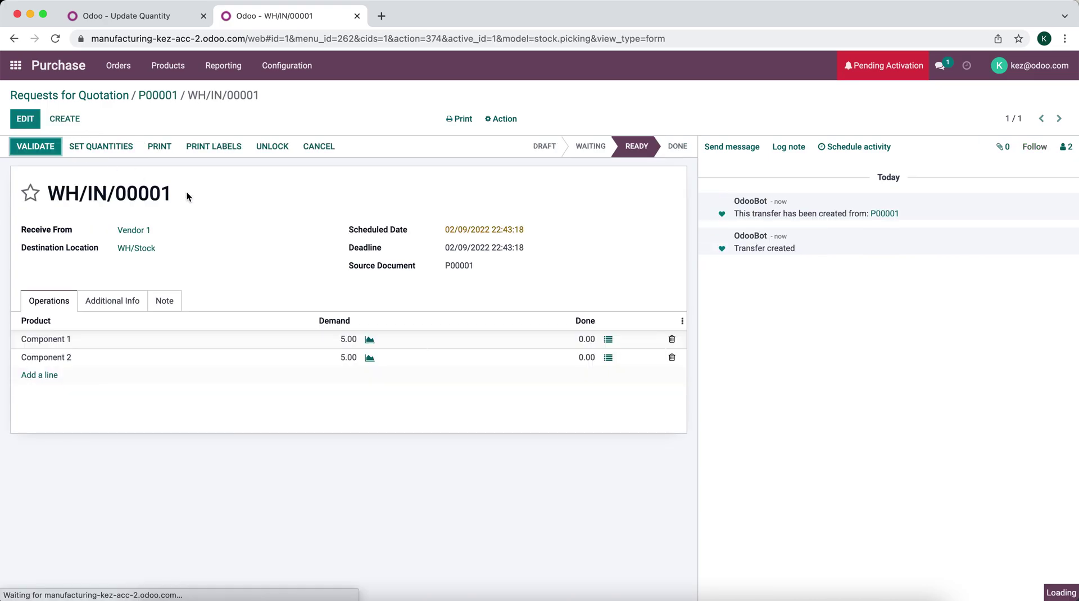
click(43, 146)
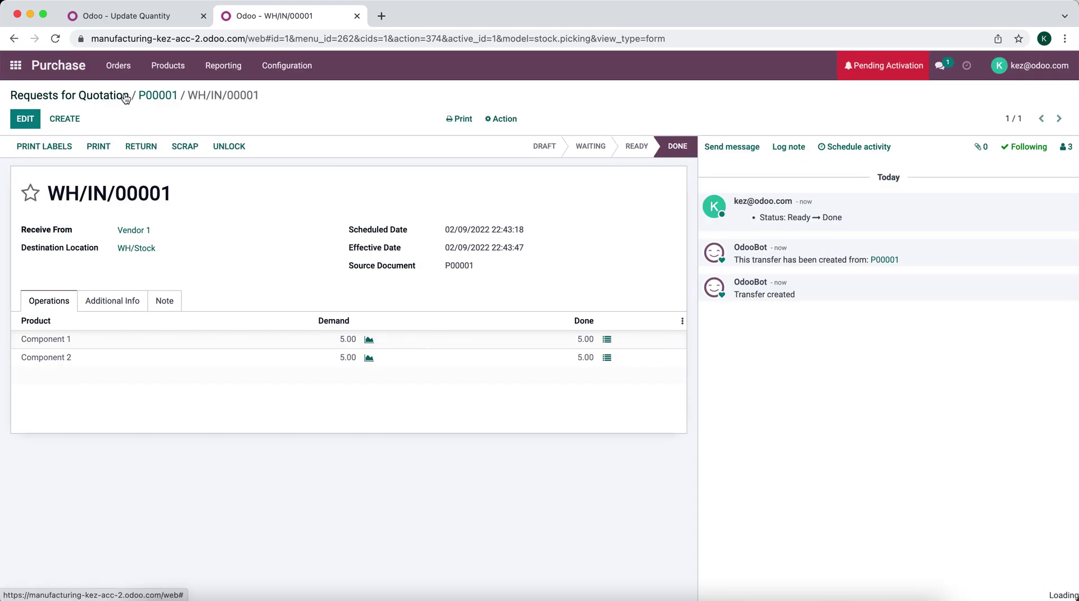
Create a vendor bill from purchase order P00001 and set its bill date to 02/09/2022
click(125, 96)
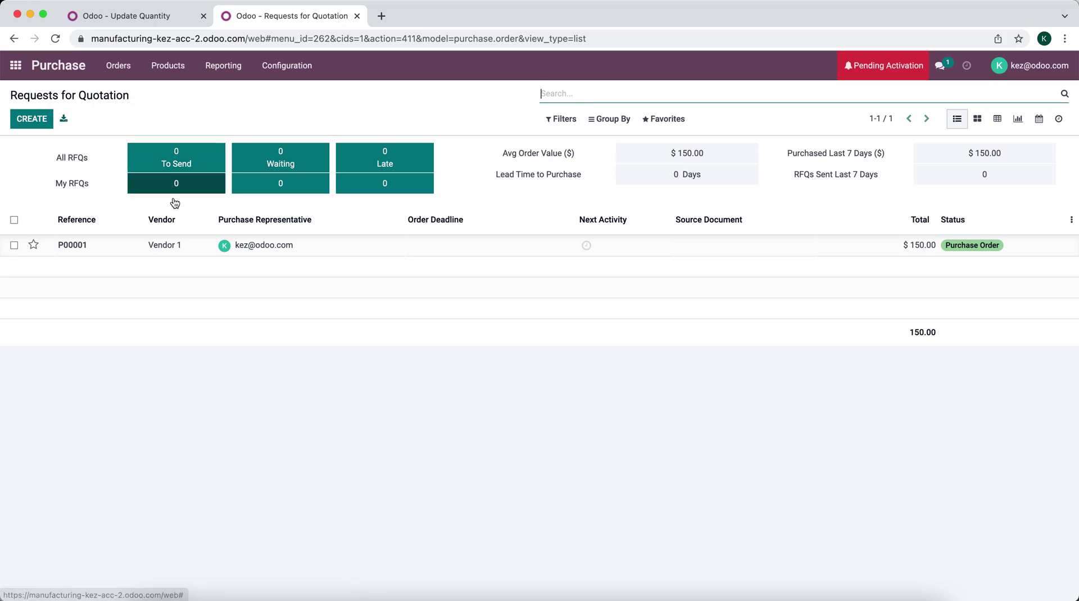
click(136, 248)
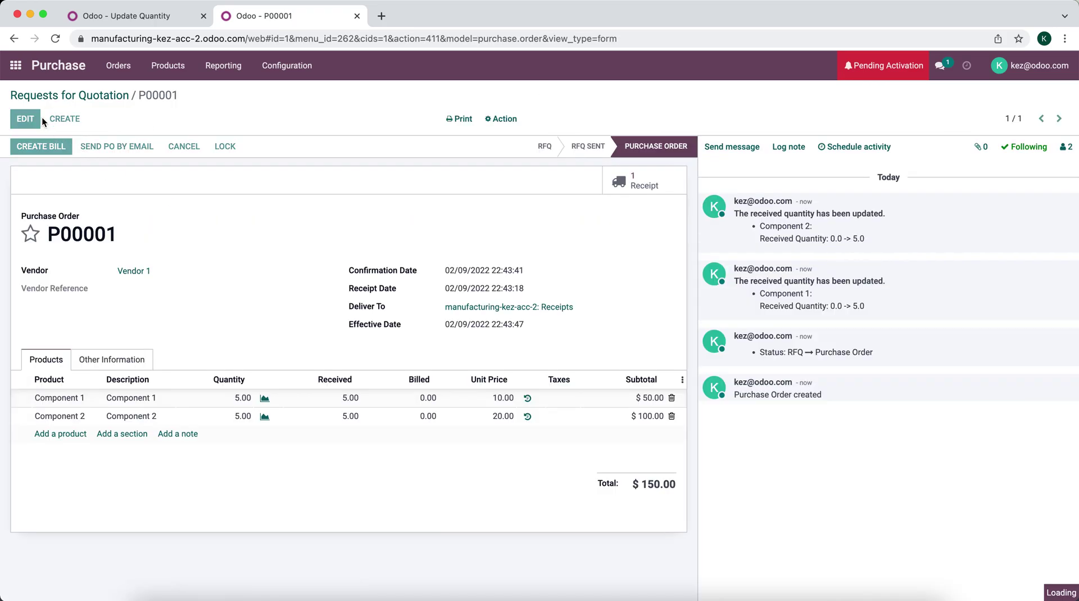
click(28, 117)
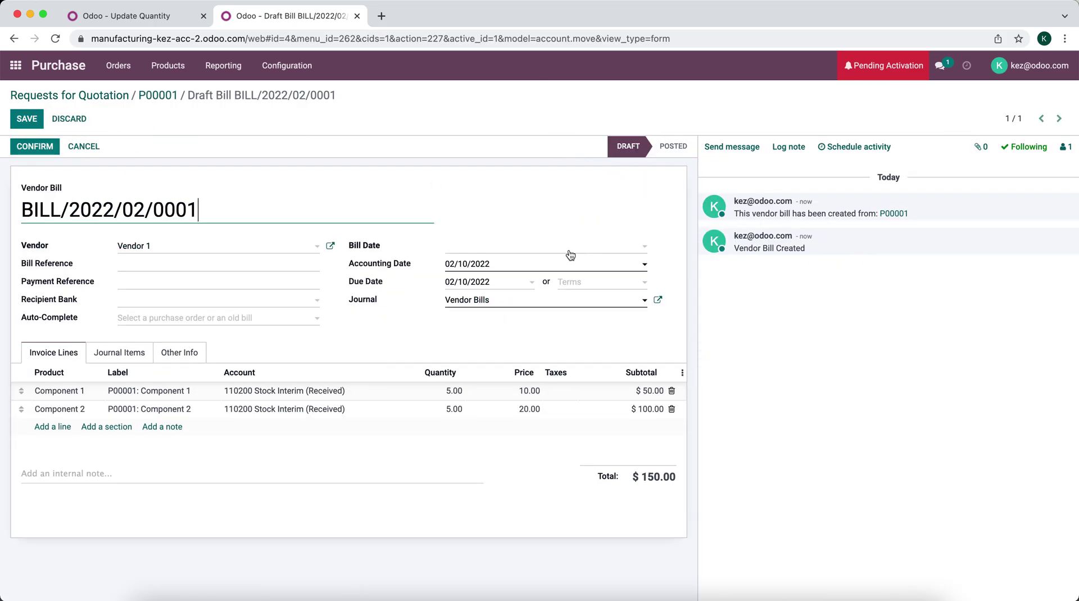
click(513, 245)
click(540, 335)
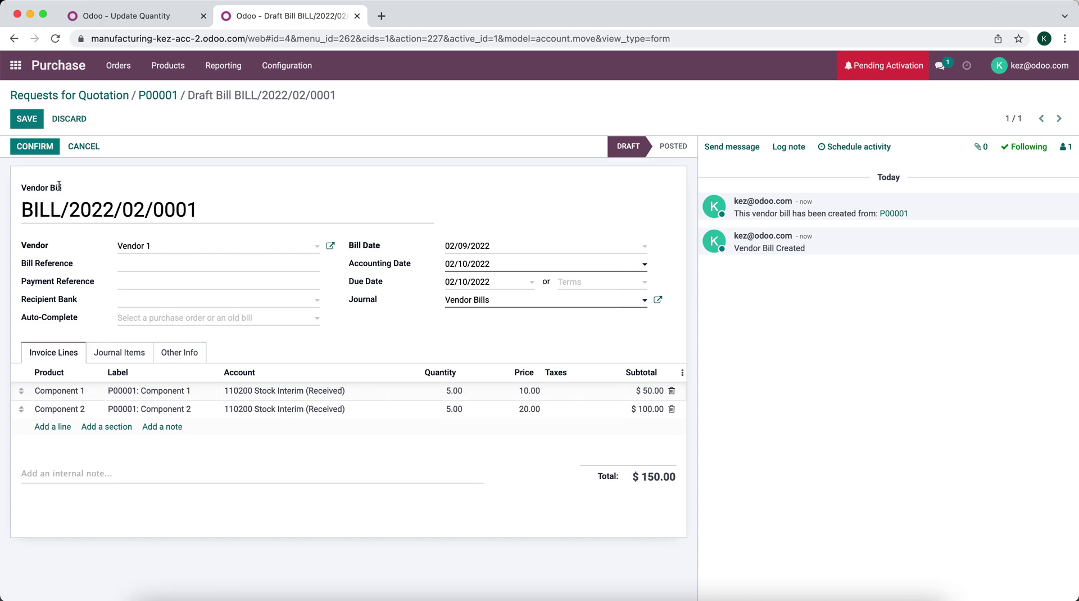
Confirm the vendor bill and register its payment through the Bank journal with the Manual payment method
click(31, 148)
click(56, 149)
click(254, 222)
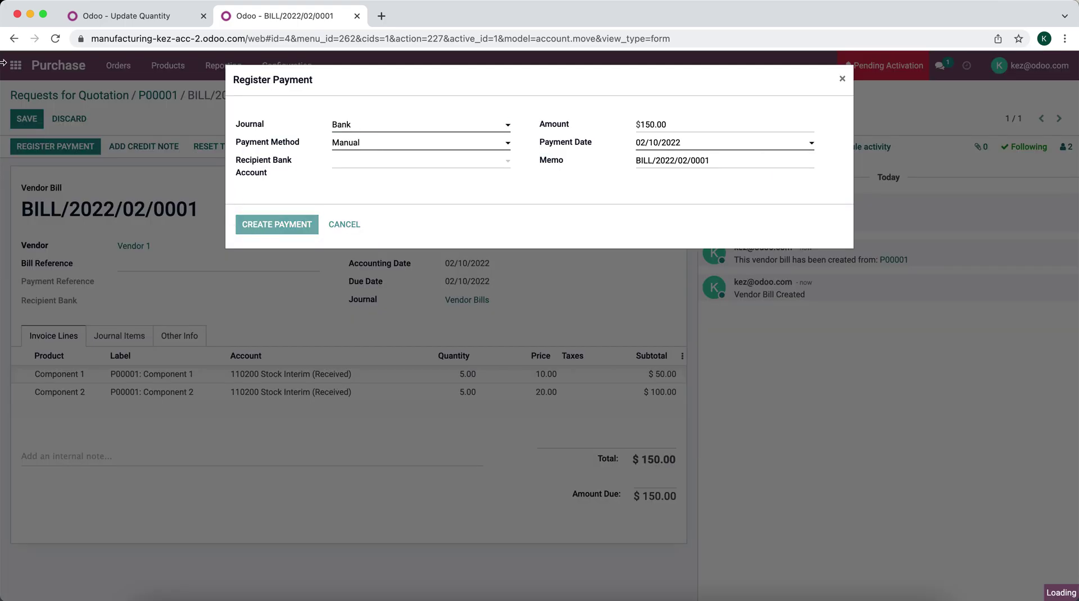
Switch to the Accounting app and examine the current asset accounts in the Balance Sheet report
click(15, 70)
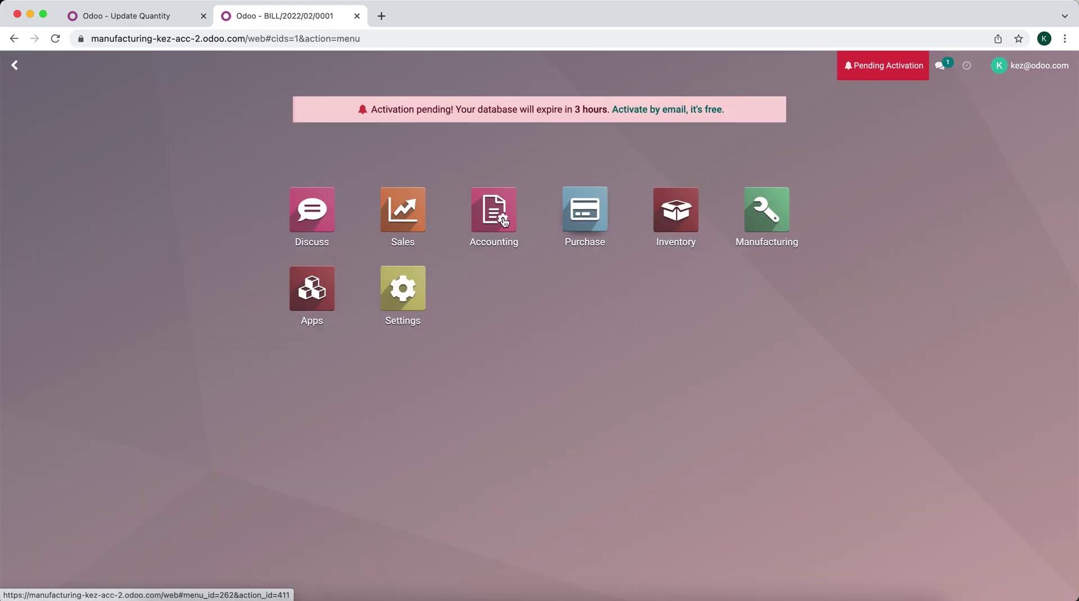
click(484, 214)
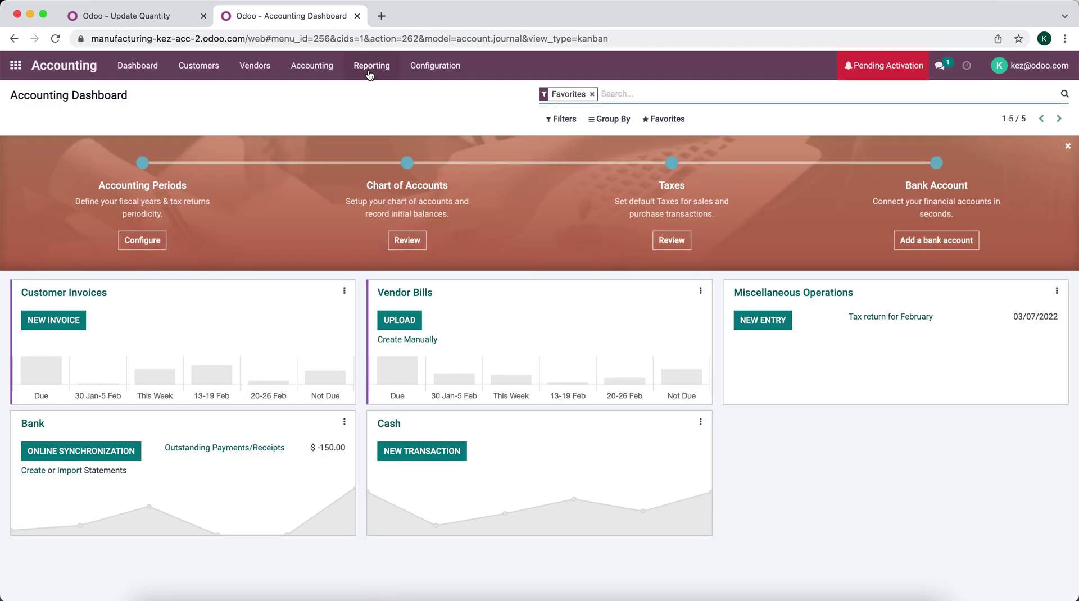
click(371, 65)
click(379, 112)
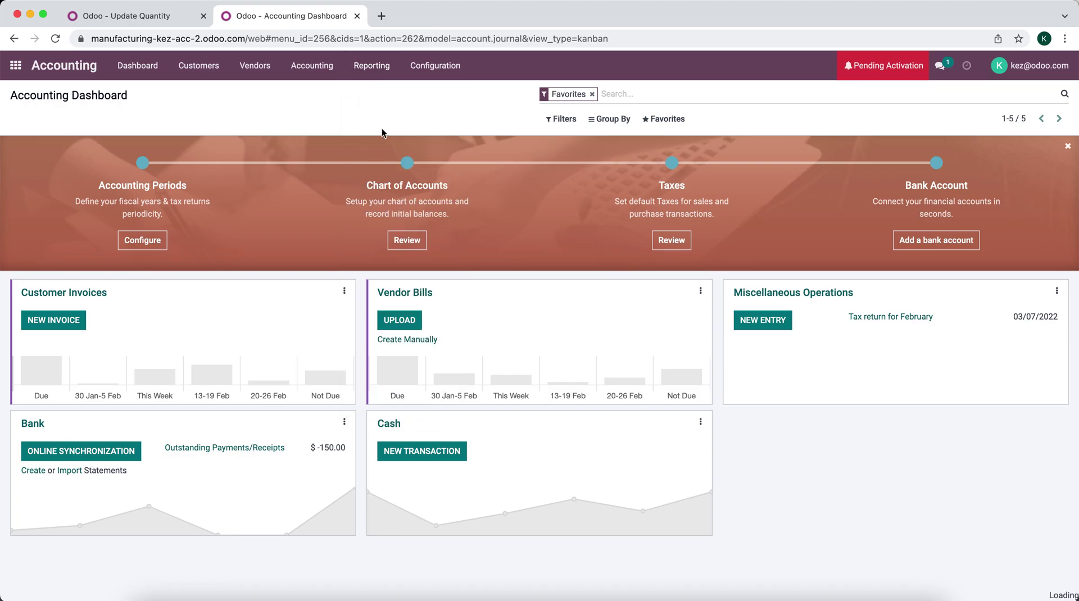
click(297, 270)
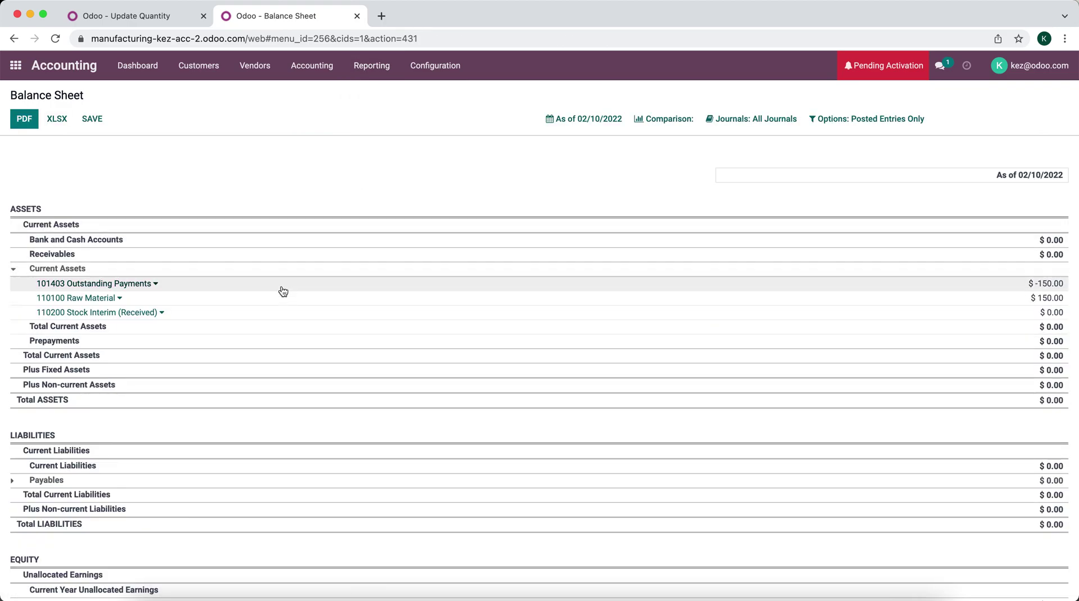
drag(1056, 593, 1049, 284)
click(1049, 285)
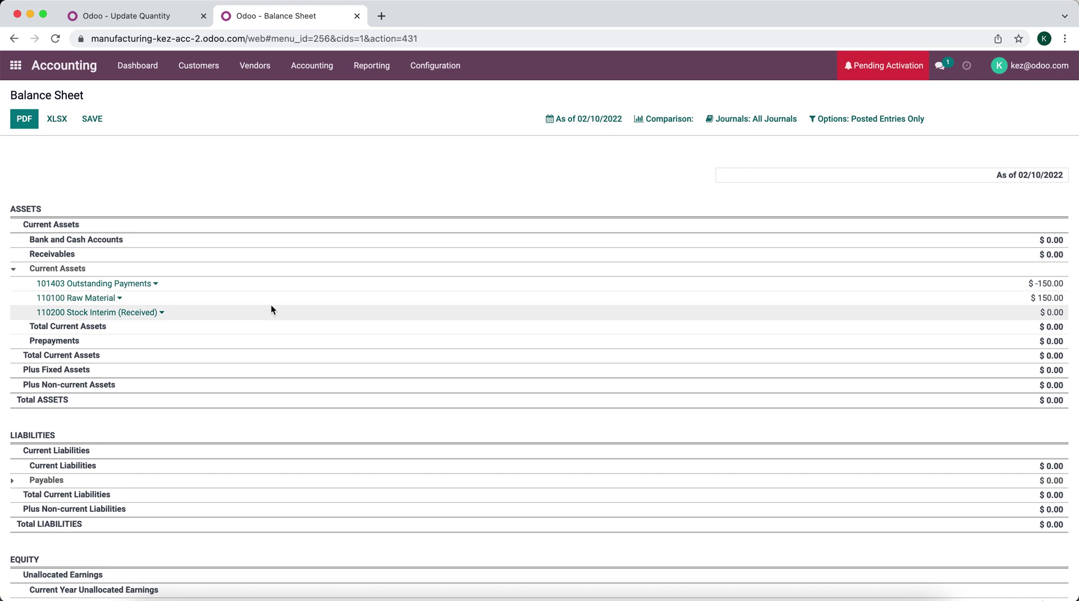
Switch to the Manufacturing app and start a new manufacturing order
click(16, 65)
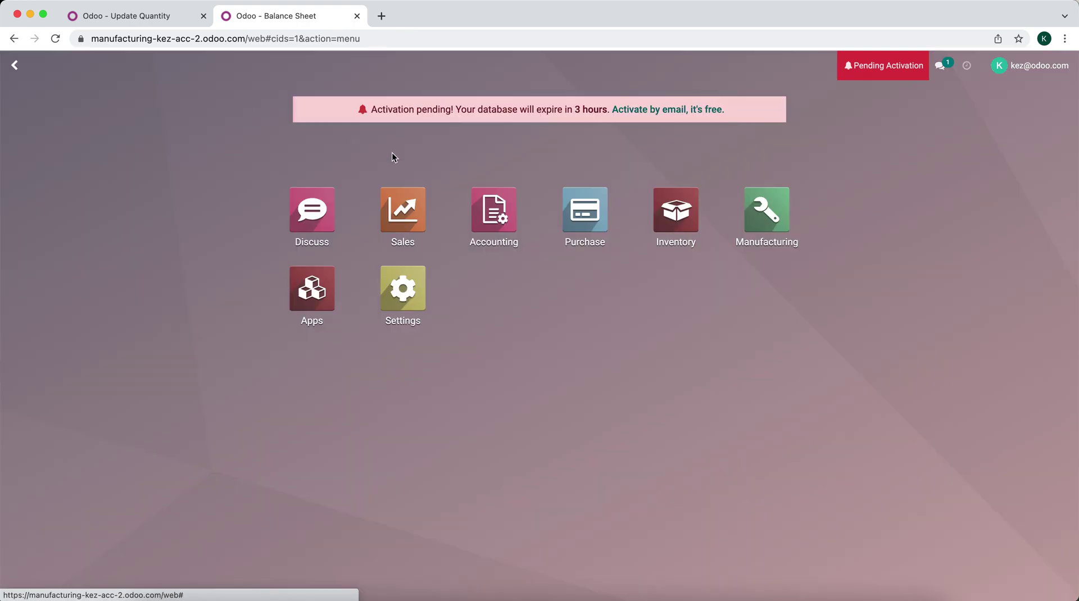
click(767, 211)
click(210, 65)
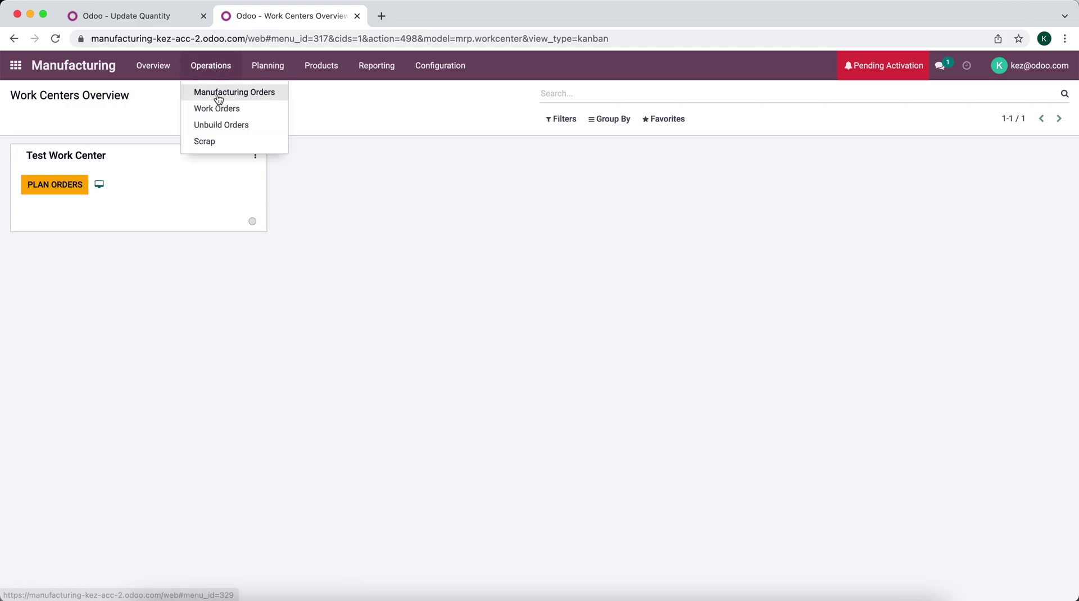
click(219, 94)
click(32, 120)
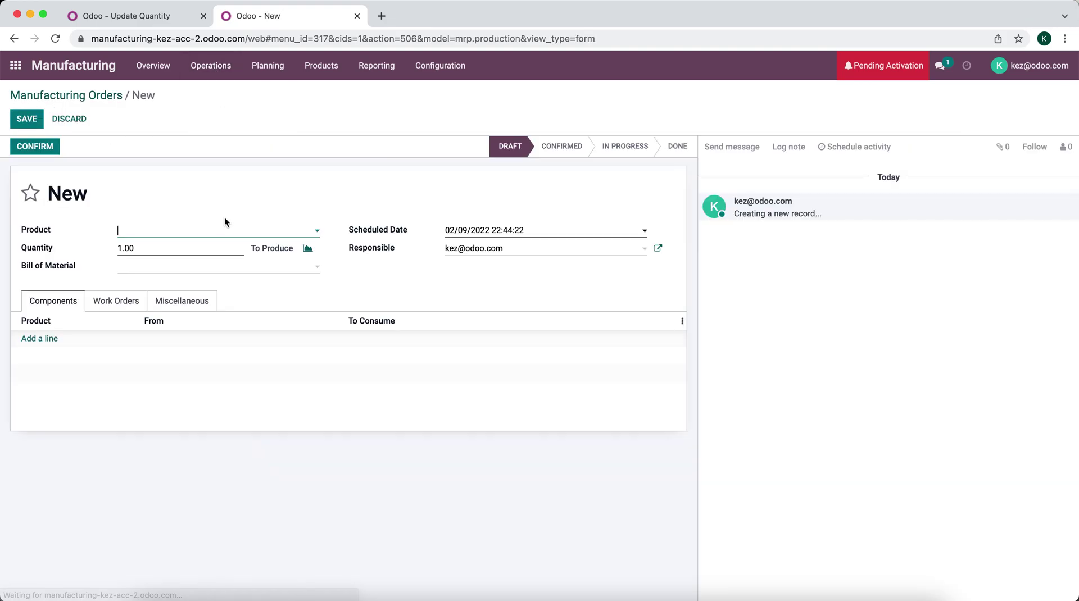
Choose Finished Good as the product to manufacture, and save and confirm the manufacturing order
click(217, 231)
click(203, 283)
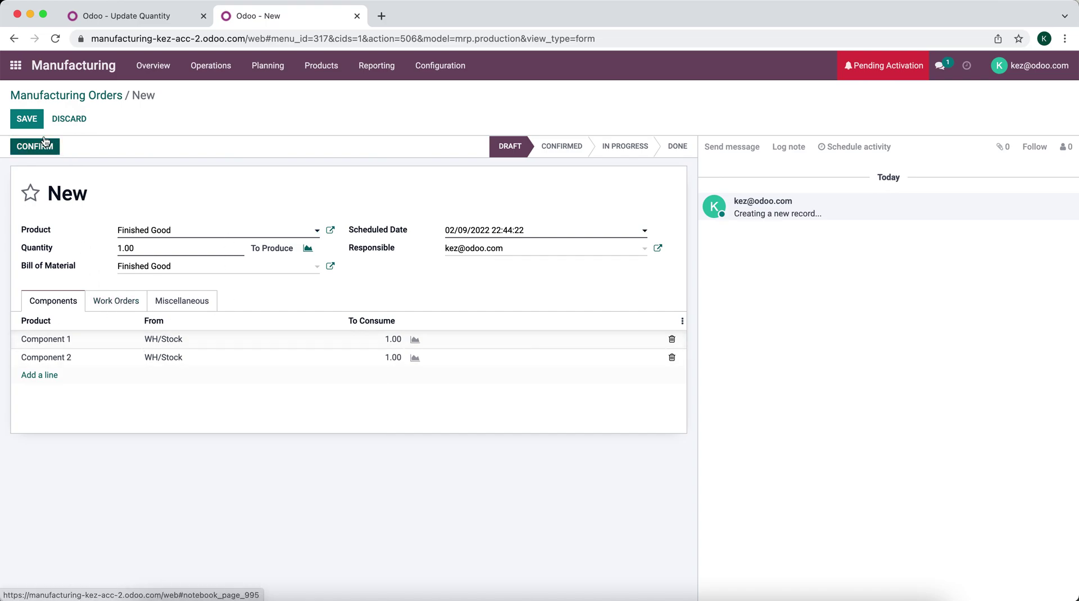
click(26, 121)
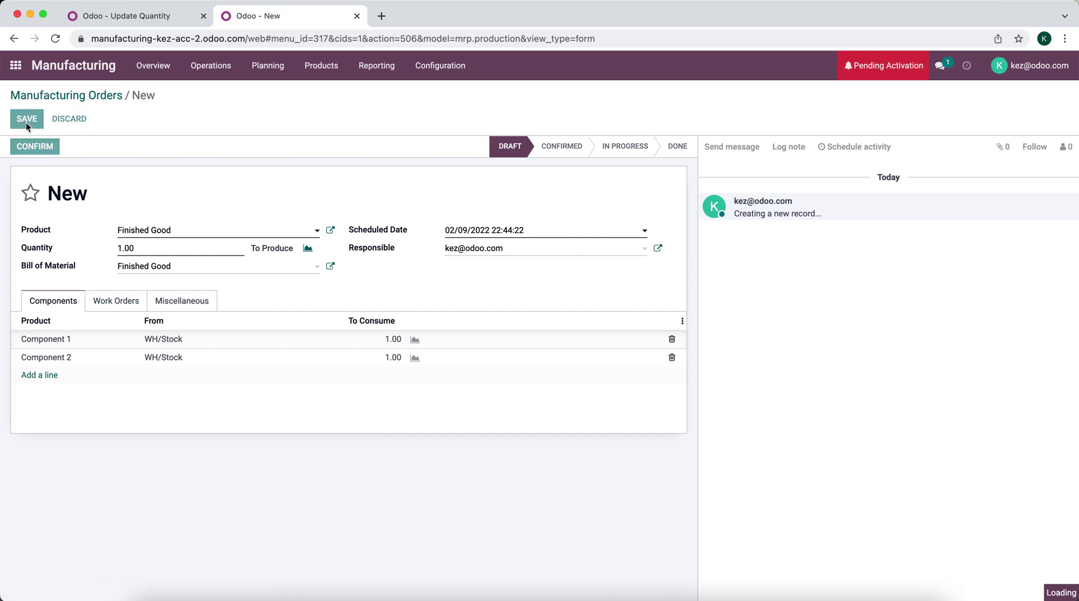
click(46, 147)
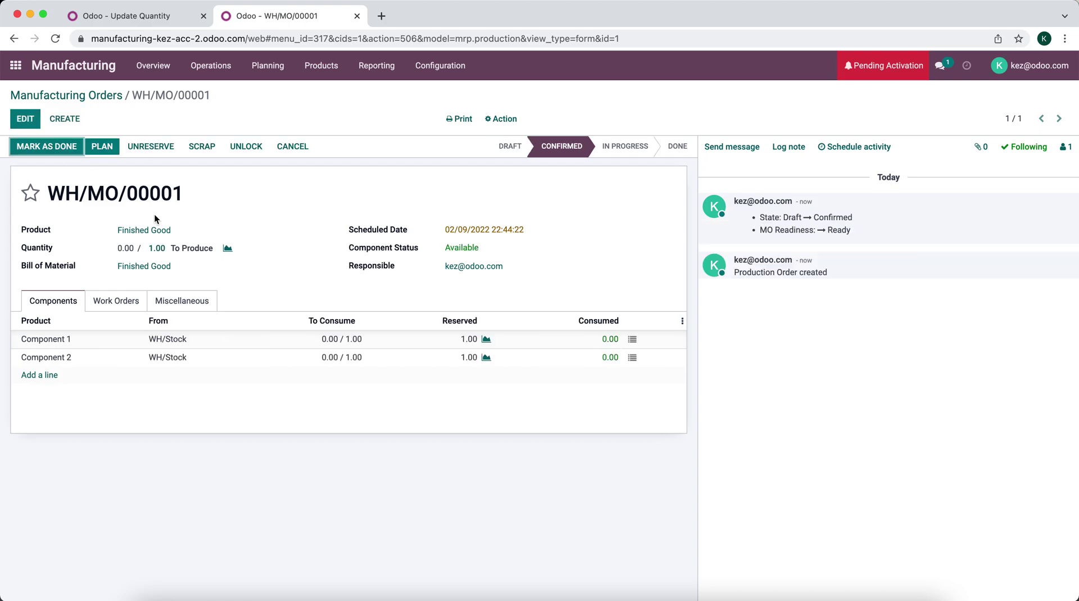
Plan the manufacturing order, start its Test Operation work order and mark that operation as done from the tablet view
click(103, 146)
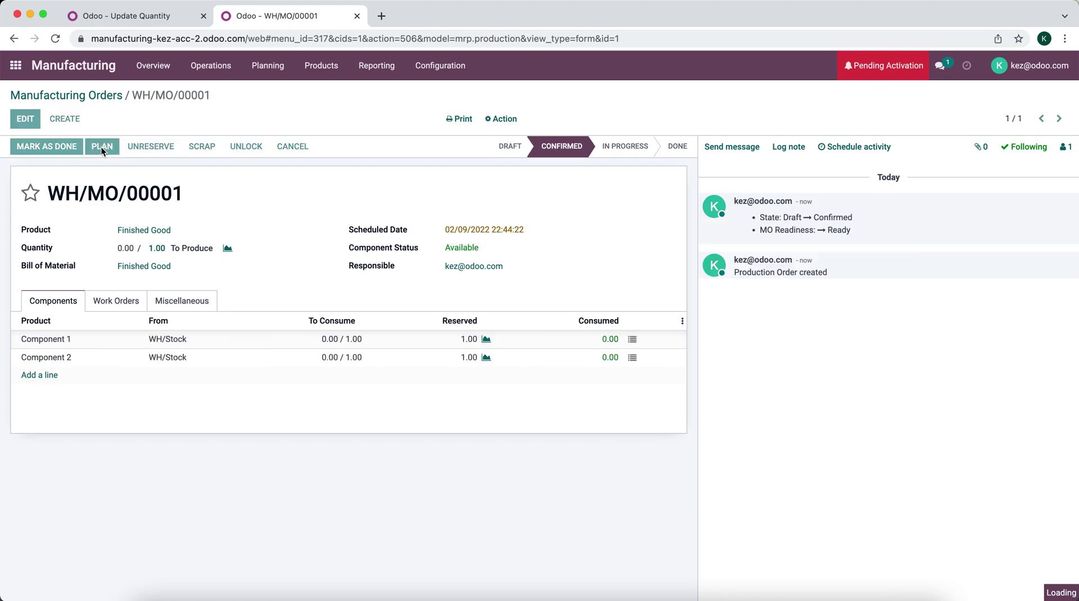
click(132, 304)
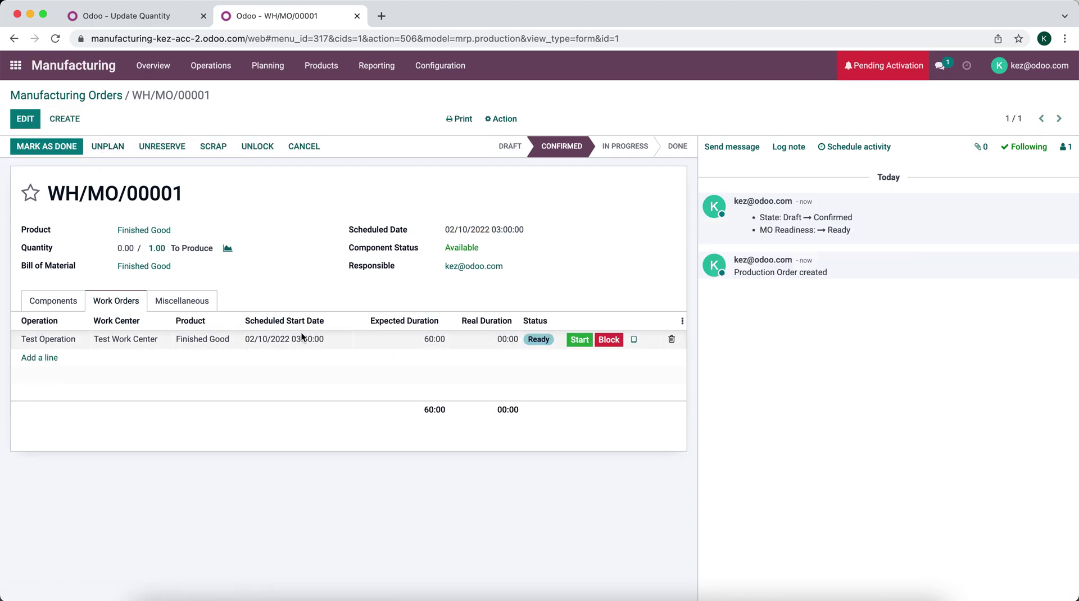
click(580, 340)
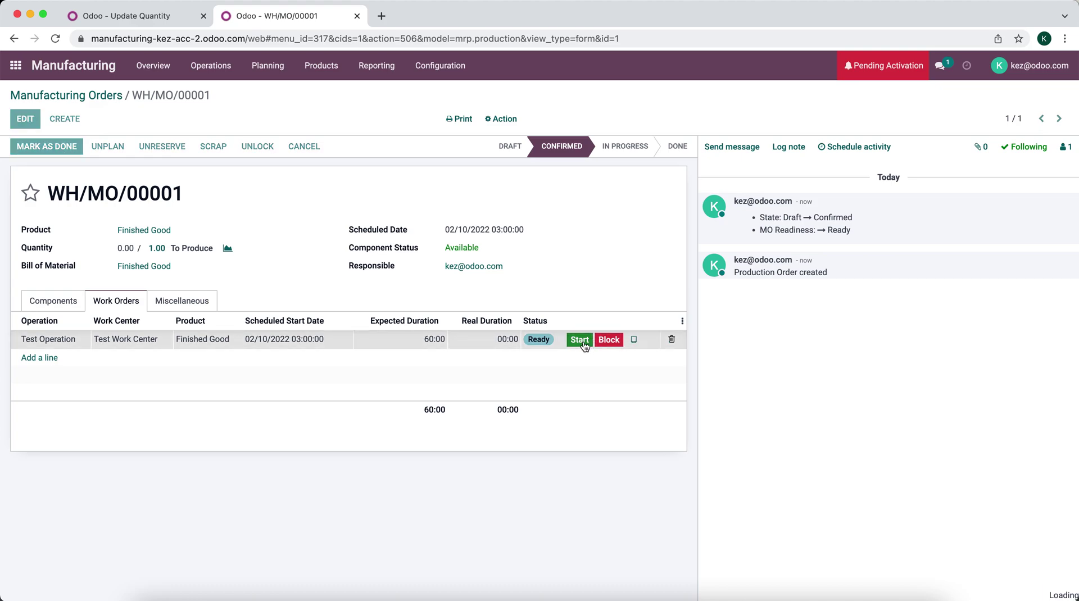
click(642, 368)
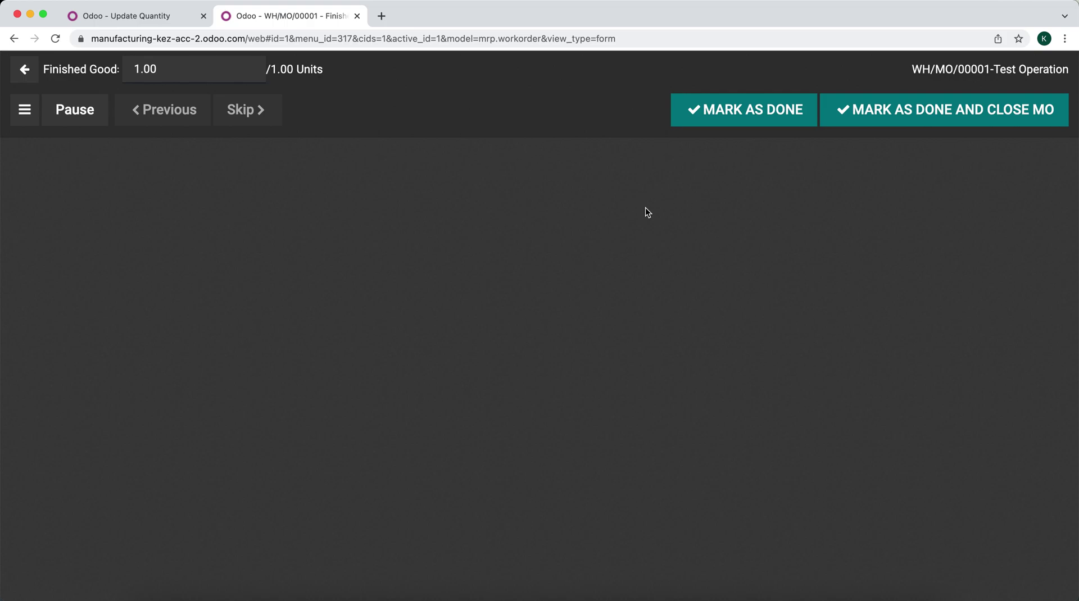
click(741, 107)
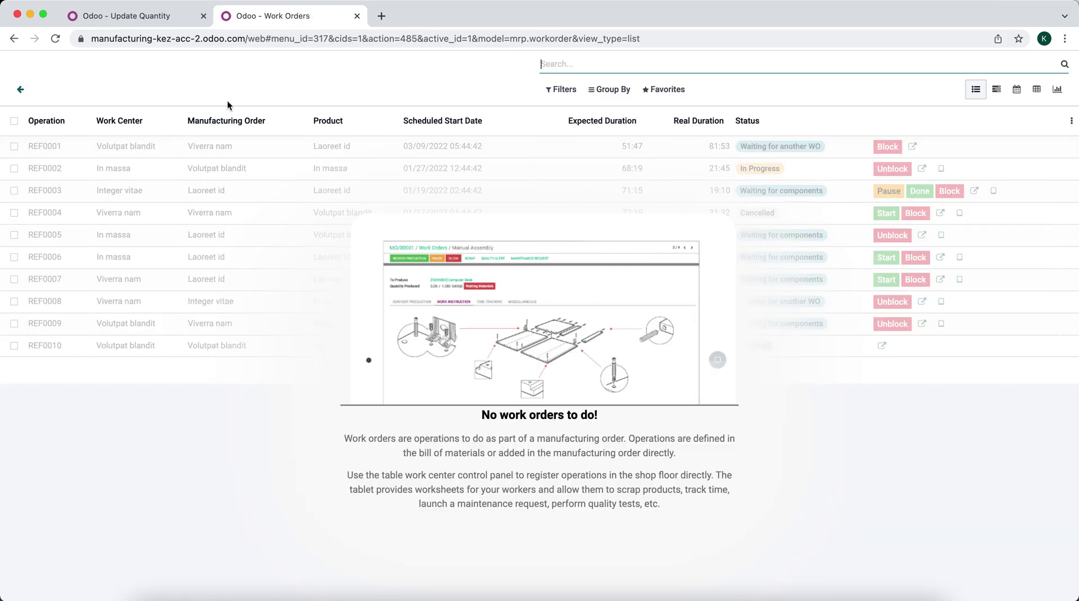
Return to the manufacturing orders and reopen WH/MO/00001 at its work orders
click(20, 89)
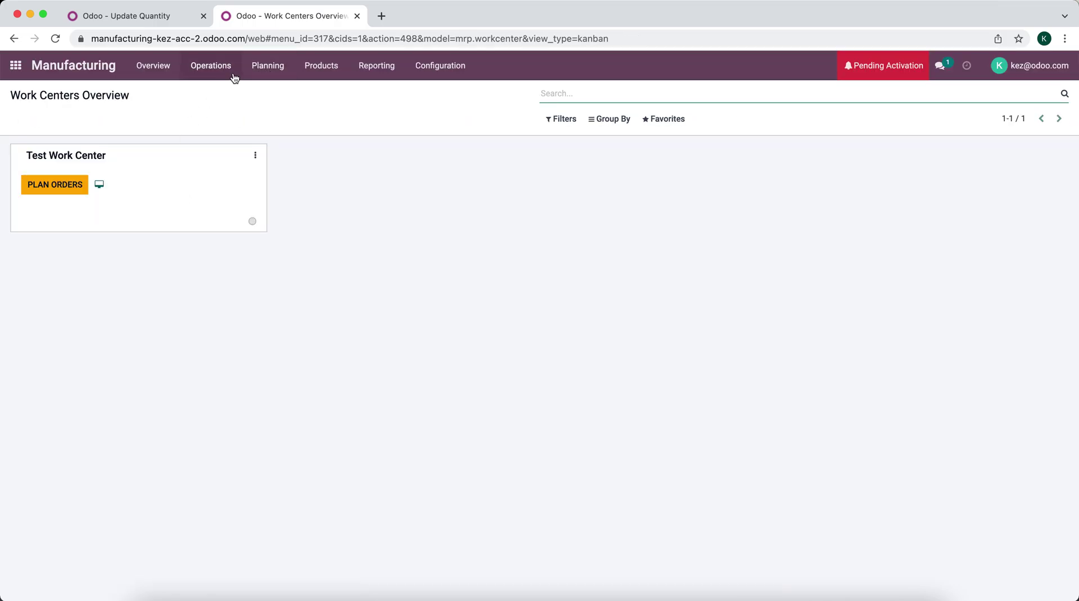
click(235, 78)
click(219, 89)
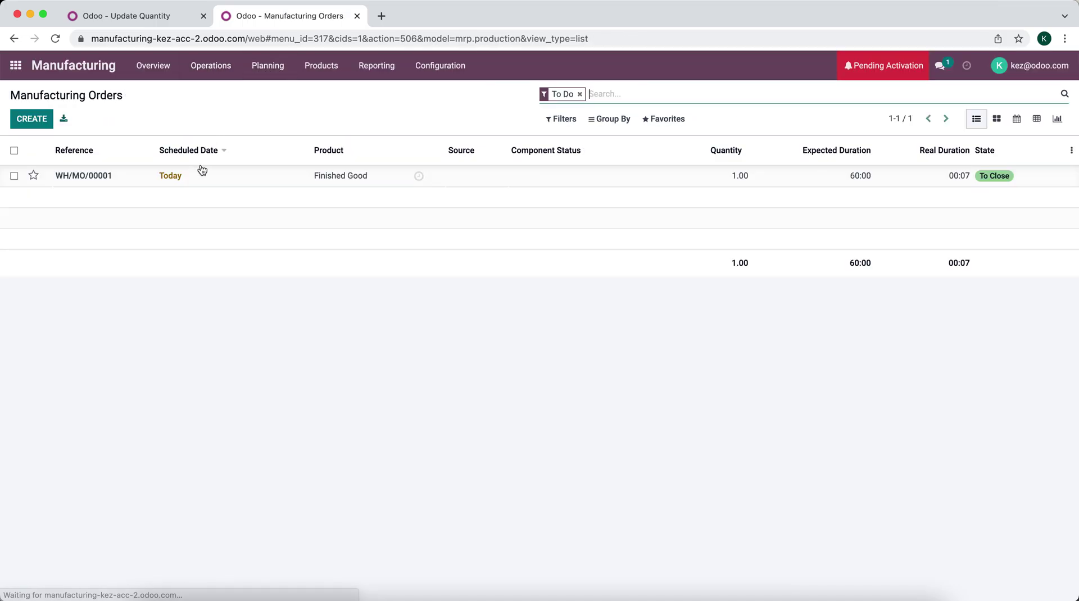
click(200, 178)
click(144, 302)
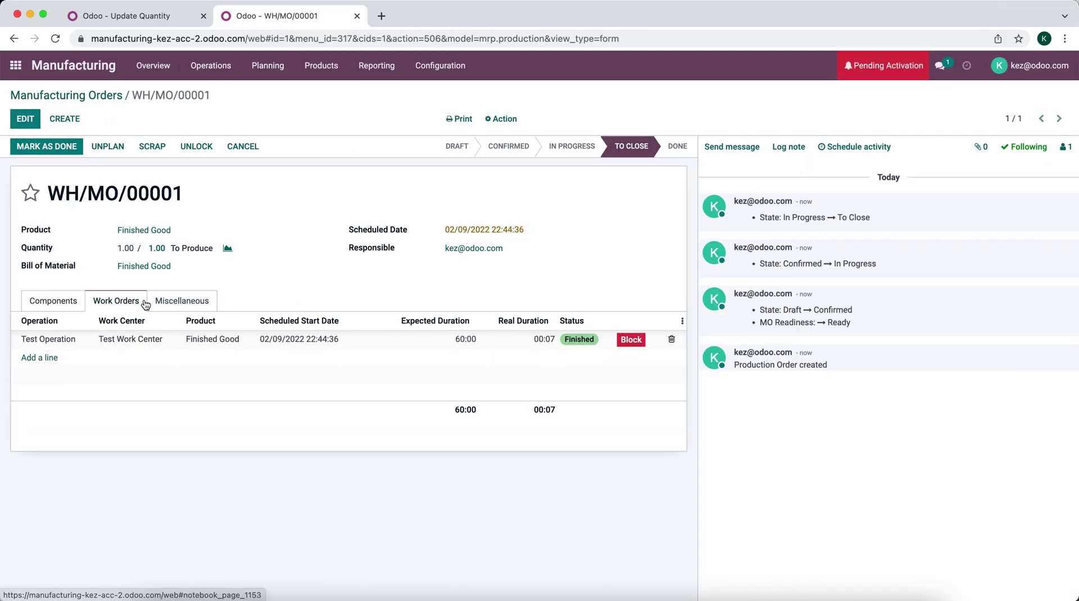
Set the real duration of Test Operation to 30:00 and save the manufacturing order
click(23, 119)
click(524, 339)
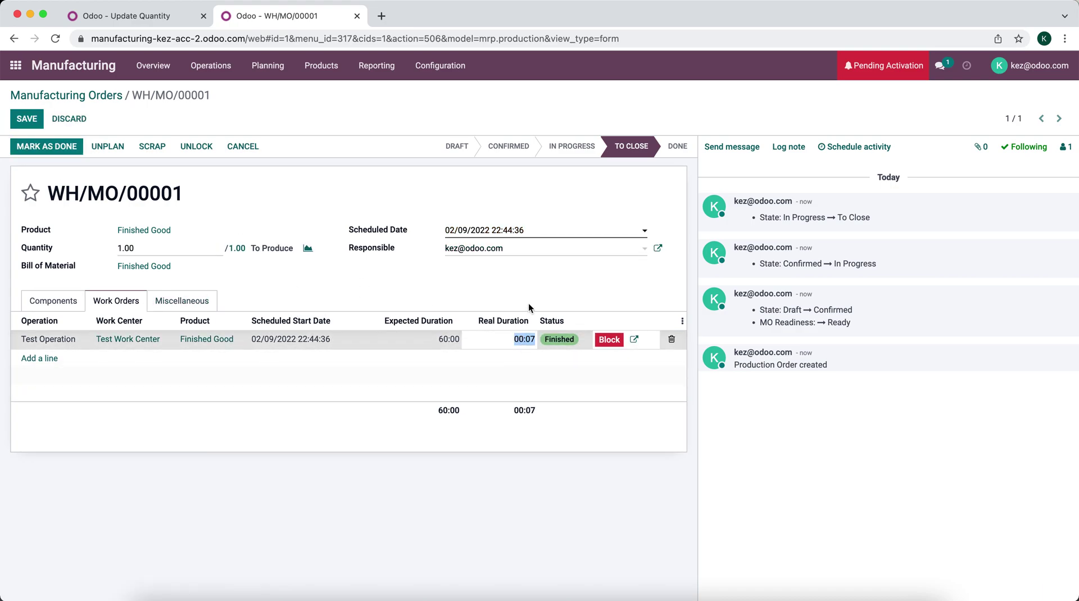
text(30:00)
click(493, 287)
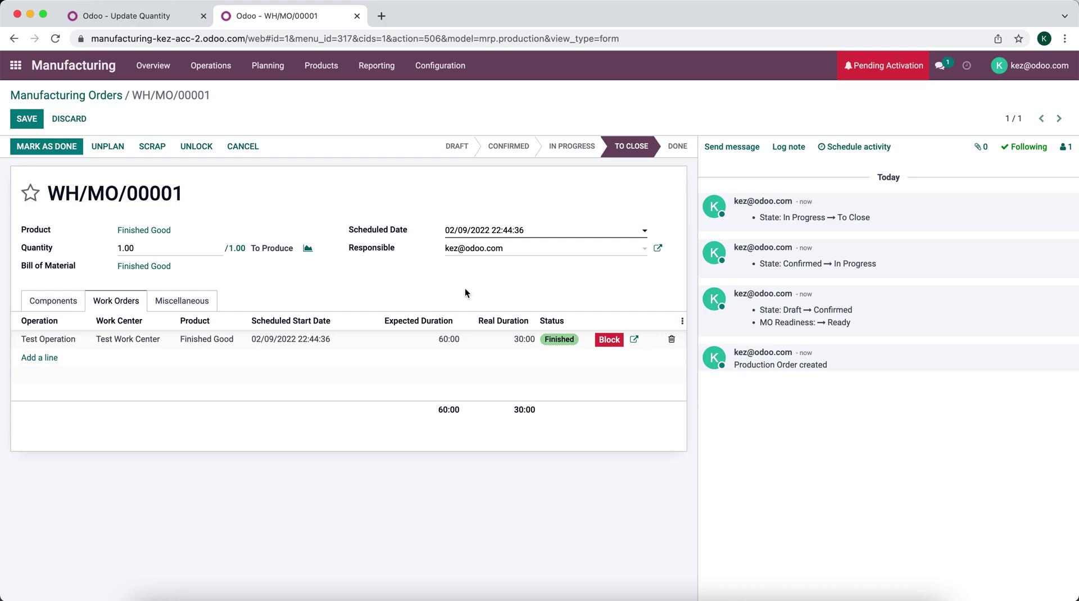
click(31, 120)
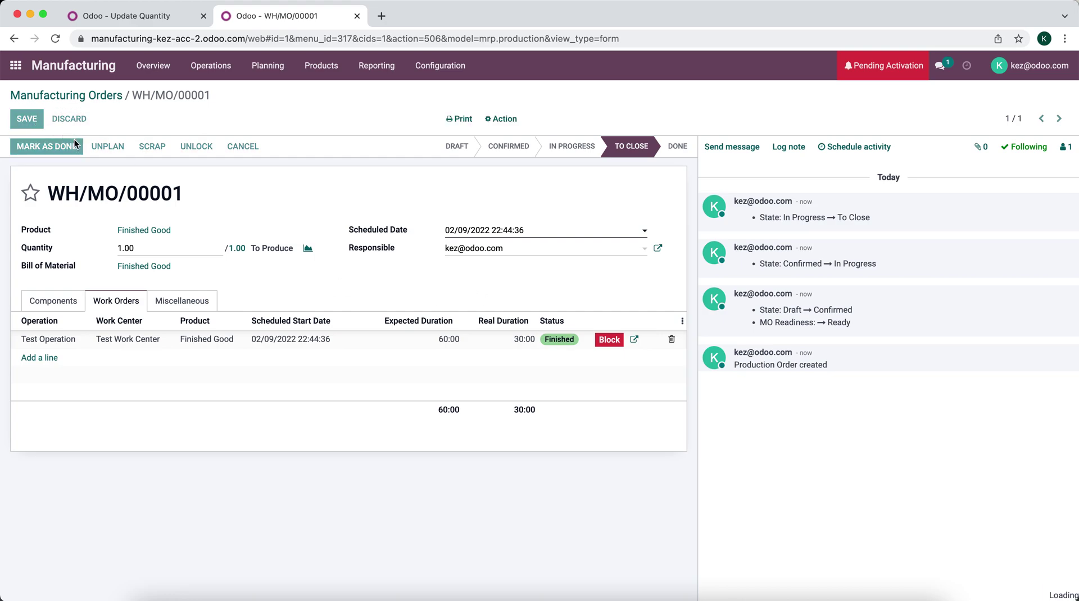
Mark the manufacturing order as done and open its cost analysis
click(47, 147)
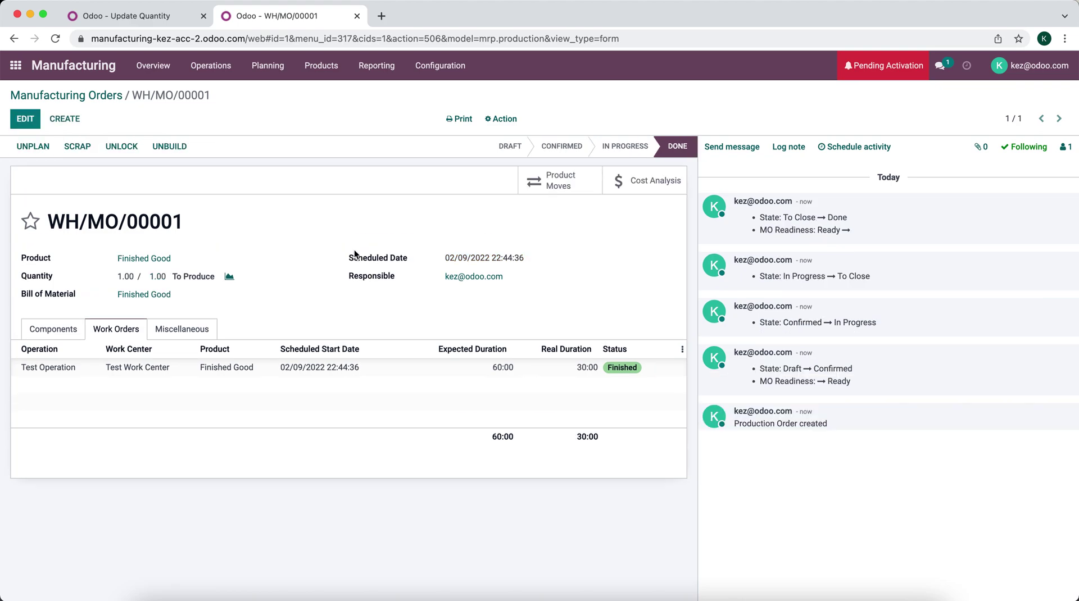
click(646, 186)
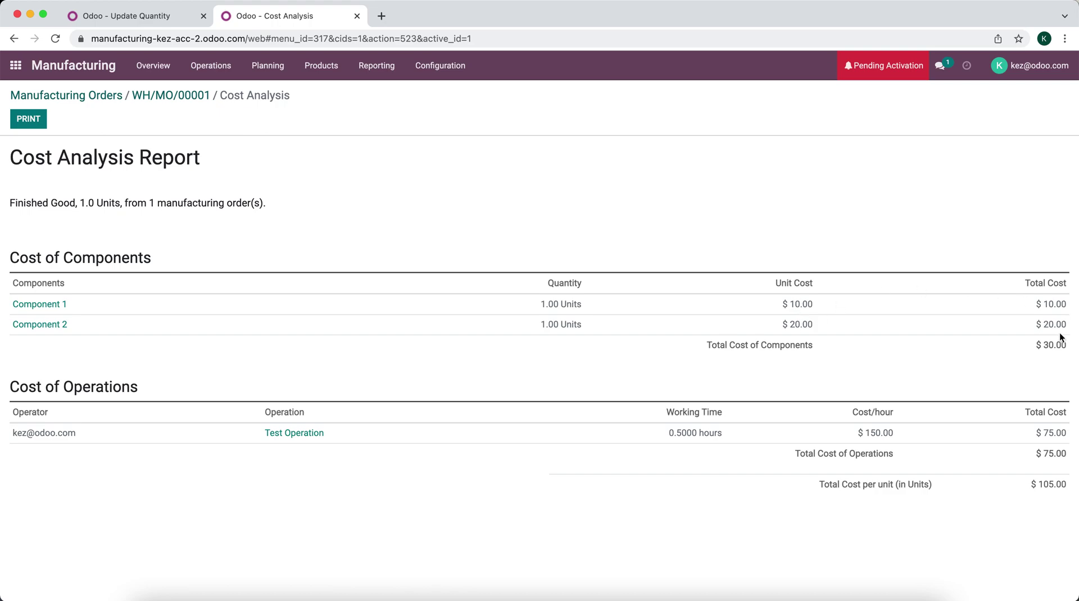
Review the cost analysis report's component total, operation working time and hourly cost, operation total and total cost per unit
drag(1037, 345, 1062, 345)
drag(865, 432, 907, 436)
drag(730, 440, 667, 439)
mouse_move(1043, 433)
mouse_down()
mouse_move(1065, 455)
mouse_move(1056, 432)
mouse_up()
drag(1031, 484, 1073, 494)
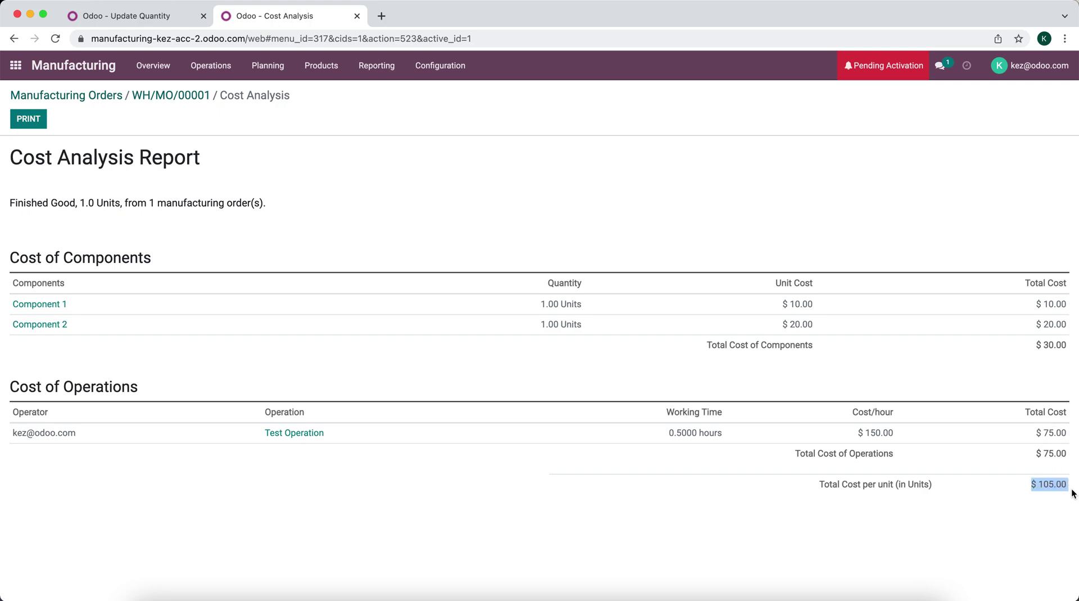
click(589, 233)
Leave the cost analysis and open the Finished Good product to check its cost
click(72, 96)
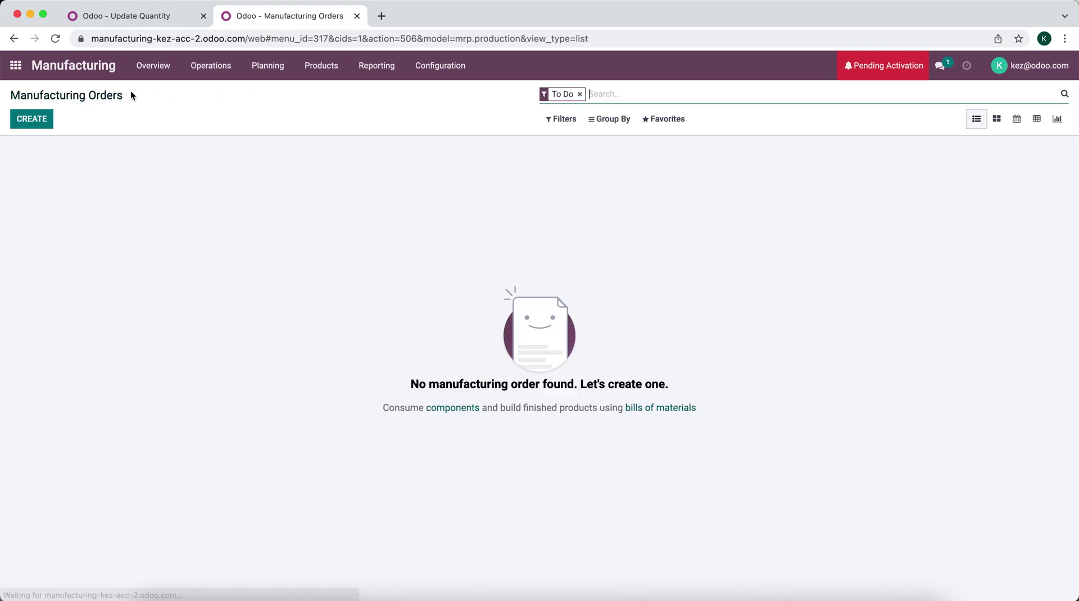
click(321, 66)
click(320, 91)
click(497, 166)
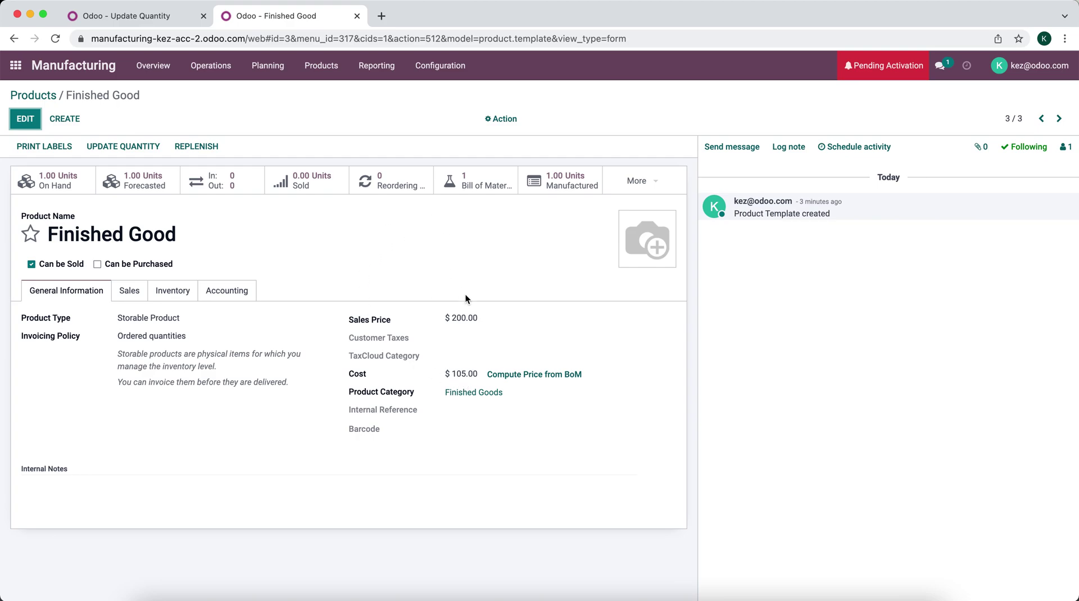
Switch to Accounting and open the Balance Sheet report to check the current asset accounts
click(16, 65)
click(504, 203)
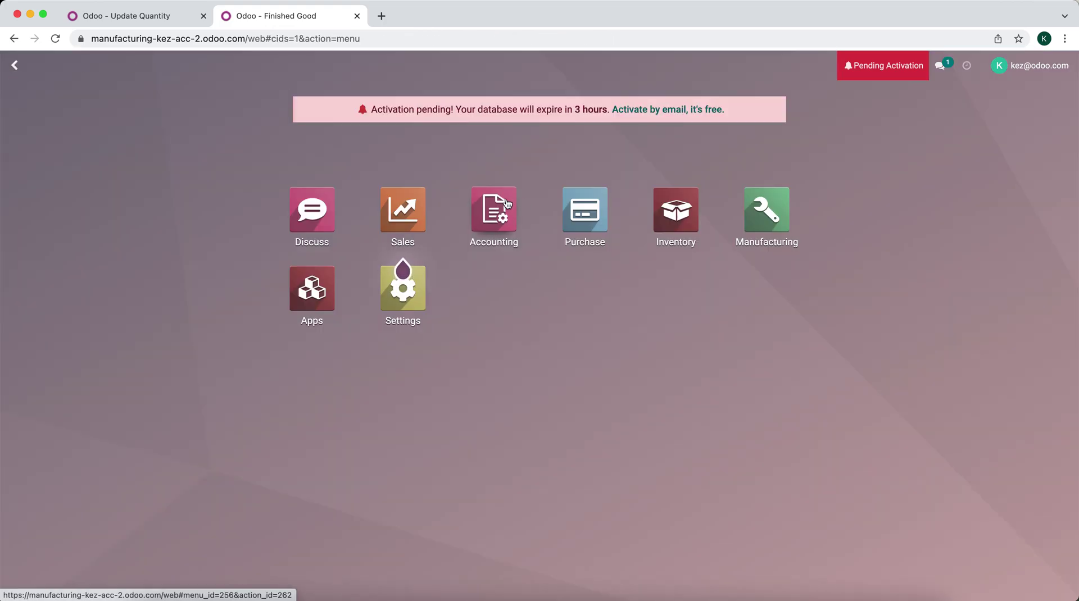
click(369, 63)
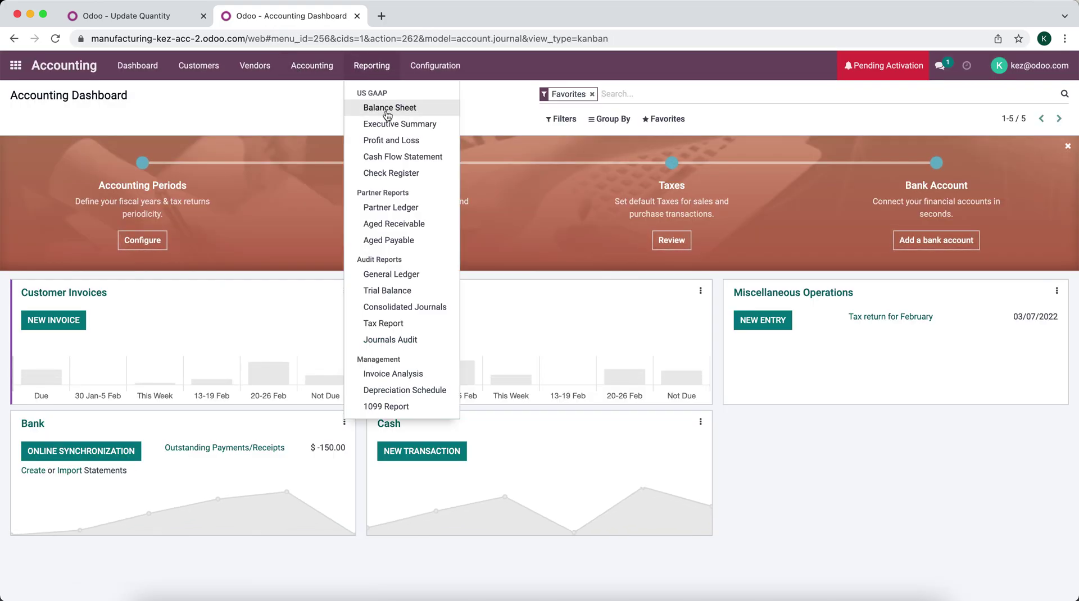
click(385, 109)
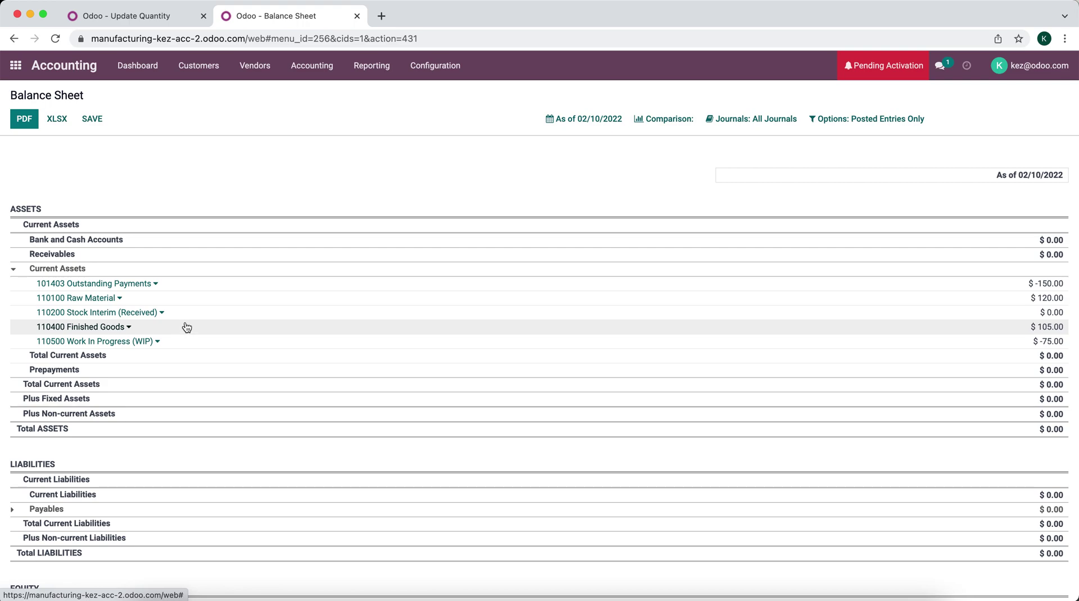
Examine the Work In Progress (WIP) account's entries in the general ledger and return to the Balance Sheet with Current Assets expanded
click(157, 344)
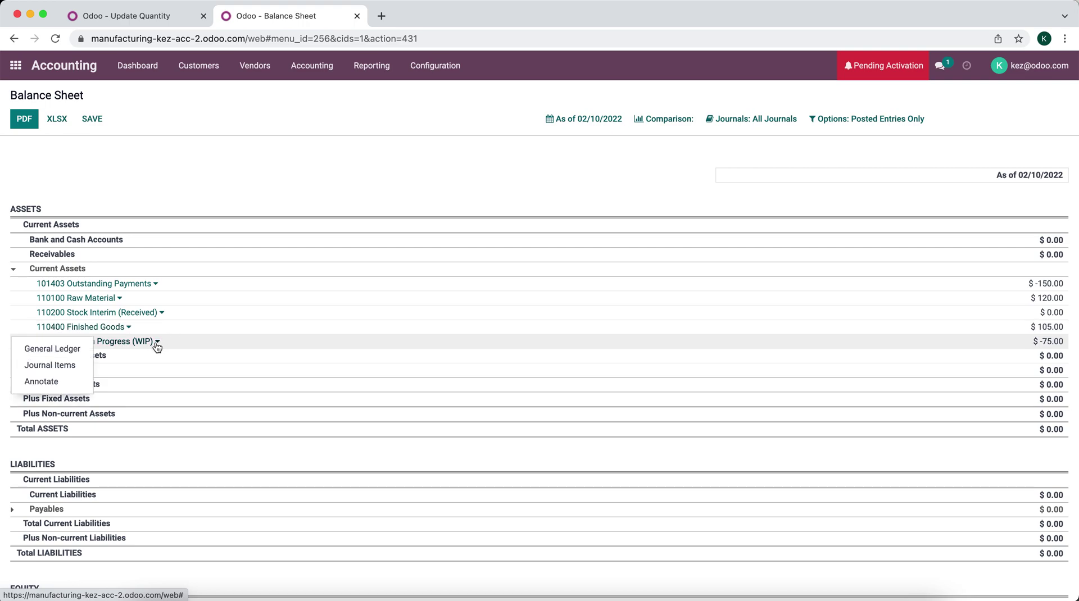
click(79, 353)
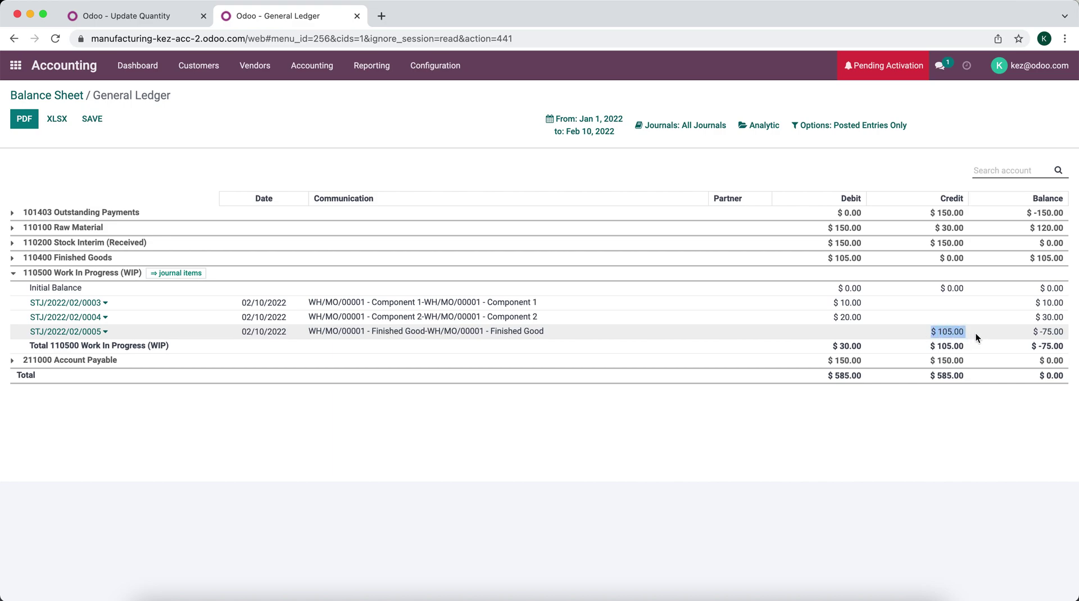
drag(976, 332, 1040, 335)
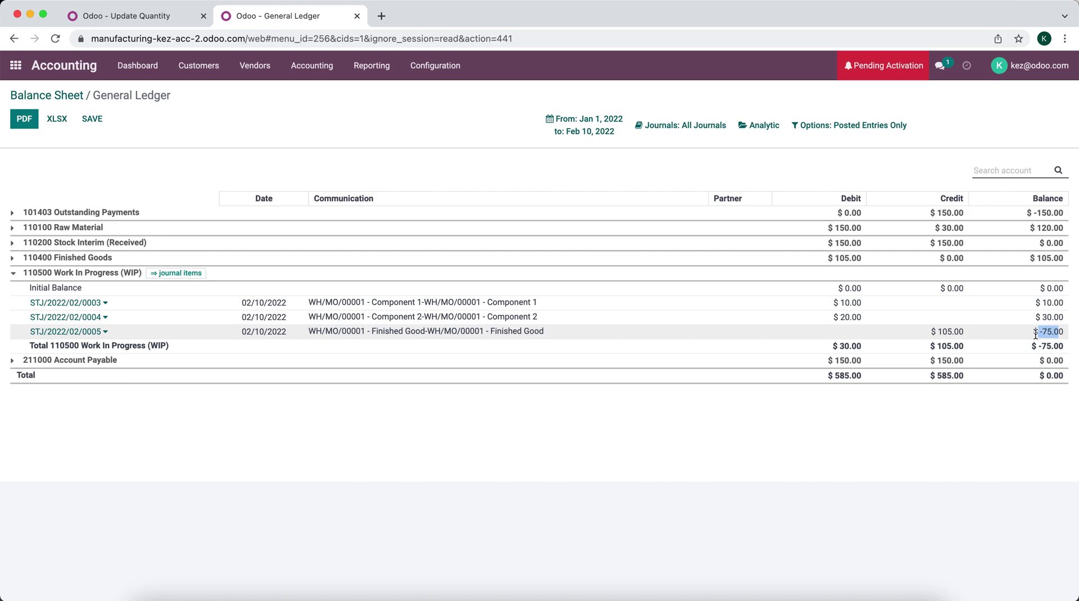
click(66, 96)
click(311, 183)
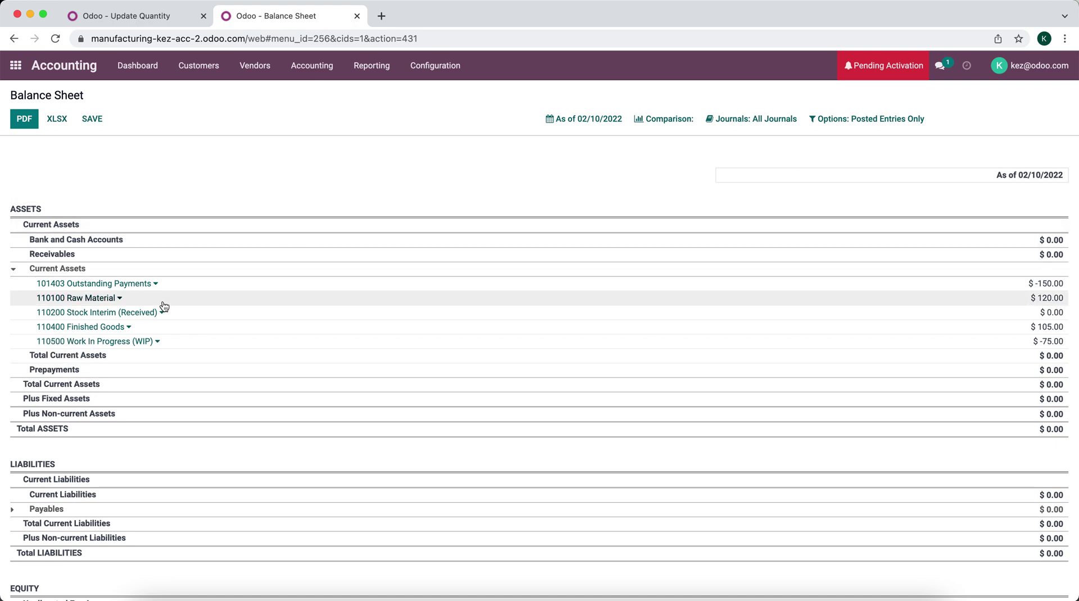
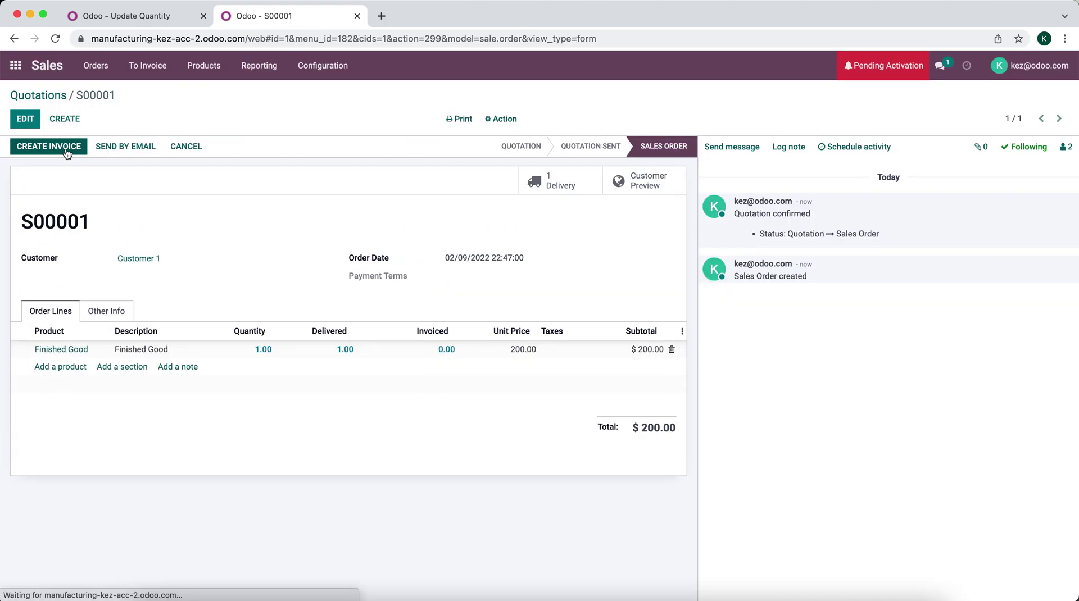
Create the customer invoice from sales order S00001 and confirm it
click(66, 148)
click(310, 247)
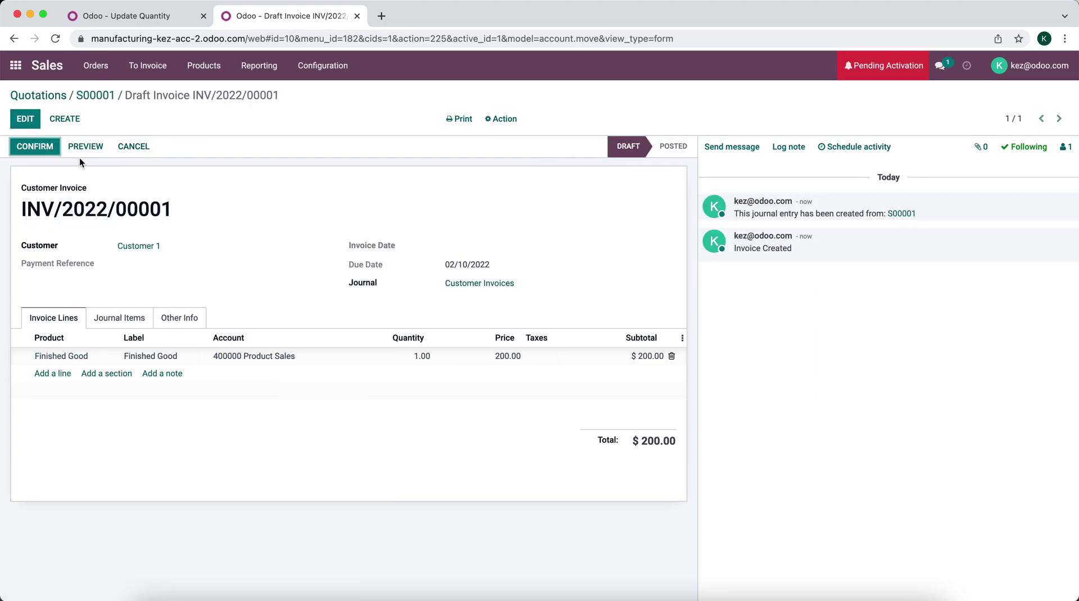
click(33, 148)
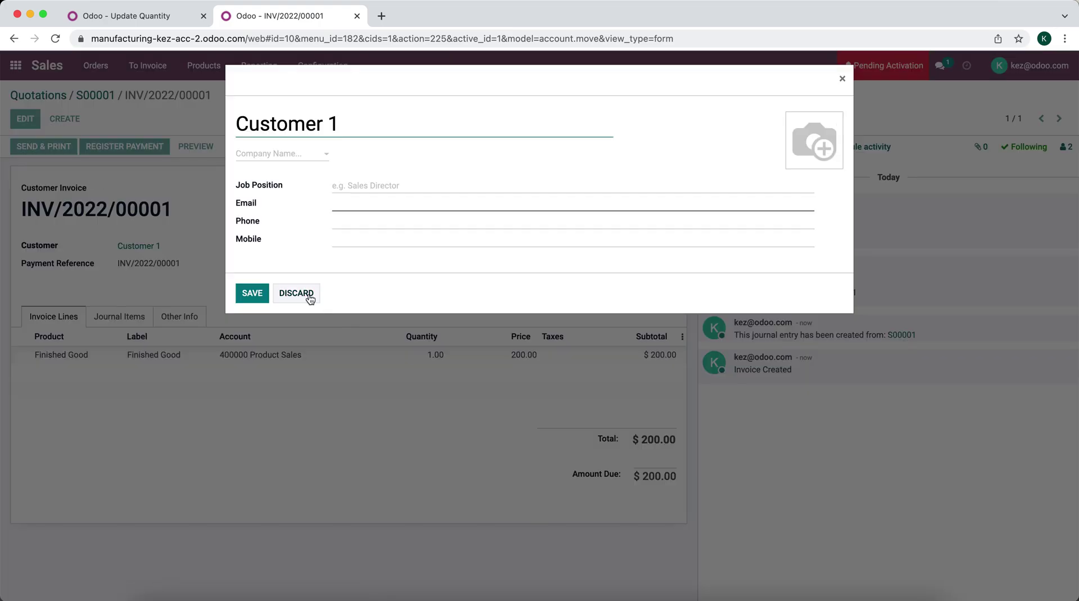
Cancel sending the invoice and register its $200.00 payment in the Bank journal, dated 02/10/2022
click(307, 296)
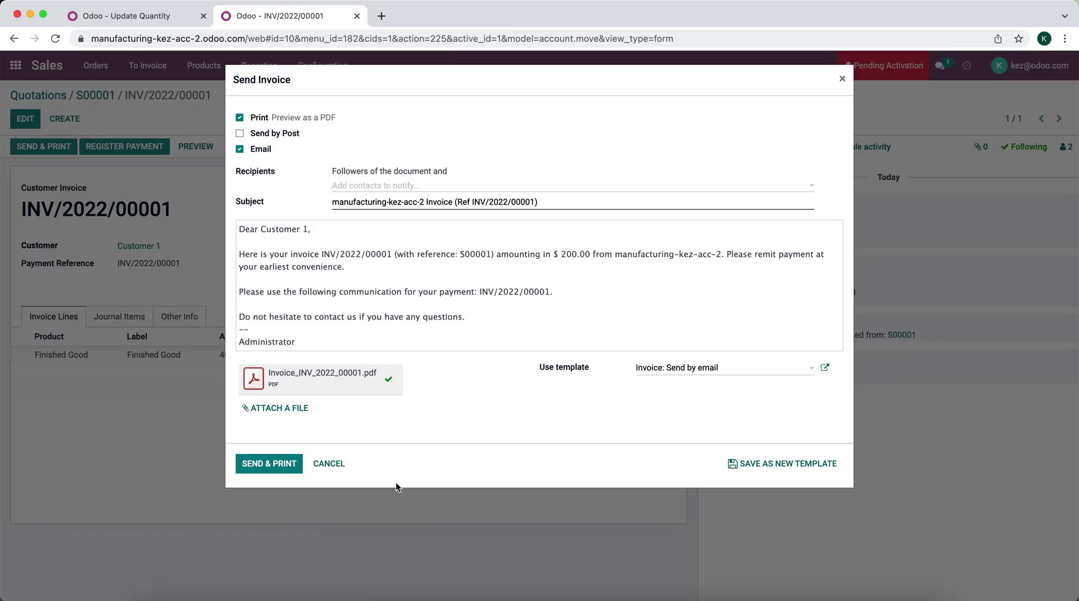
click(331, 465)
click(146, 146)
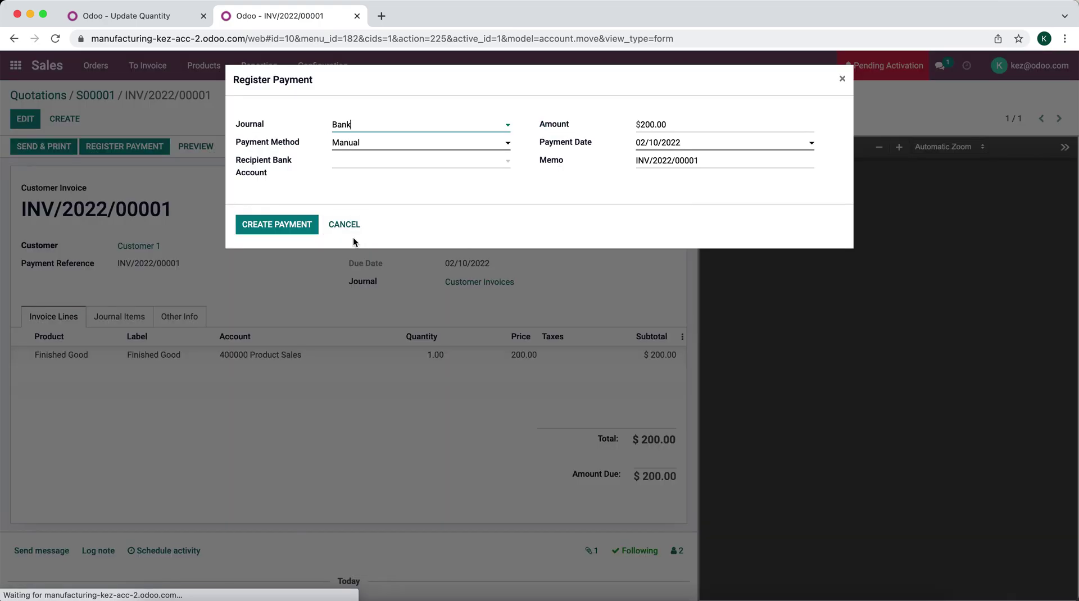
click(292, 231)
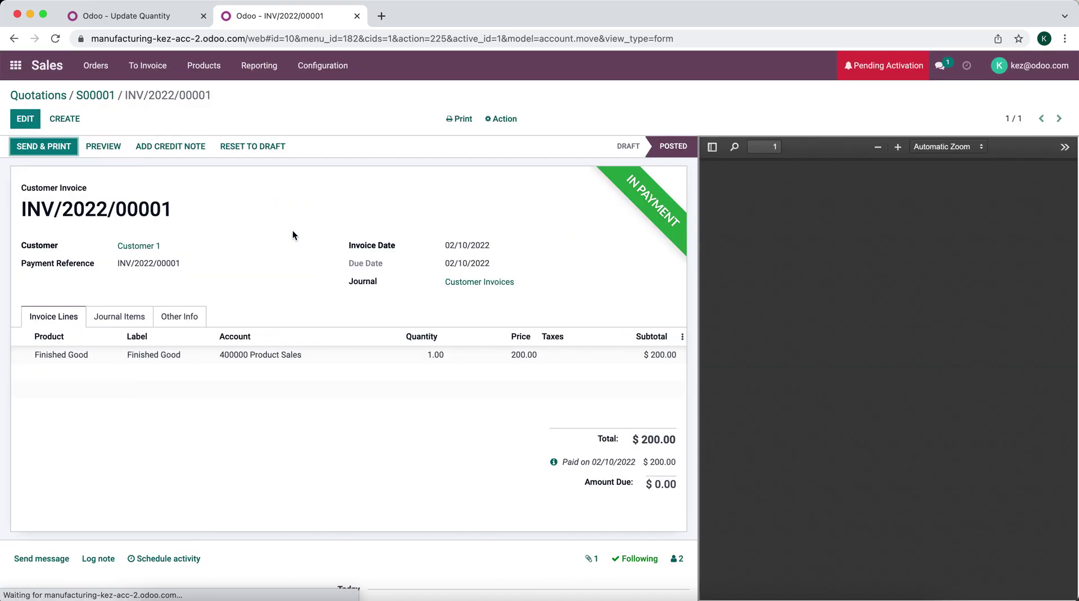
Return to Accounting and open the Profit and Loss report
click(27, 70)
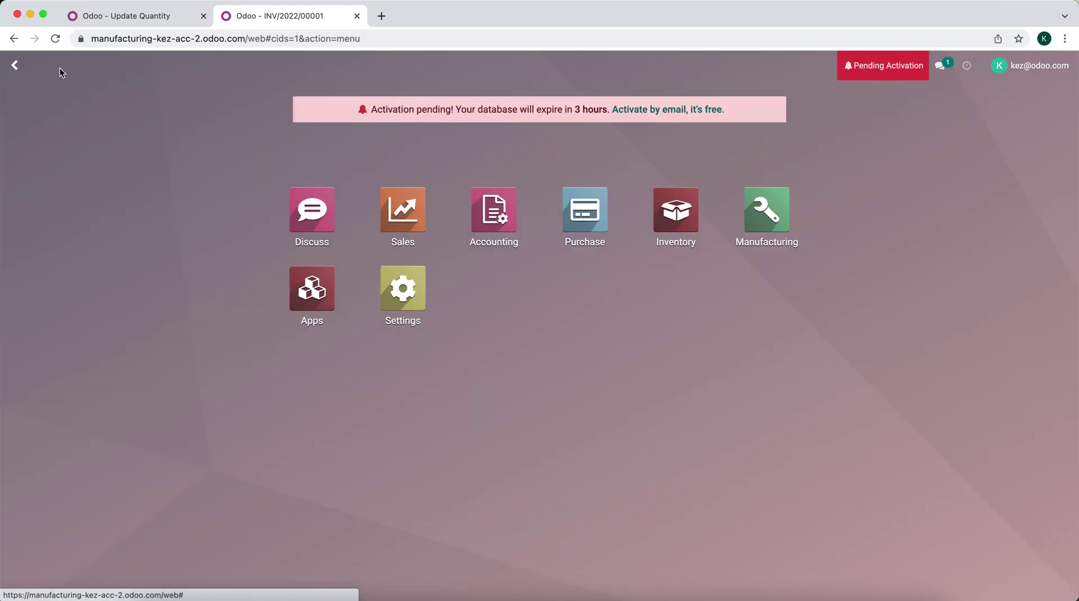
click(502, 231)
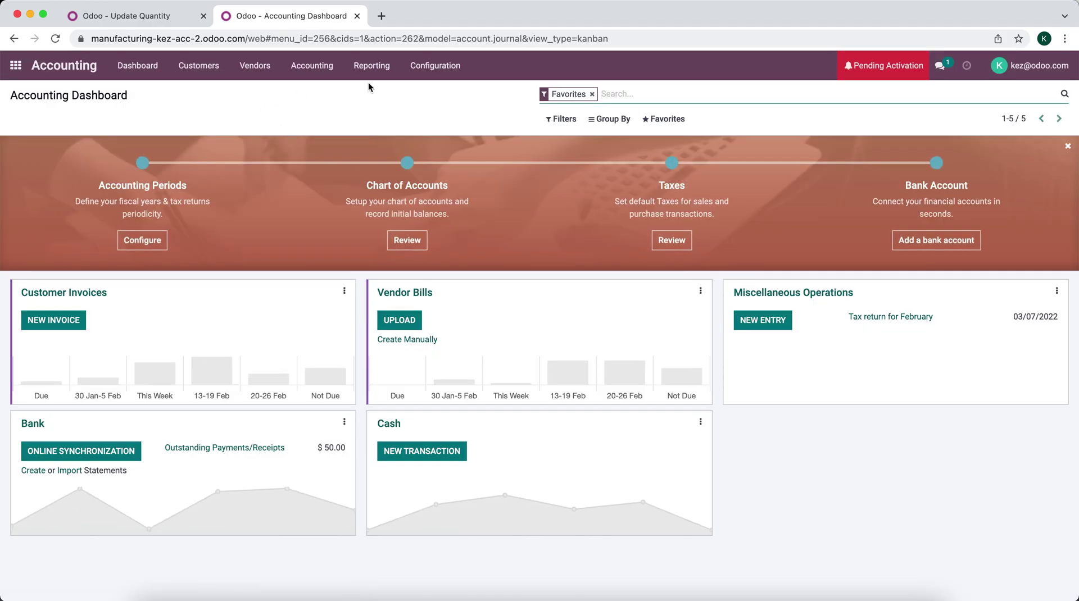
click(371, 68)
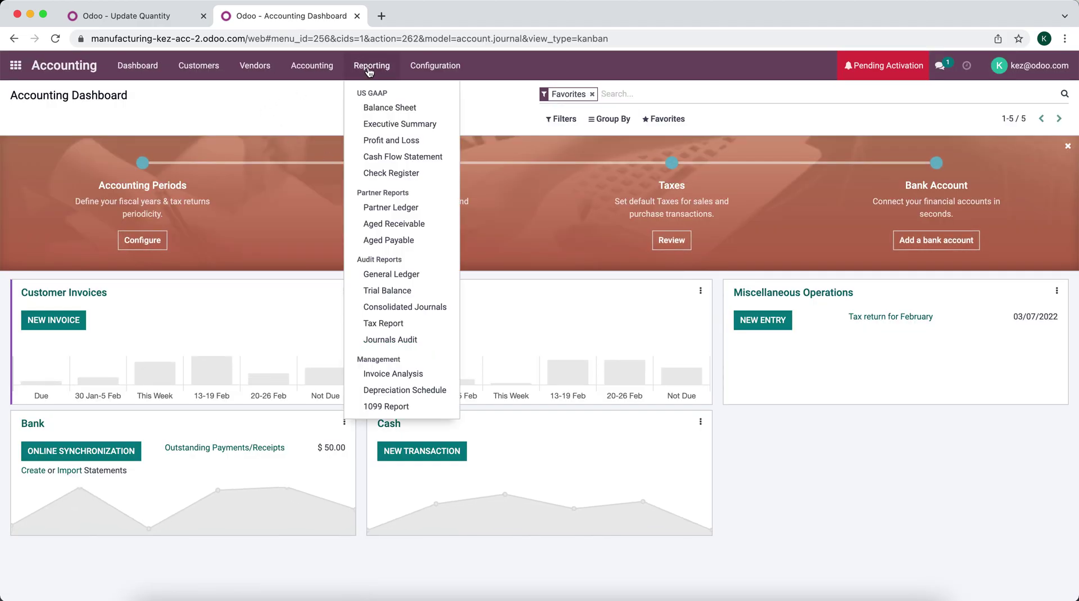
click(382, 141)
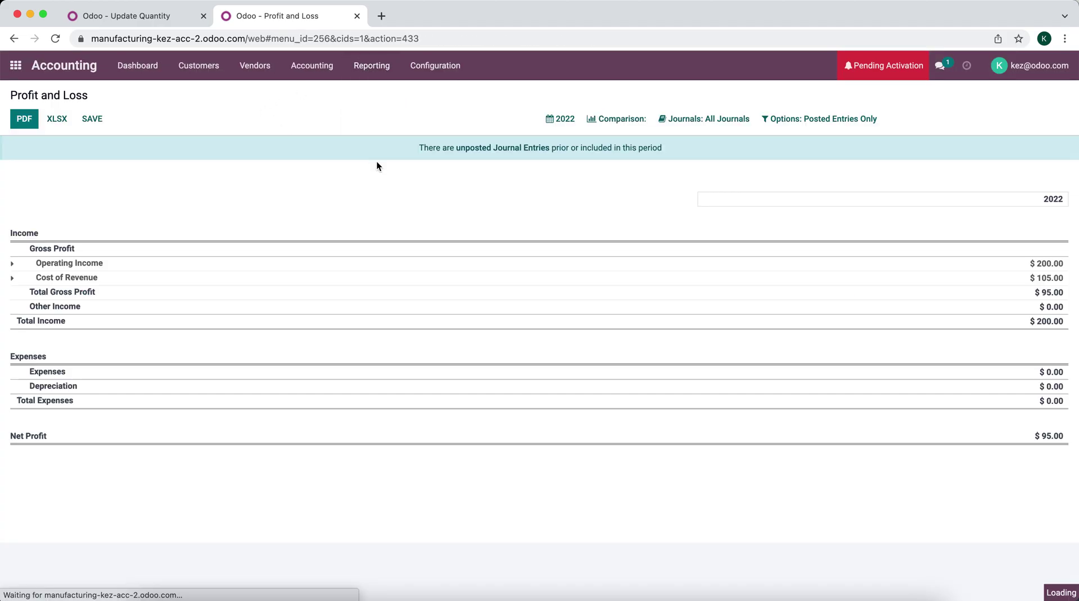
Expand Operating Income and Cost of Revenue to review the Product Sales and Cost of Goods Sold amounts
click(283, 269)
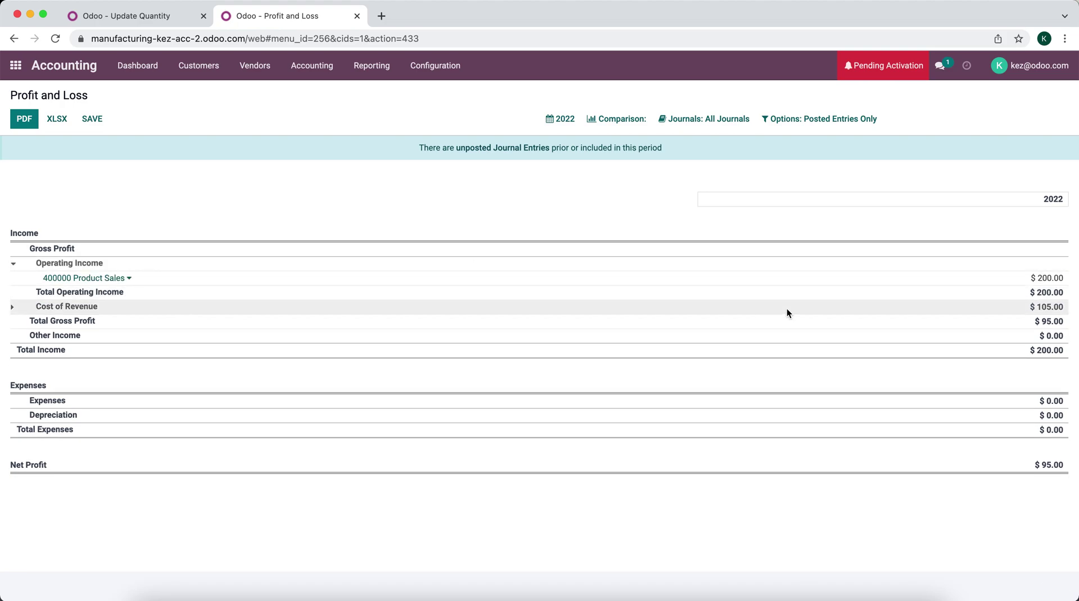
drag(1038, 277, 1058, 279)
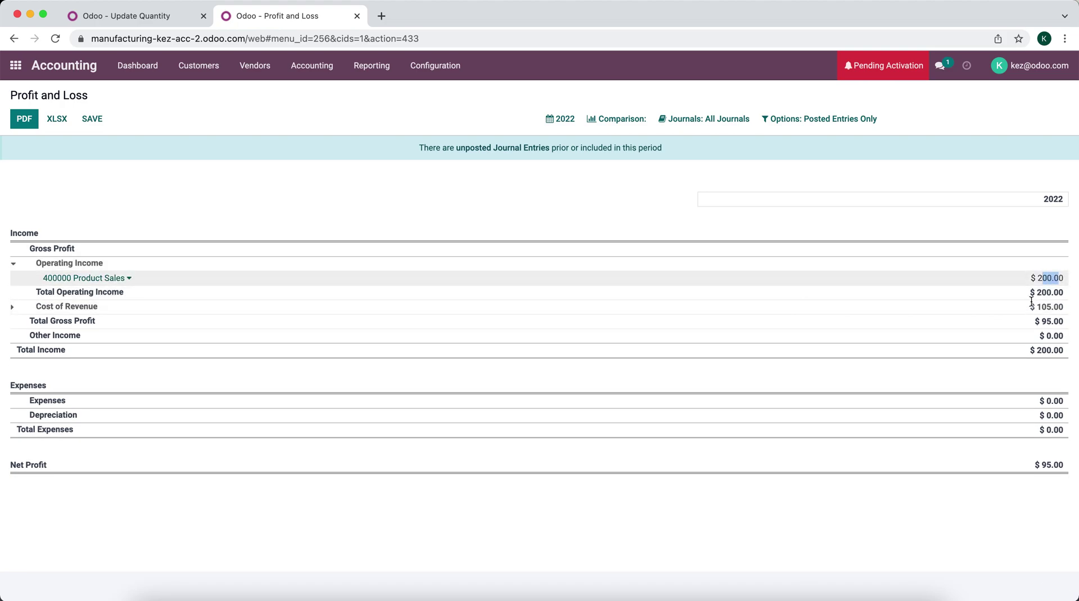
click(551, 309)
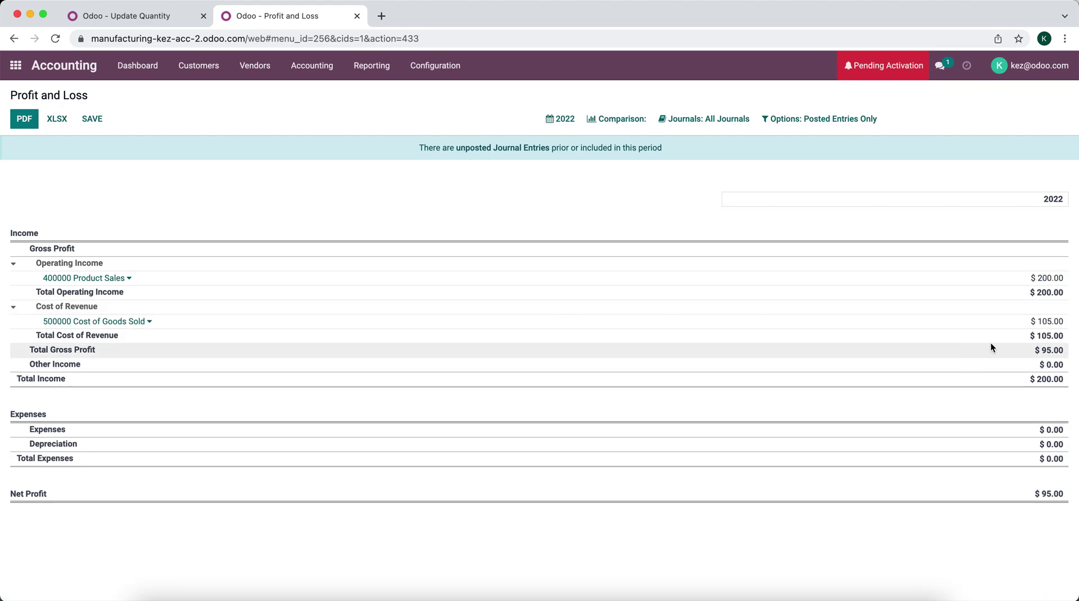
drag(1032, 322, 1053, 325)
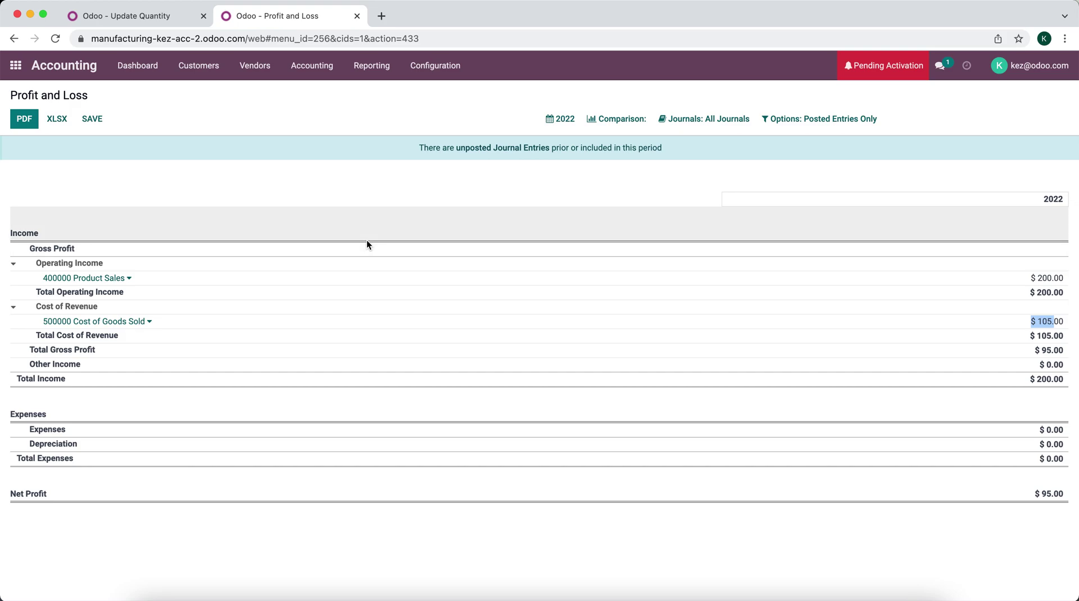
Open the Balance Sheet again and examine the balance of the Work In Progress (WIP) account
click(339, 74)
mouse_move(366, 72)
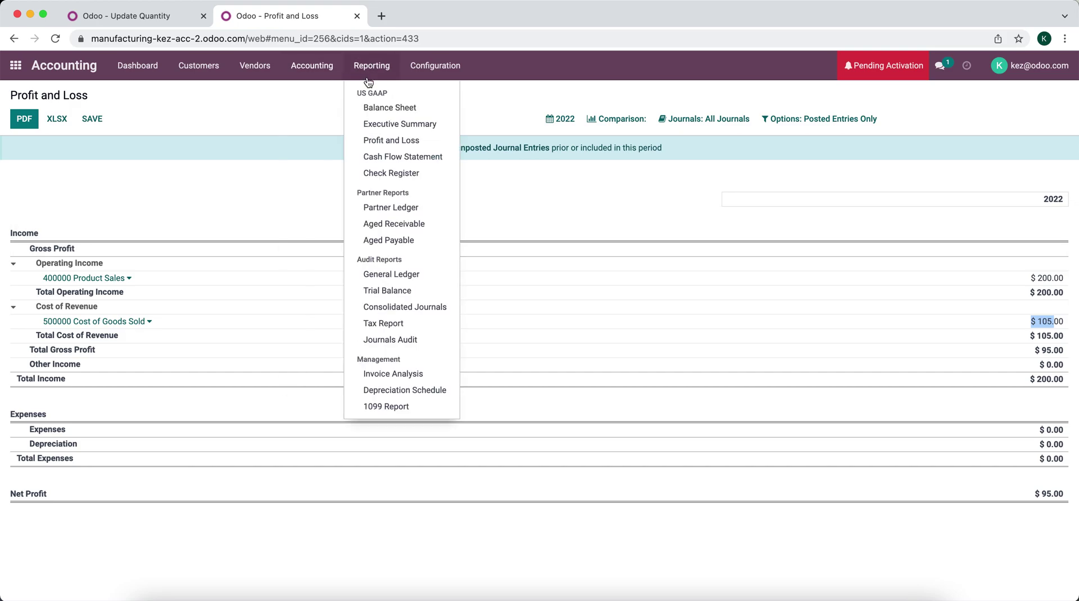
click(382, 112)
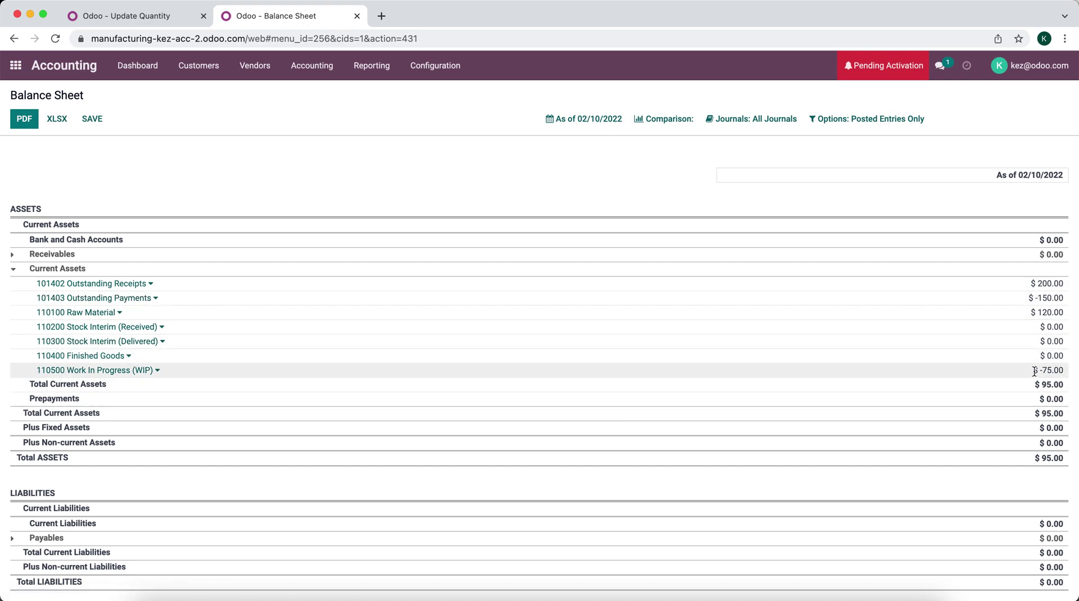
drag(1032, 371, 1067, 377)
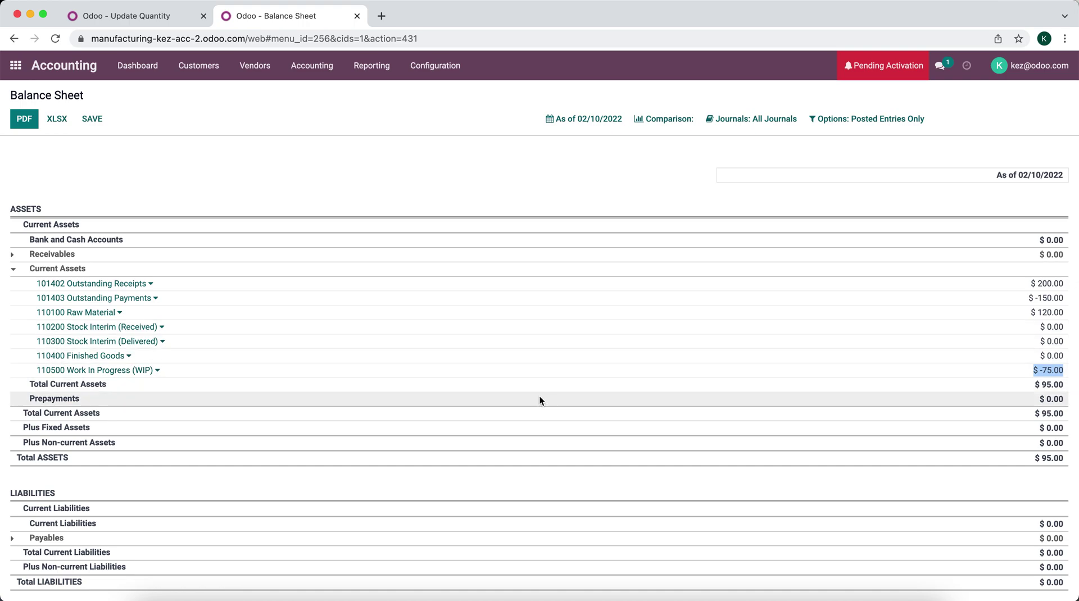
click(408, 167)
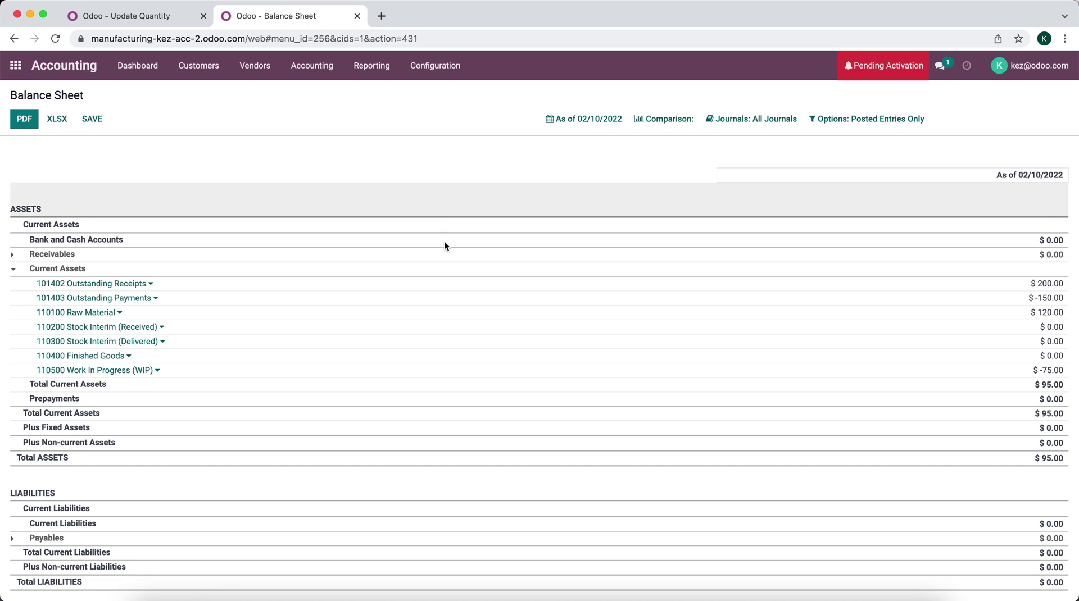